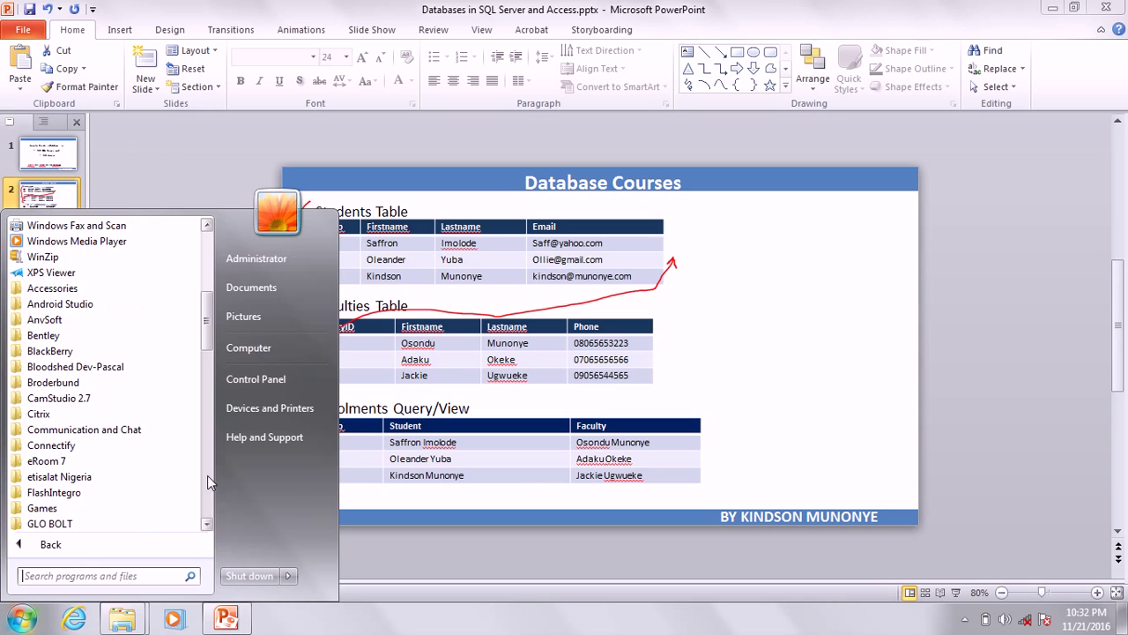
{"action": "left_click", "coordinate": [207, 475]}
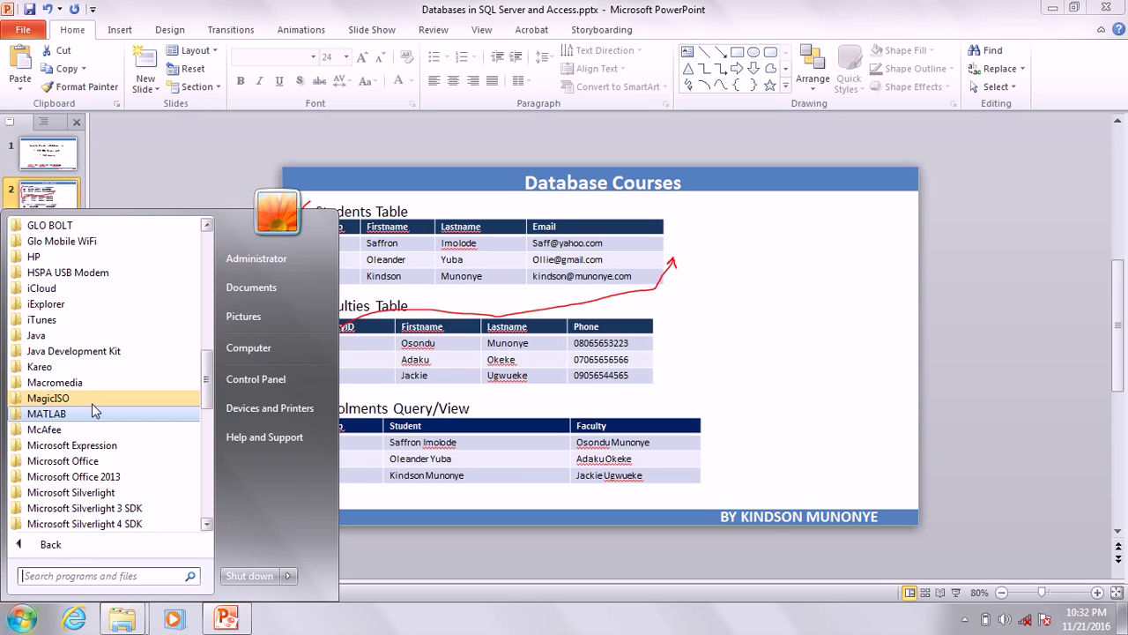
Launch Microsoft Access 2010 from the Start Menu's Microsoft Office folder and select the default file name.
{"action": "left_click", "coordinate": [79, 462]}
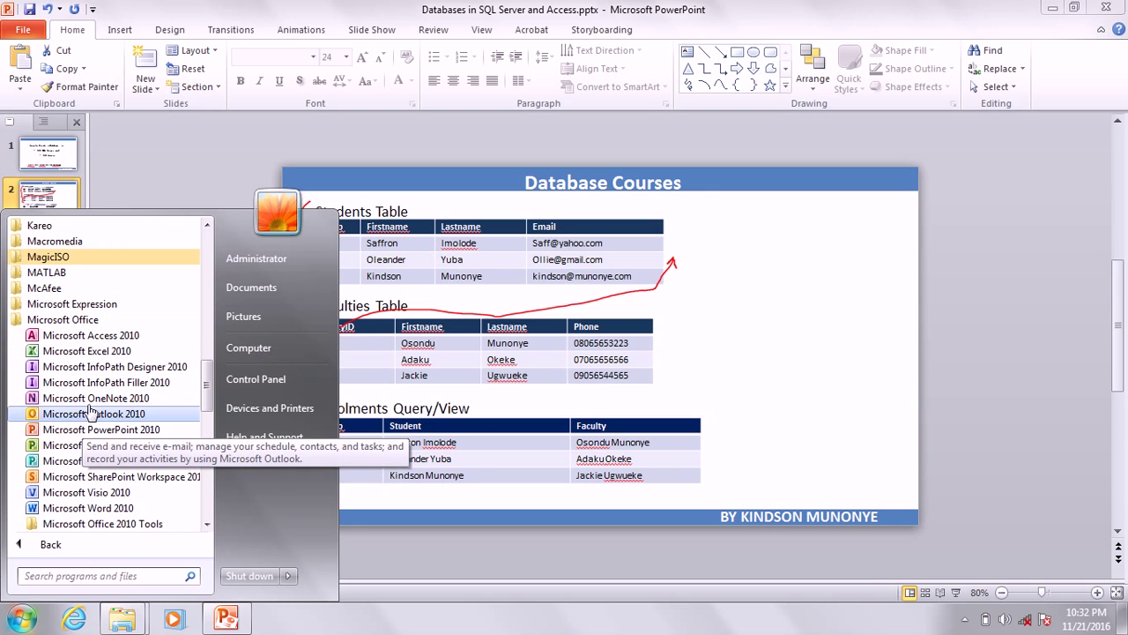
{"action": "left_click", "coordinate": [89, 351]}
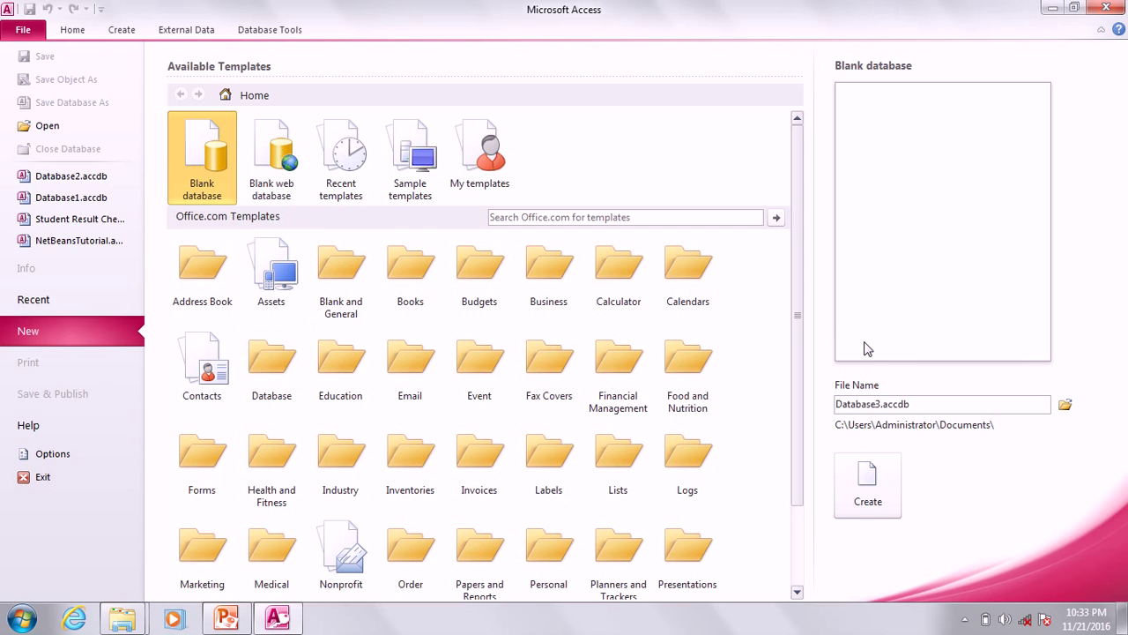
{"action": "left_click", "coordinate": [922, 402]}
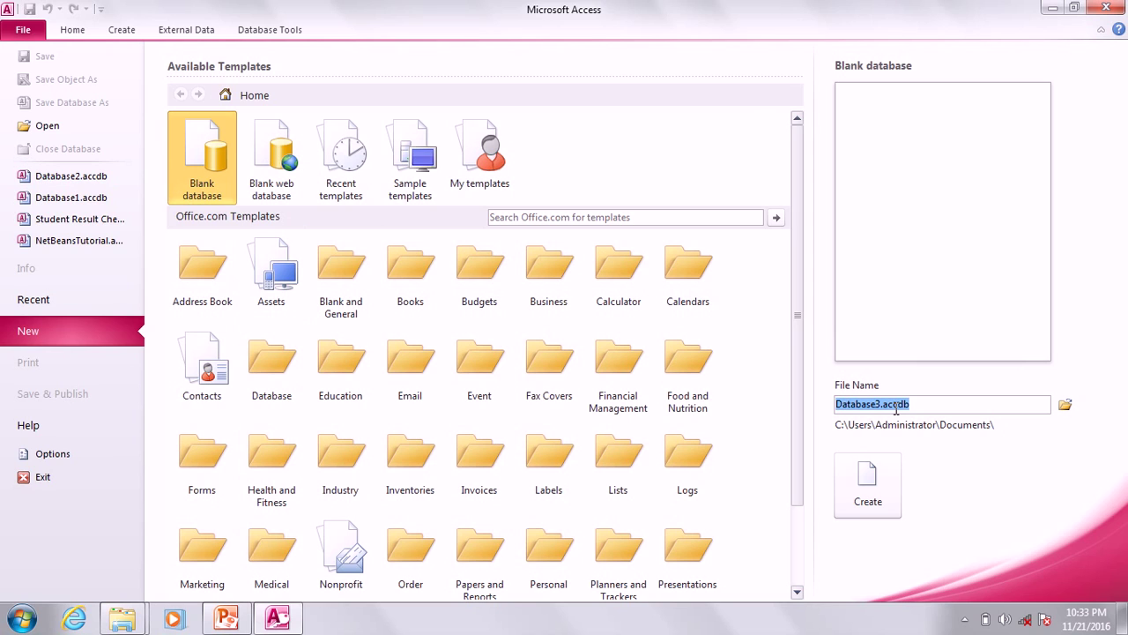
Create a blank database with the file name SchoolDB.
{"action": "type", "text": "Sch"}
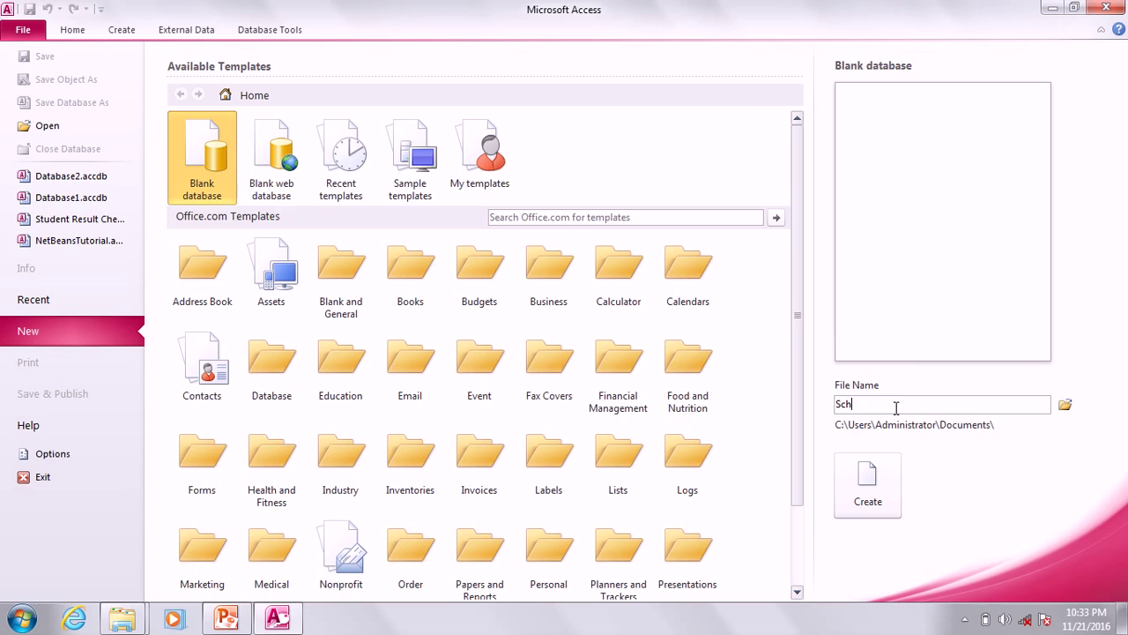
{"action": "type", "text": "oolDB"}
{"action": "left_click", "coordinate": [863, 490]}
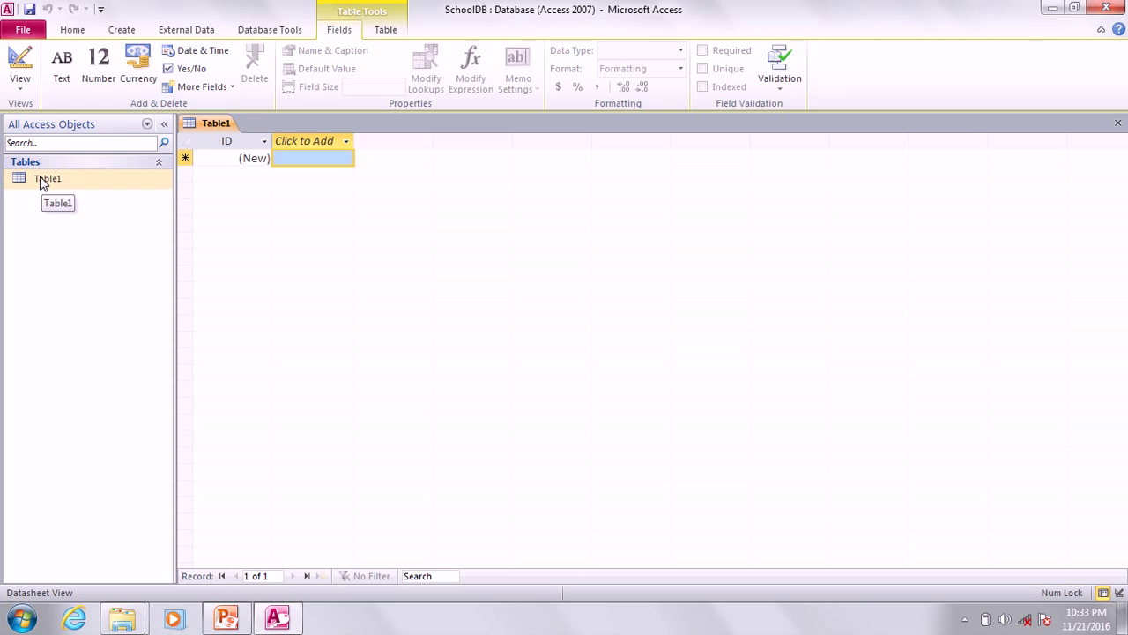
Review the PowerPoint slide, then try Design View on Table1 but cancel the save prompt.
{"action": "left_click", "coordinate": [226, 616]}
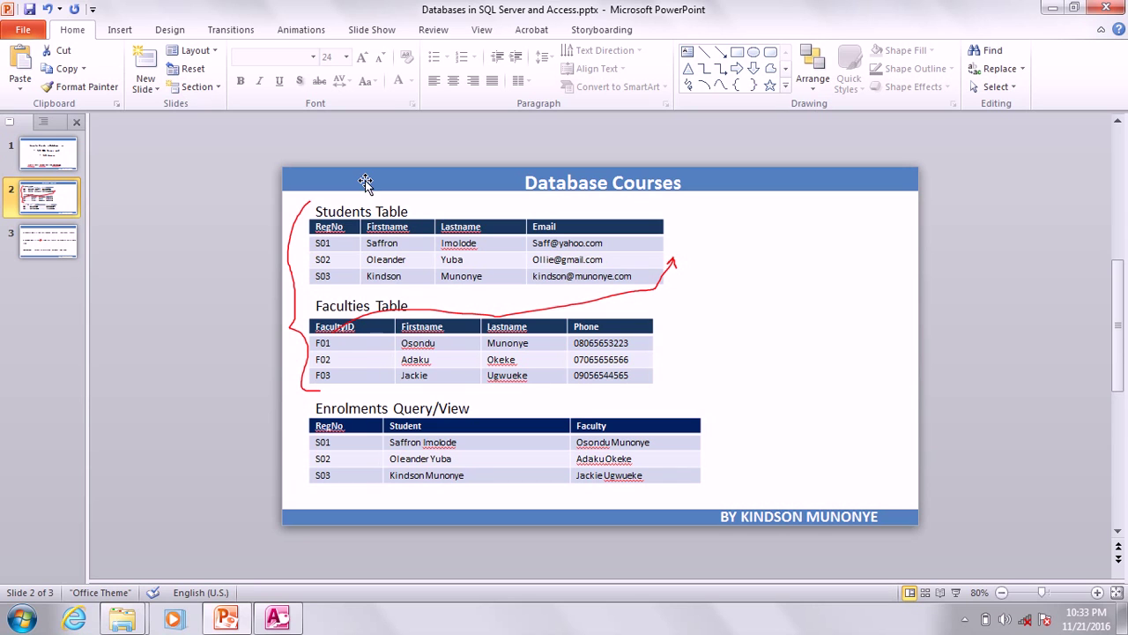
{"action": "key", "text": "alt+Tab"}
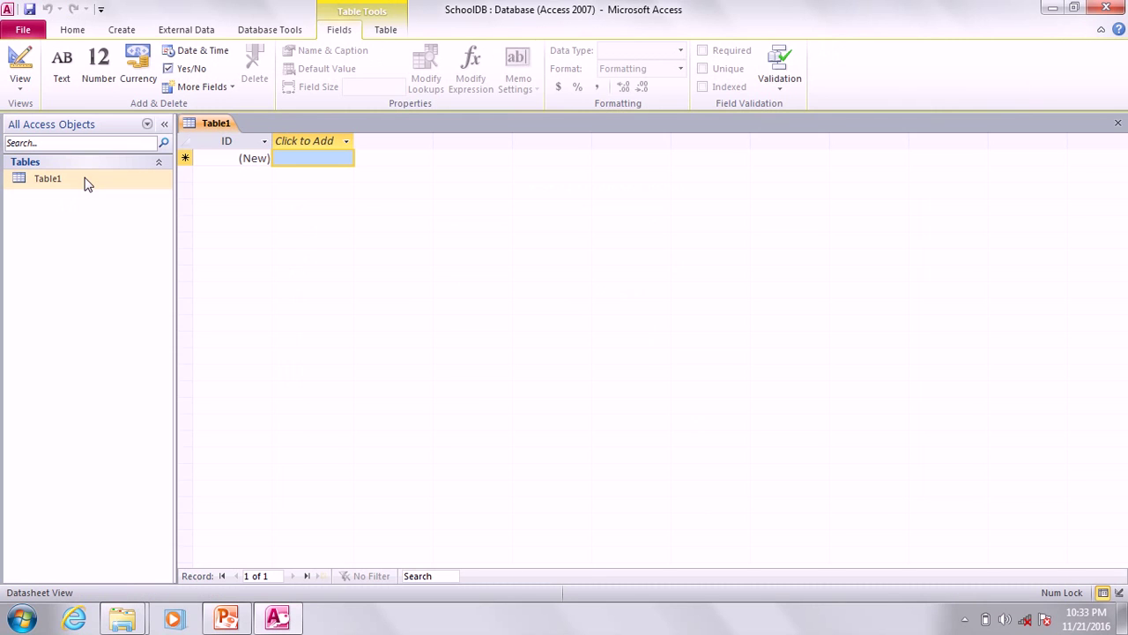
{"action": "right_click", "coordinate": [54, 183]}
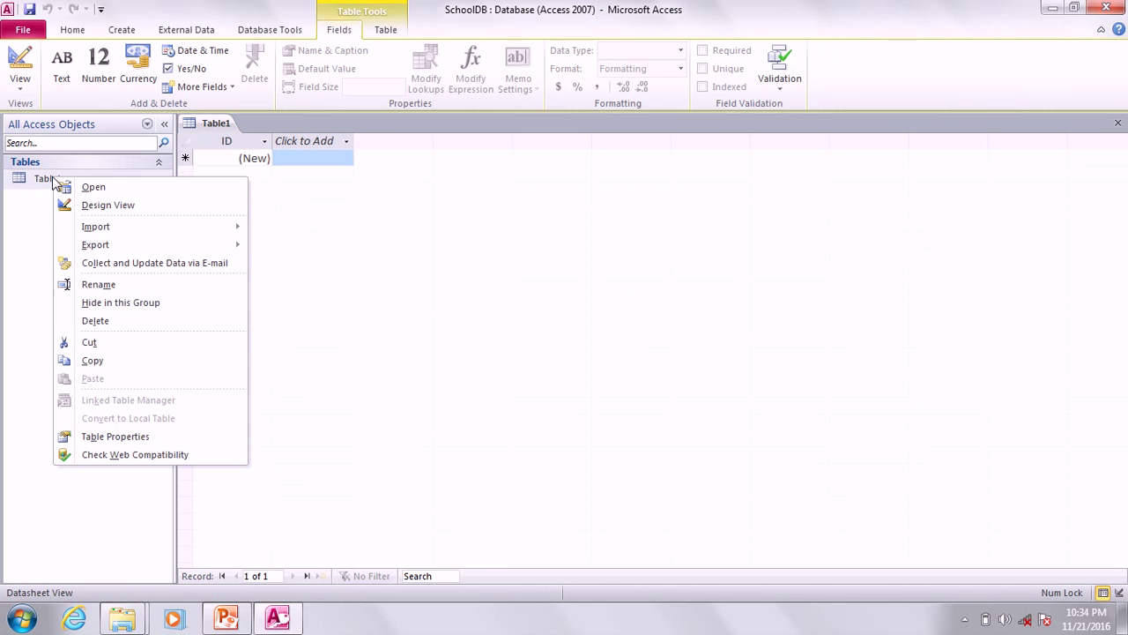
{"action": "left_click", "coordinate": [118, 211]}
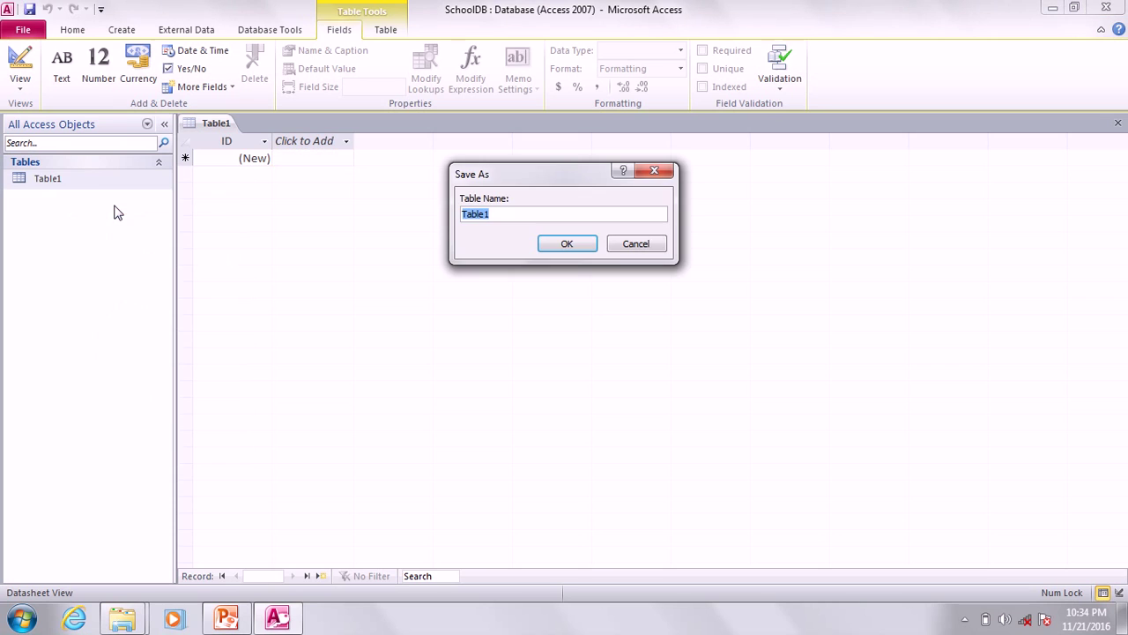
{"action": "left_click", "coordinate": [631, 244]}
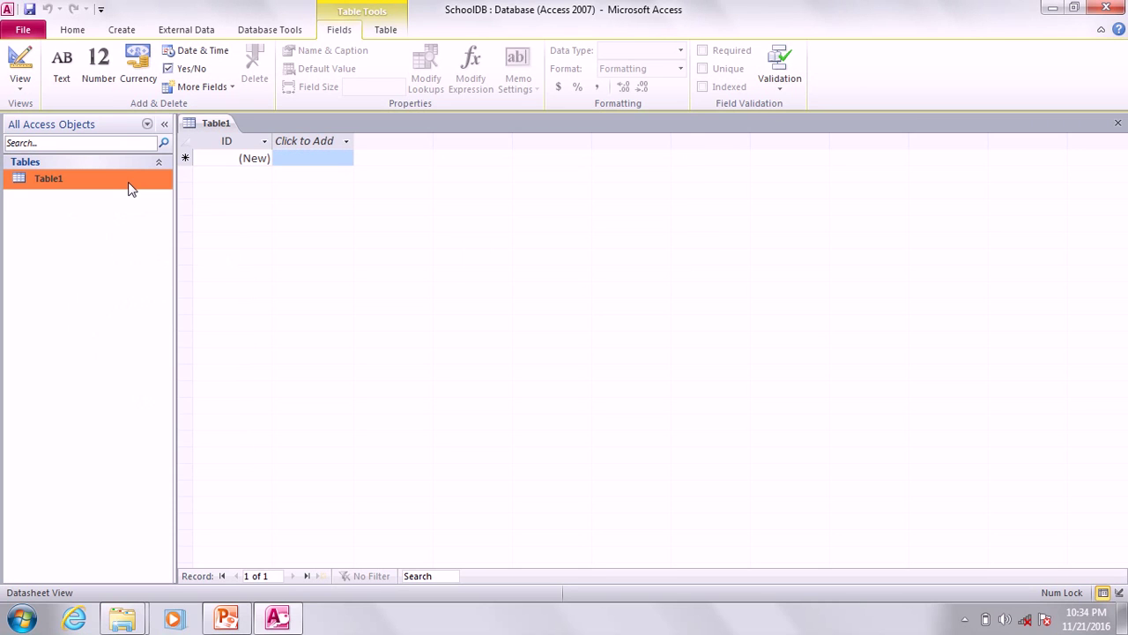
Save Table1 as Students in Design View, then check the slide's Students Table columns.
{"action": "right_click", "coordinate": [50, 178]}
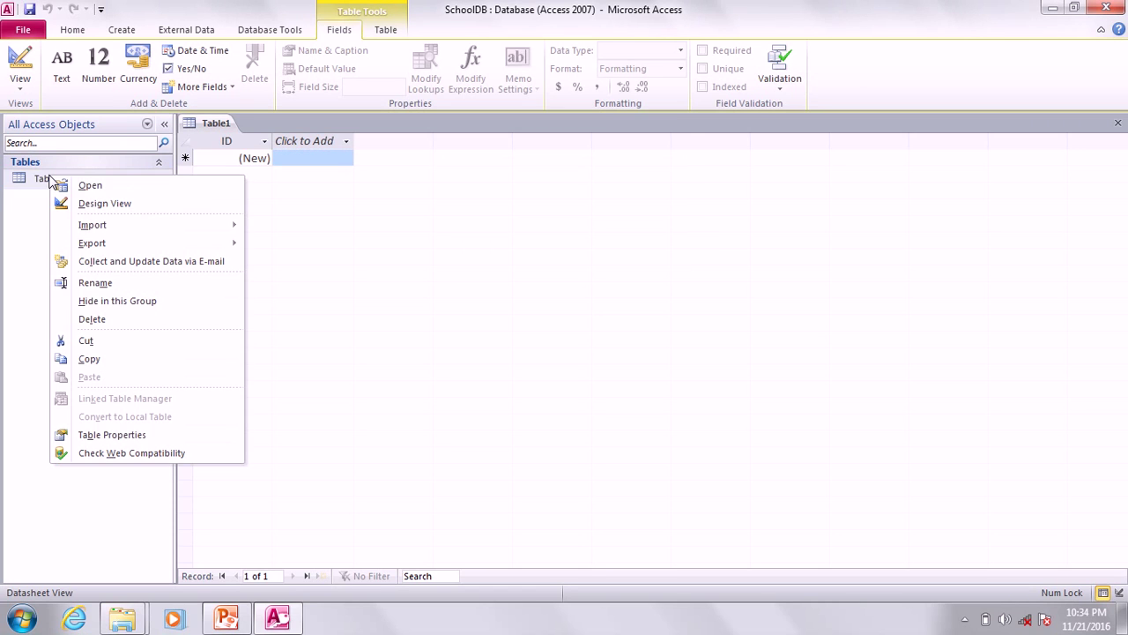
{"action": "left_click", "coordinate": [108, 205]}
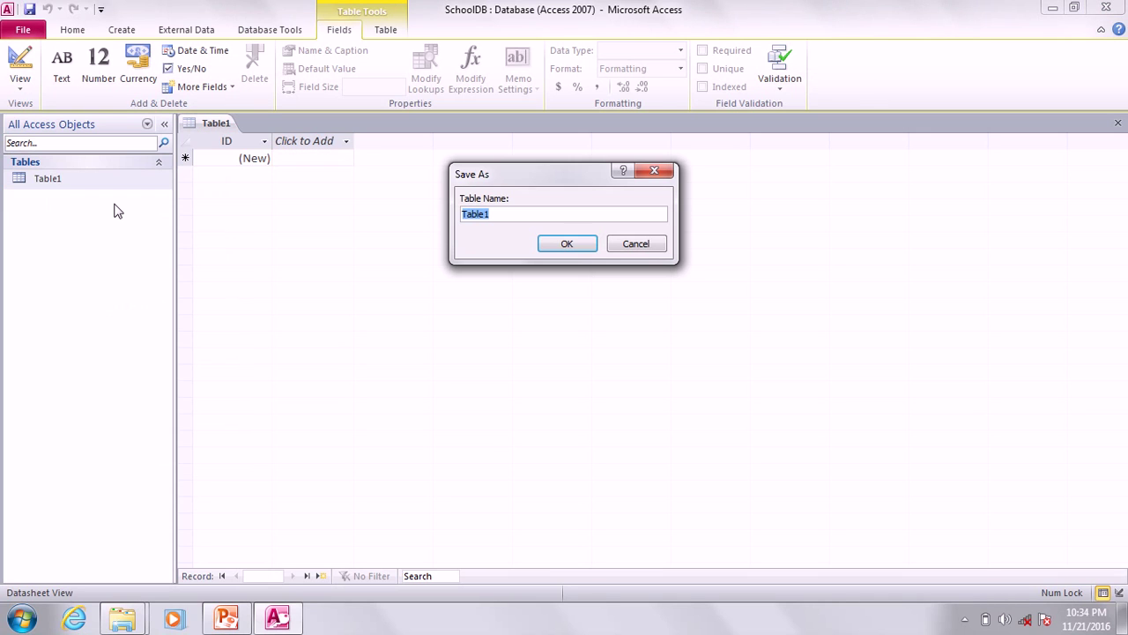
{"action": "type", "text": "Studn"}
{"action": "key", "text": "BackSpace"}
{"action": "type", "text": "ents"}
{"action": "left_click", "coordinate": [579, 244]}
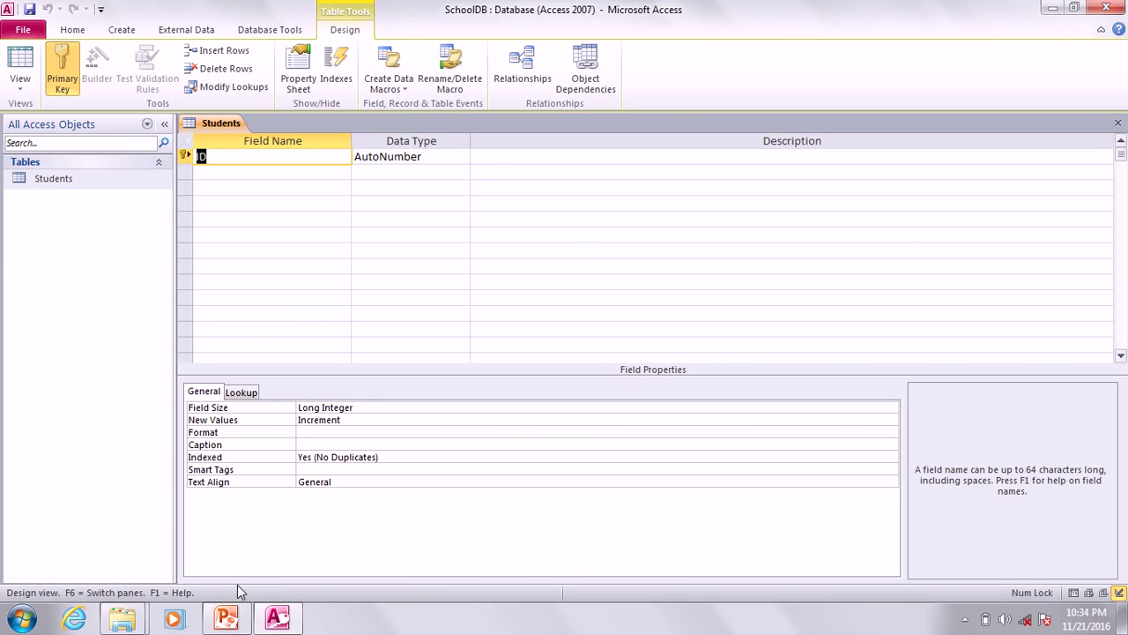
{"action": "left_click", "coordinate": [231, 619]}
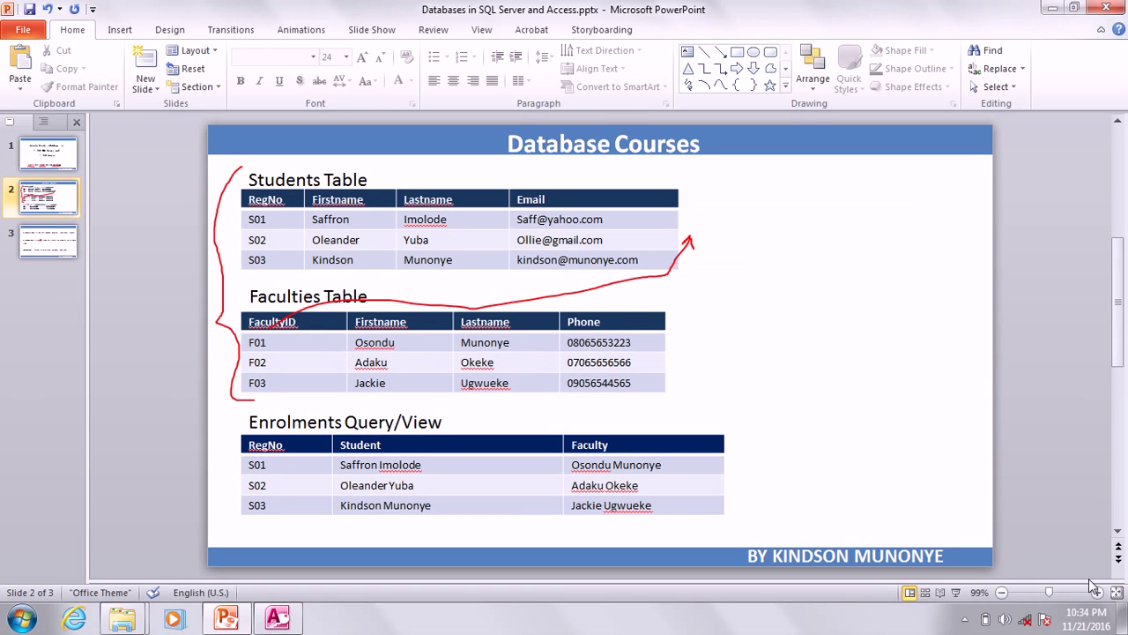
{"action": "left_click", "coordinate": [1097, 591]}
{"action": "left_click", "coordinate": [1096, 592]}
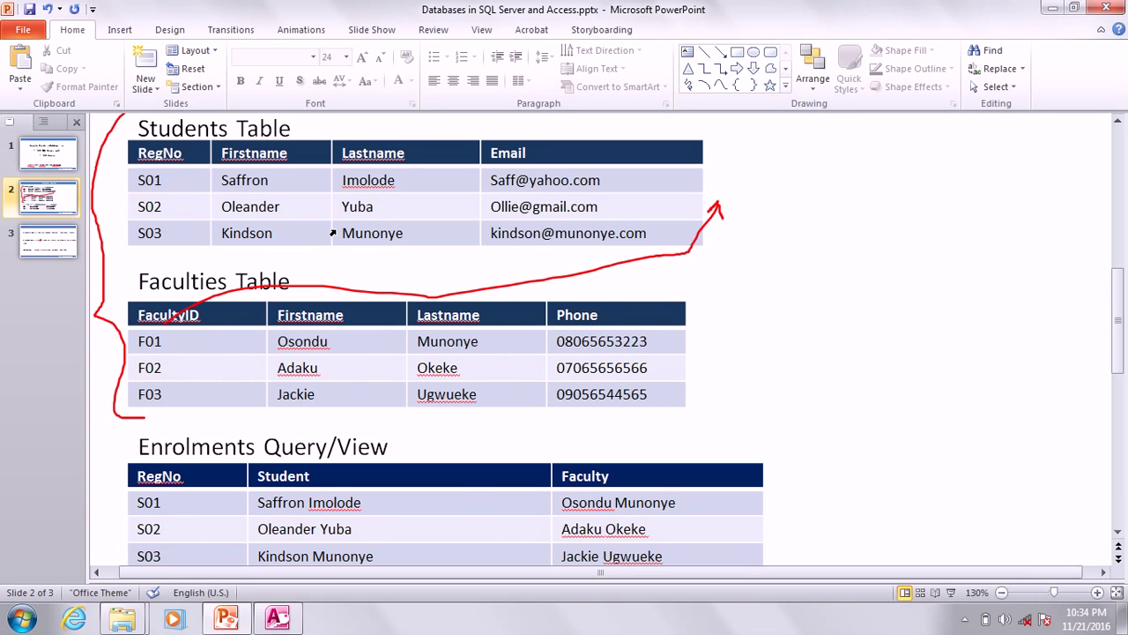
{"action": "scroll", "coordinate": [332, 232], "scroll_direction": "up", "scroll_amount": 2}
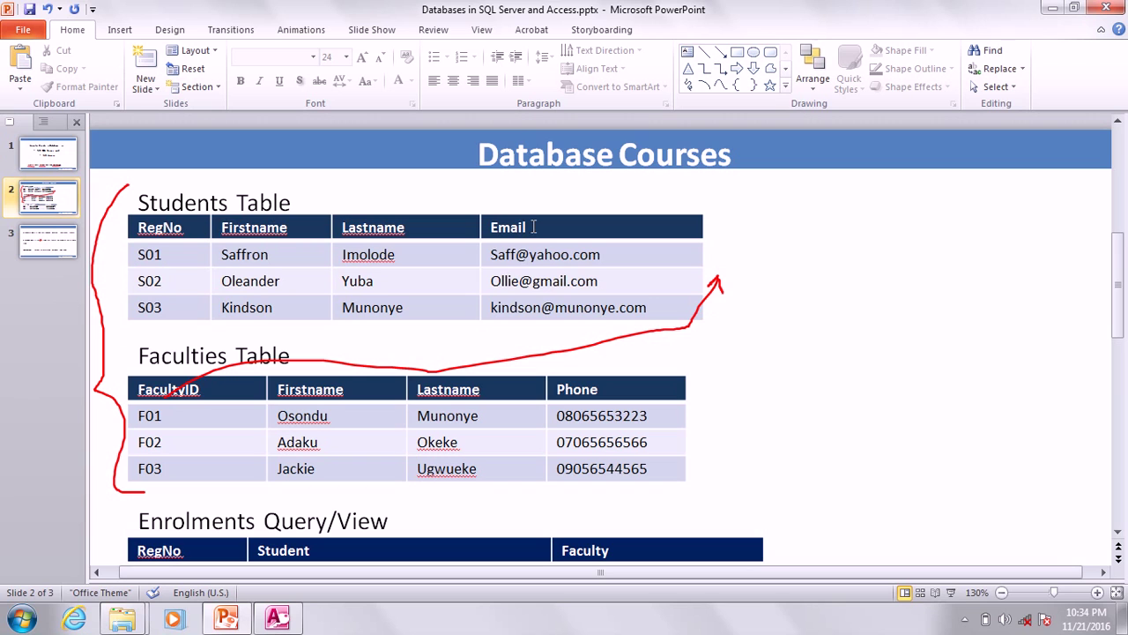
{"action": "left_click", "coordinate": [289, 621]}
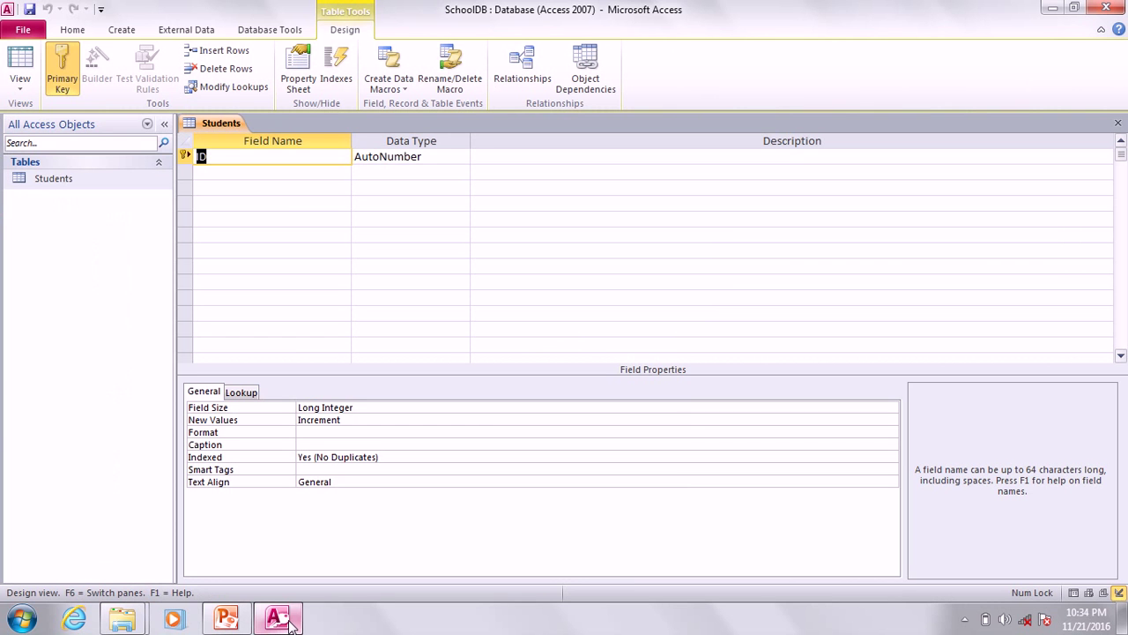
Add RegNo and Firstname as Text fields in the Students design.
{"action": "type", "text": "Reg"}
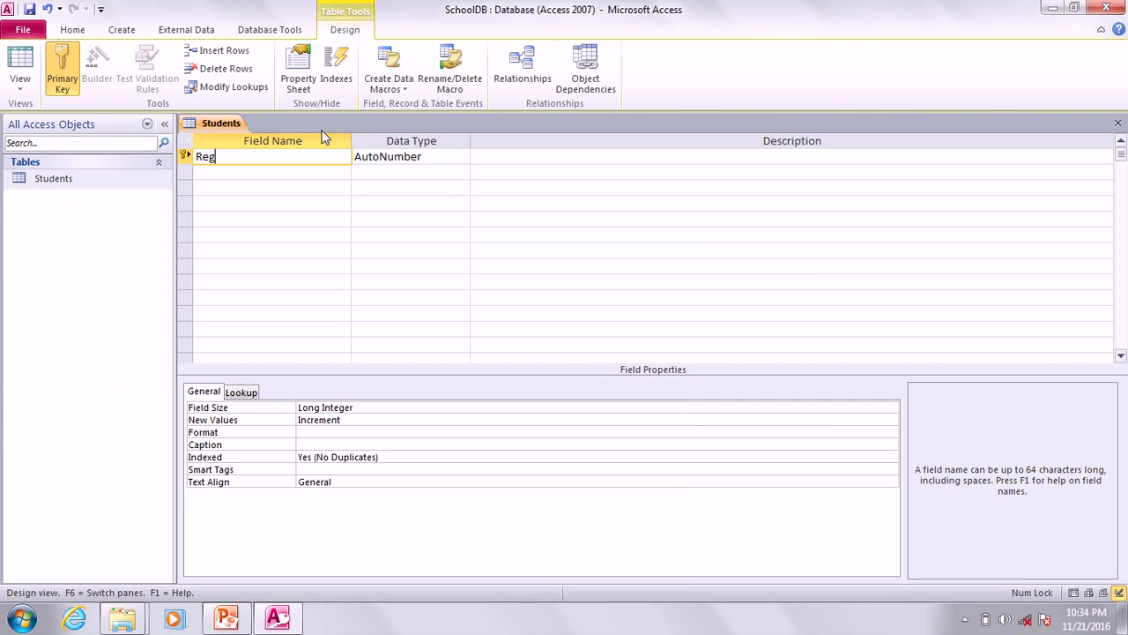
{"action": "type", "text": "No"}
{"action": "key", "text": "Tab"}
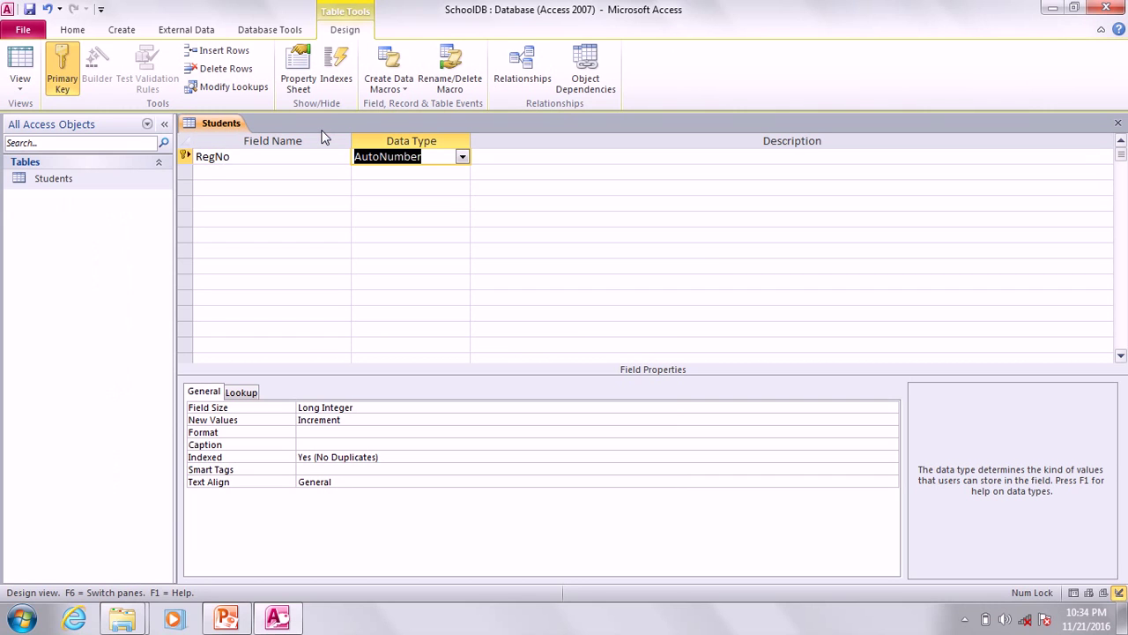
{"action": "left_click", "coordinate": [463, 157]}
{"action": "left_click", "coordinate": [401, 174]}
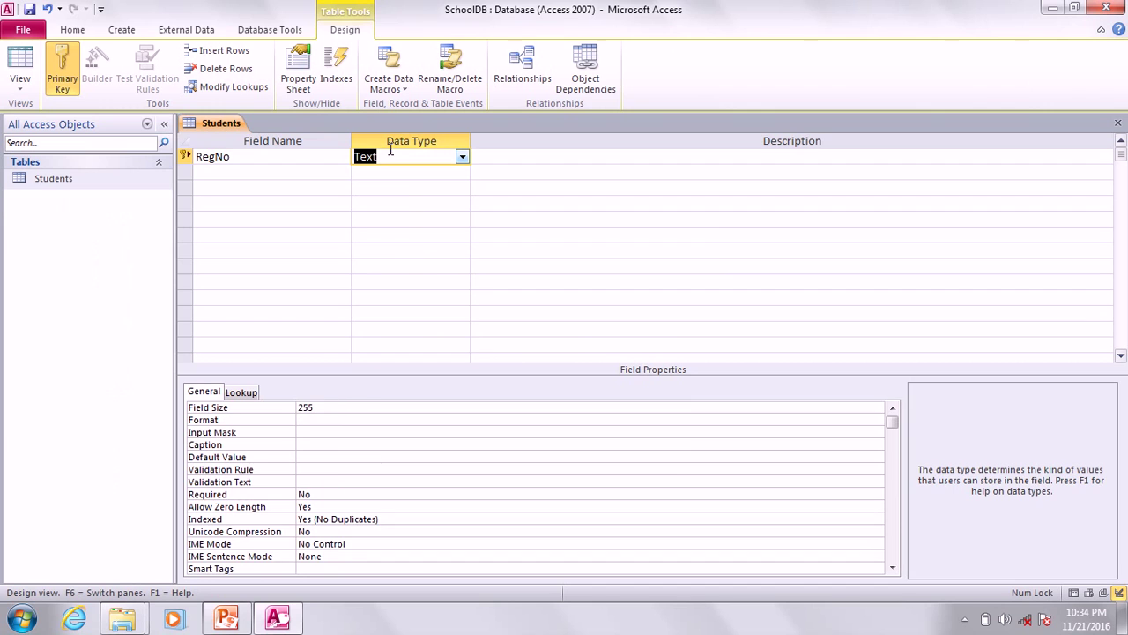
{"action": "left_click", "coordinate": [300, 174]}
{"action": "type", "text": "Fi"}
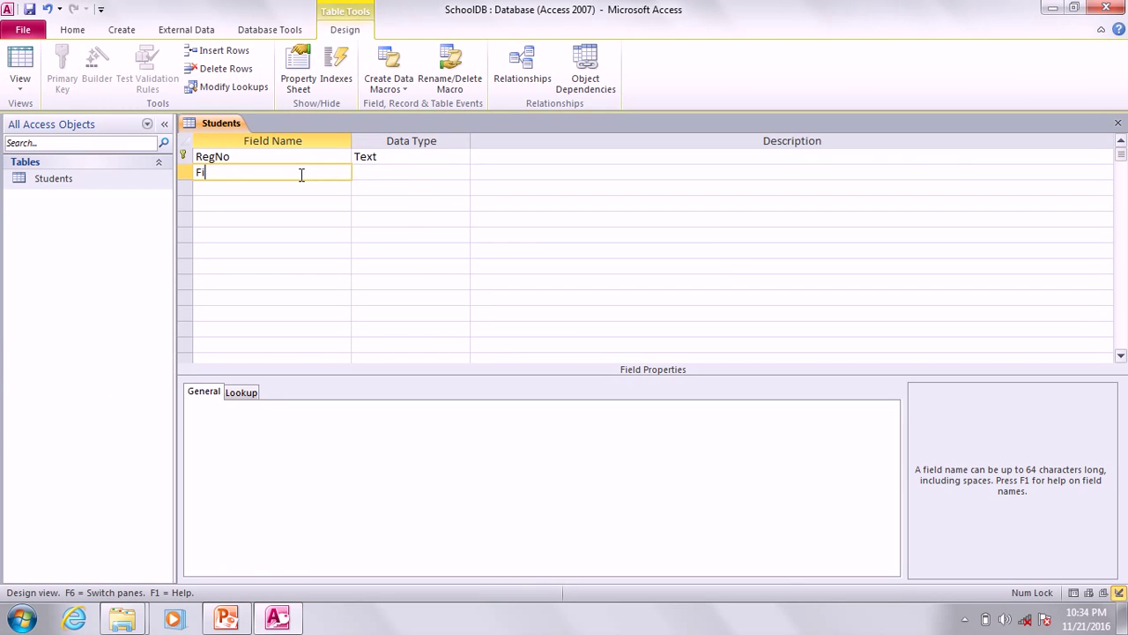
{"action": "type", "text": "rstname"}
{"action": "key", "text": "Down"}
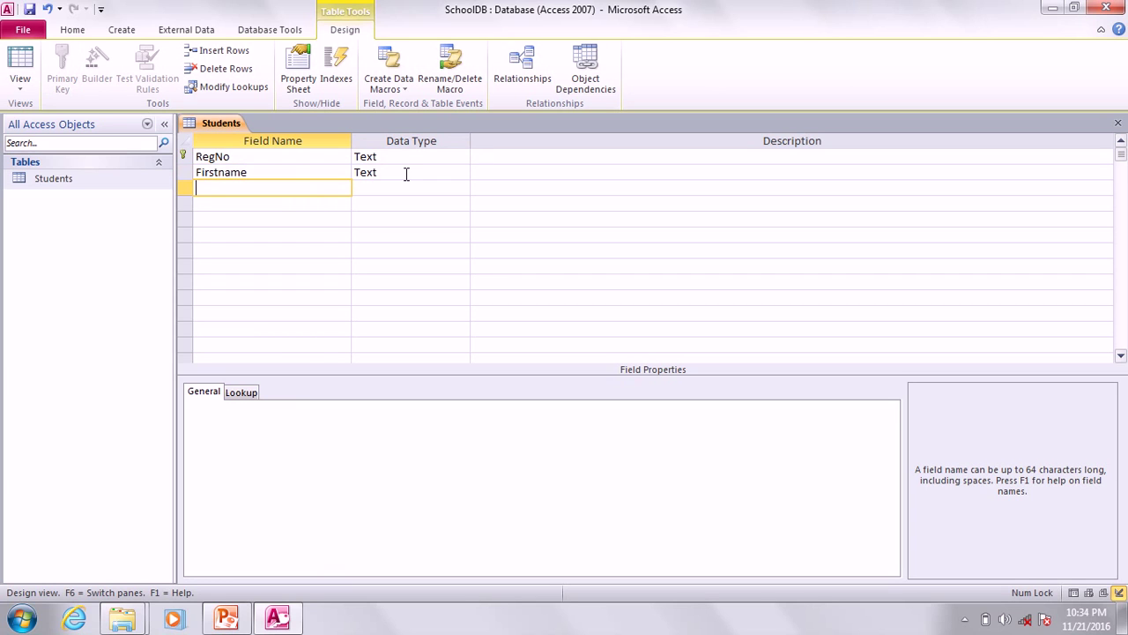
Add Lastname and Email as Text fields and select the RegNo row.
{"action": "type", "text": "Lastname"}
{"action": "left_click", "coordinate": [386, 188]}
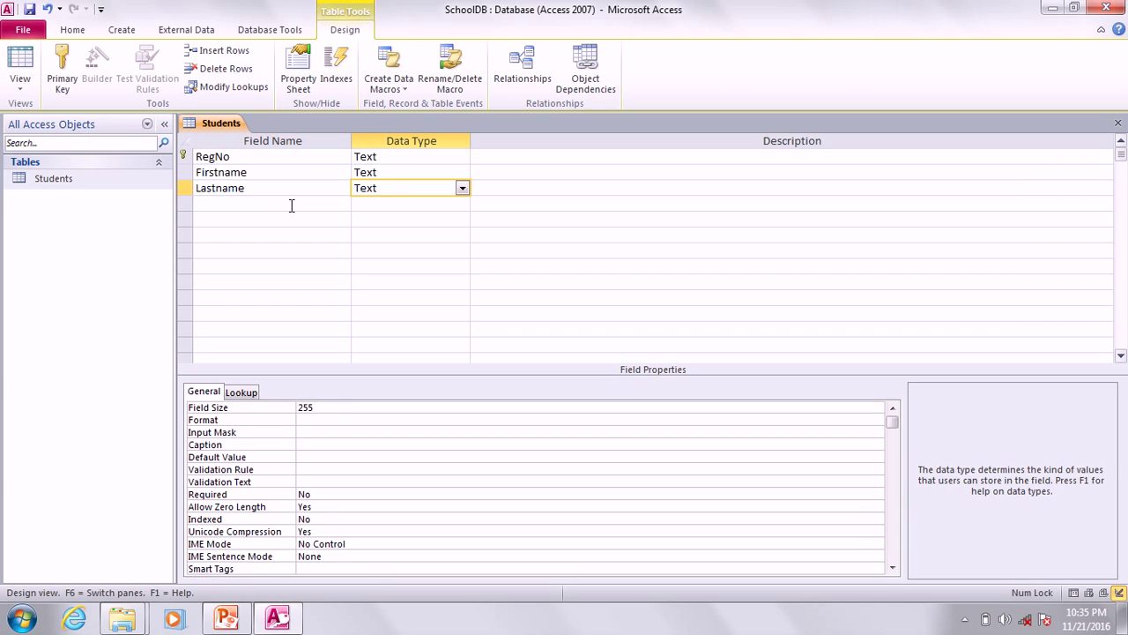
{"action": "left_click", "coordinate": [291, 203]}
{"action": "type", "text": "Email"}
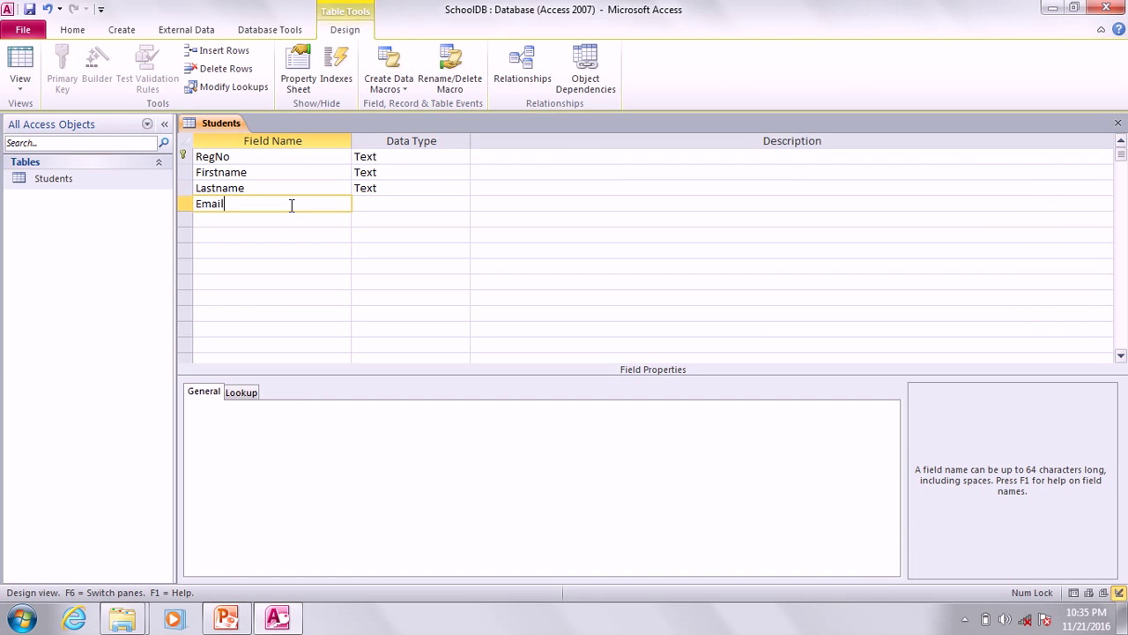
{"action": "left_click", "coordinate": [389, 203]}
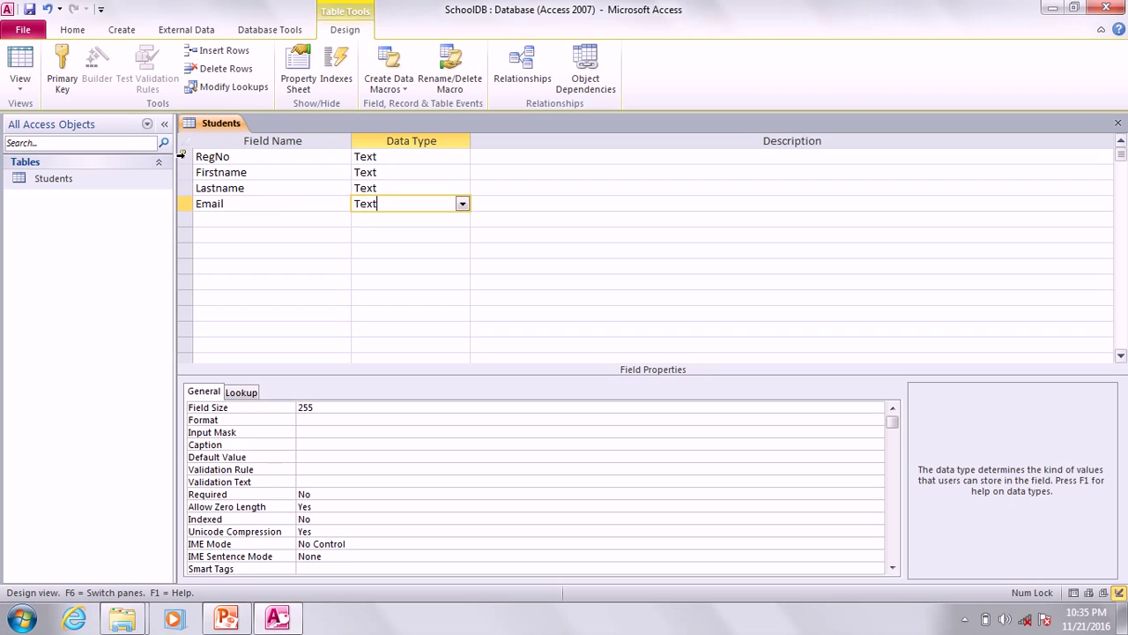
{"action": "left_click", "coordinate": [183, 156]}
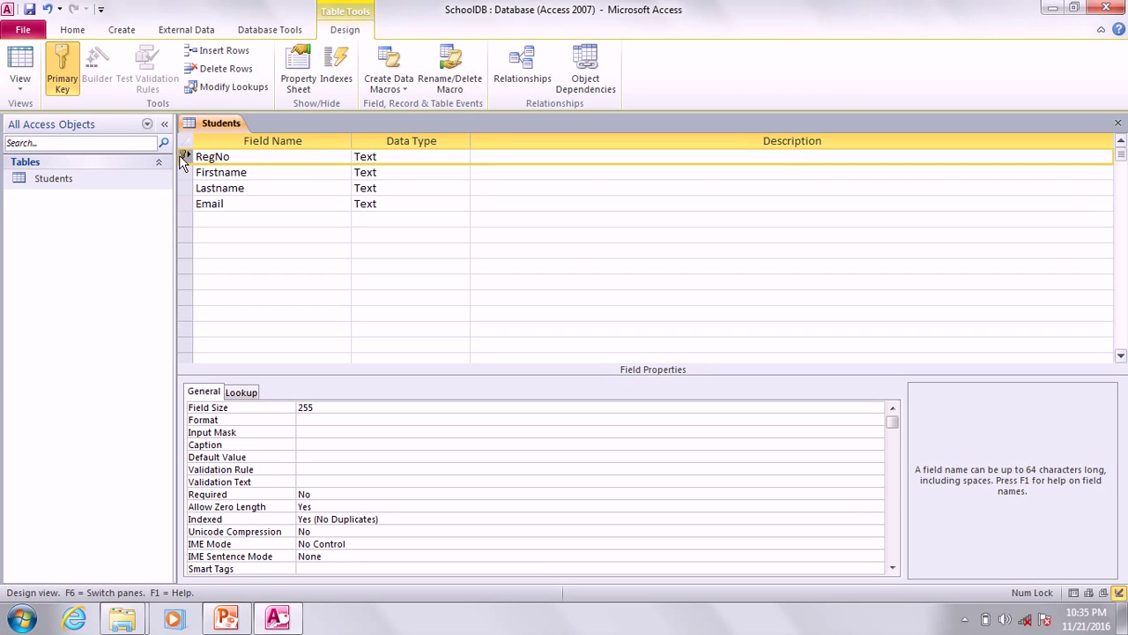
Toggle the primary key off and back on for RegNo.
{"action": "left_click", "coordinate": [62, 74]}
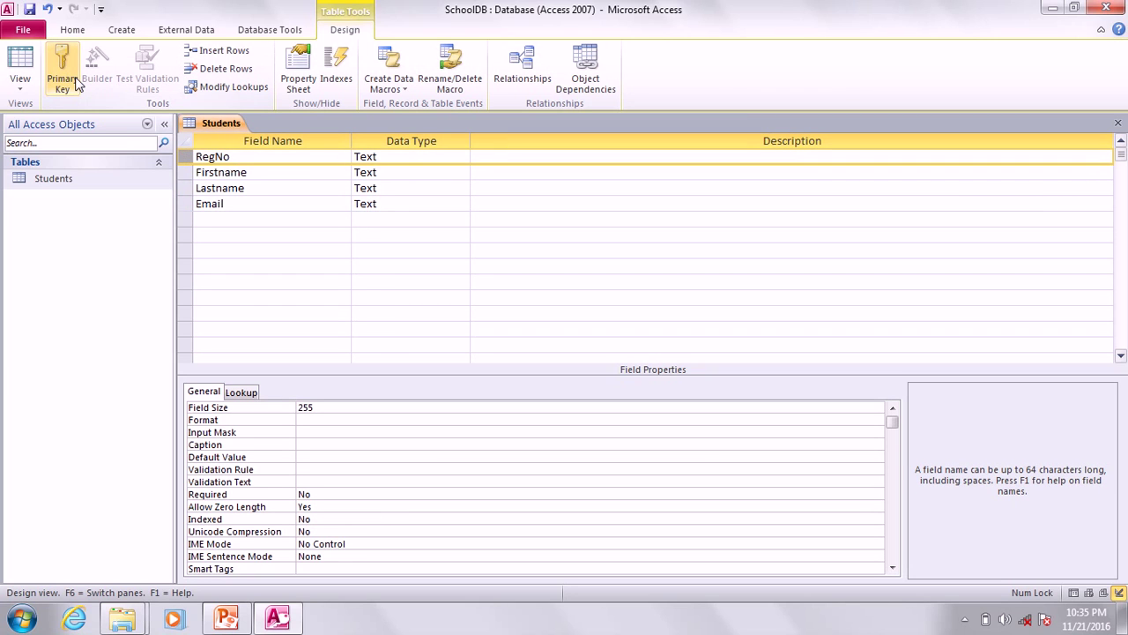
{"action": "left_click", "coordinate": [63, 72]}
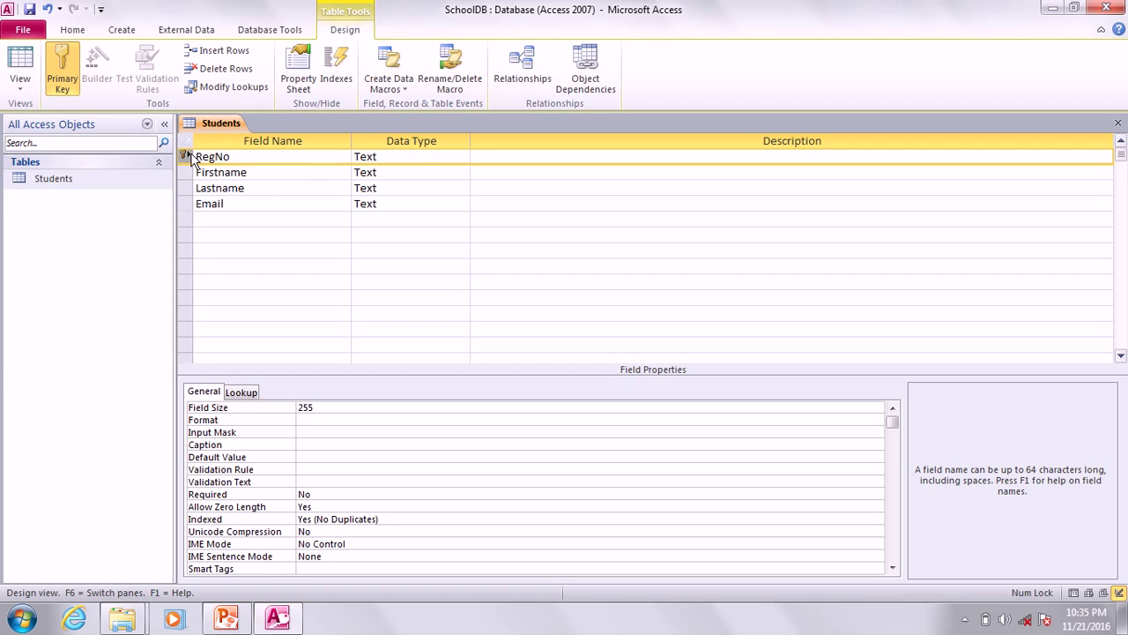
{"action": "mouse_move", "coordinate": [191, 159]}
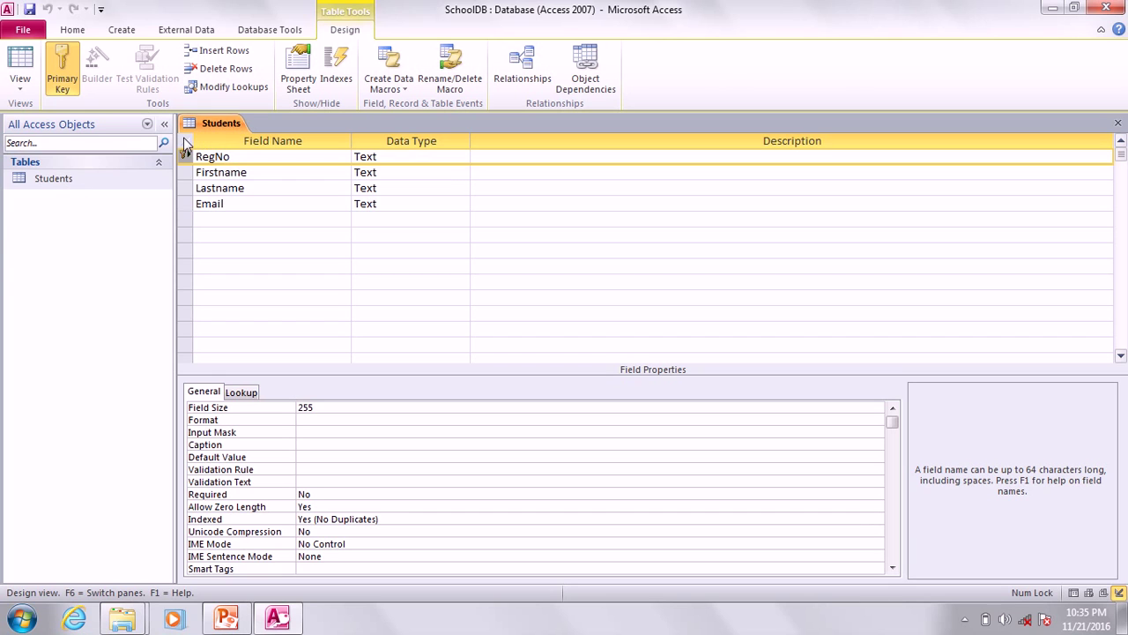
Open the Students table in Datasheet View from the navigation pane.
{"action": "left_click", "coordinate": [56, 175]}
{"action": "right_click", "coordinate": [57, 178]}
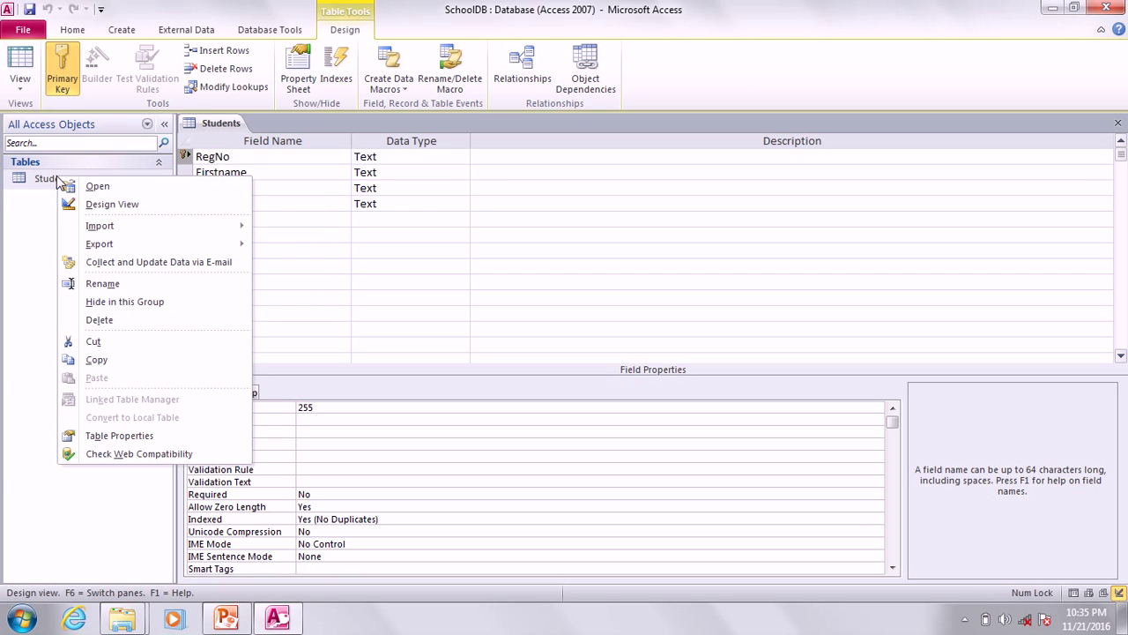
{"action": "left_click", "coordinate": [99, 186]}
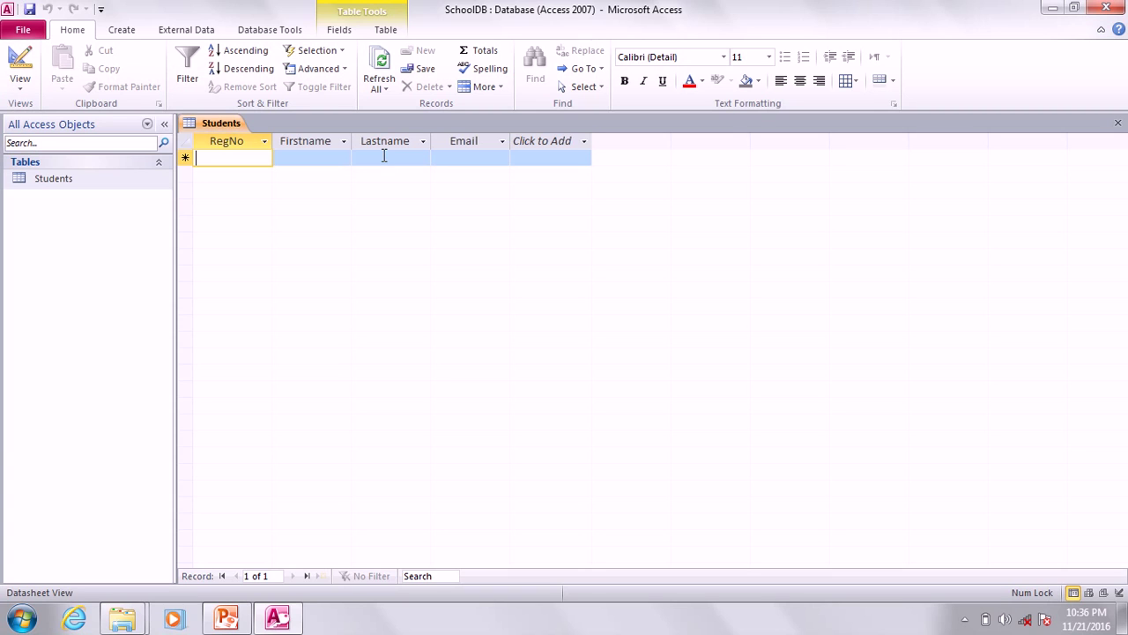
{"action": "left_click", "coordinate": [21, 87]}
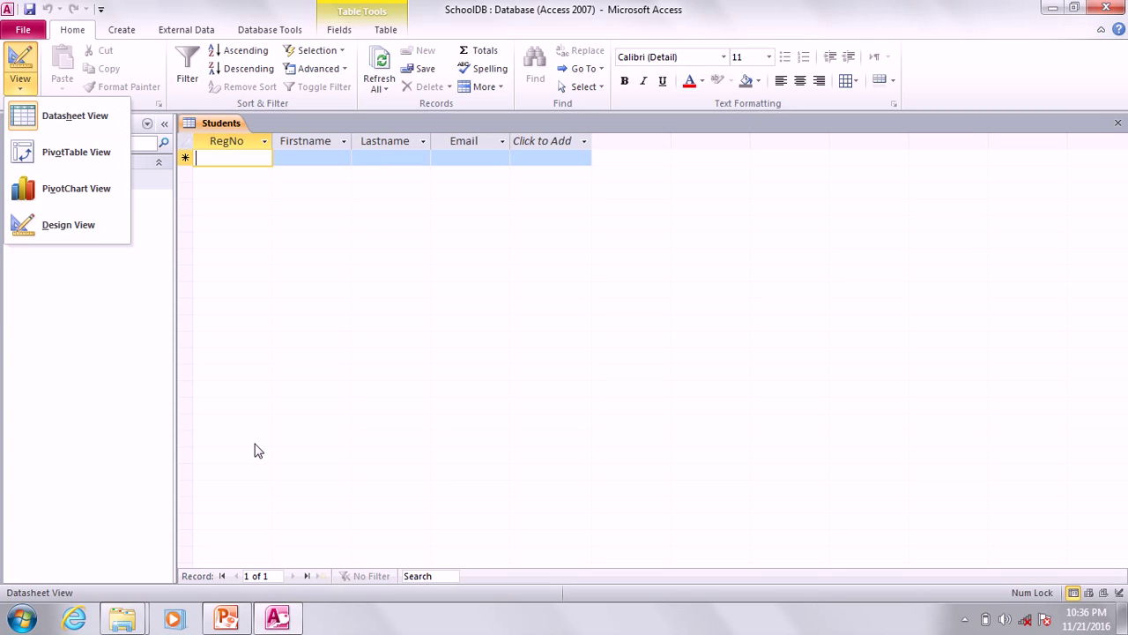
{"action": "left_click", "coordinate": [236, 621]}
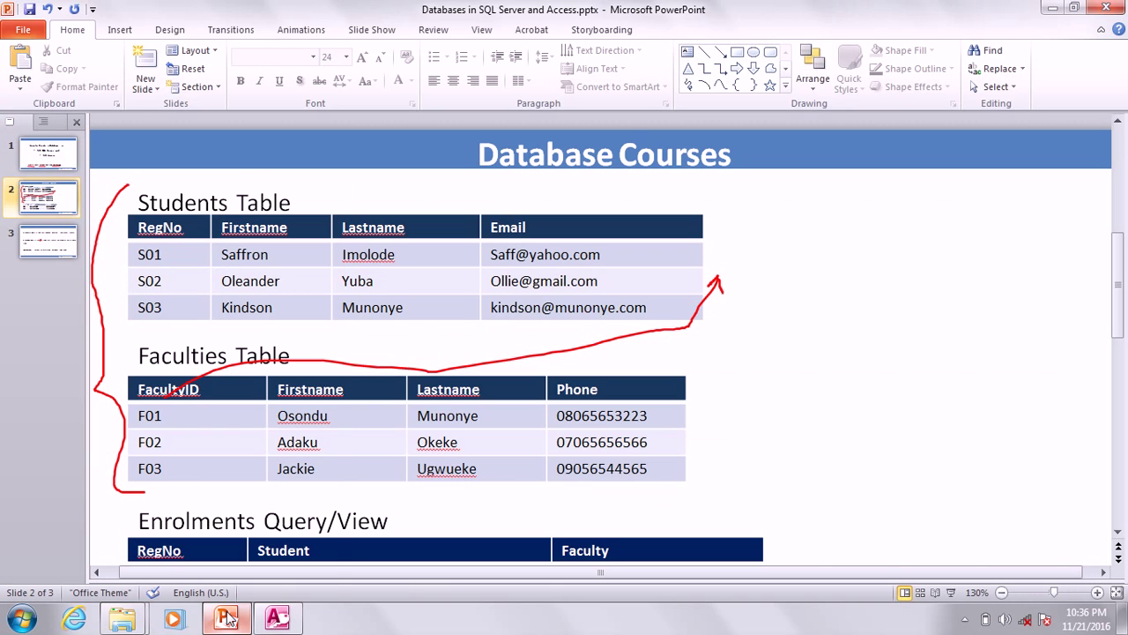
{"action": "left_click", "coordinate": [272, 623]}
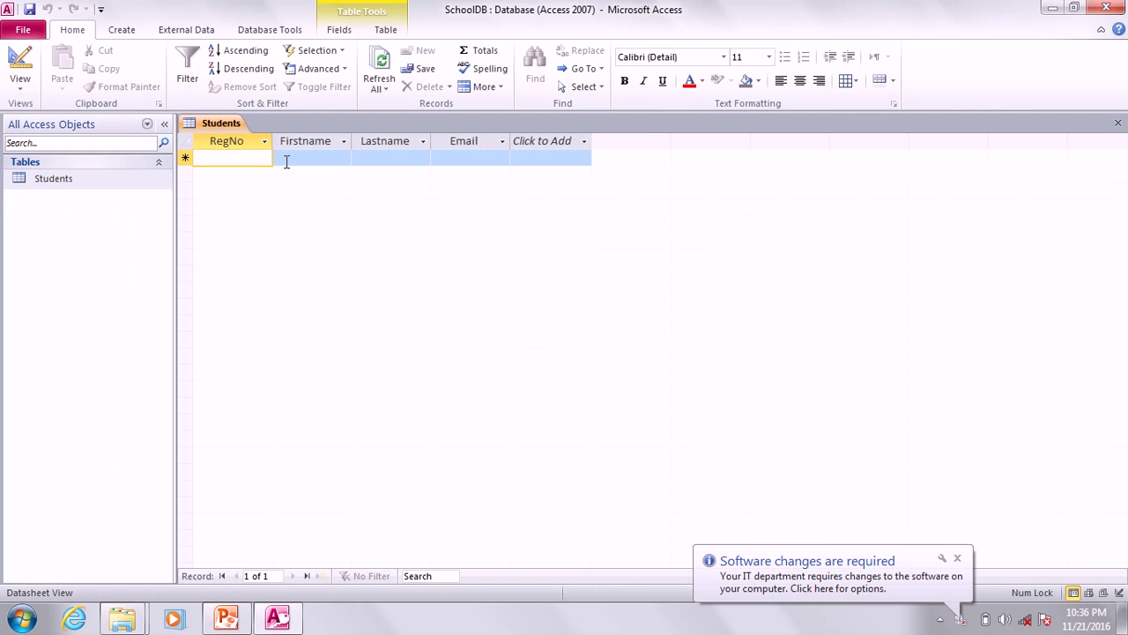
Enter record S01 with the student's first name, last name and e-mail address.
{"action": "key", "text": "Caps_Lock"}
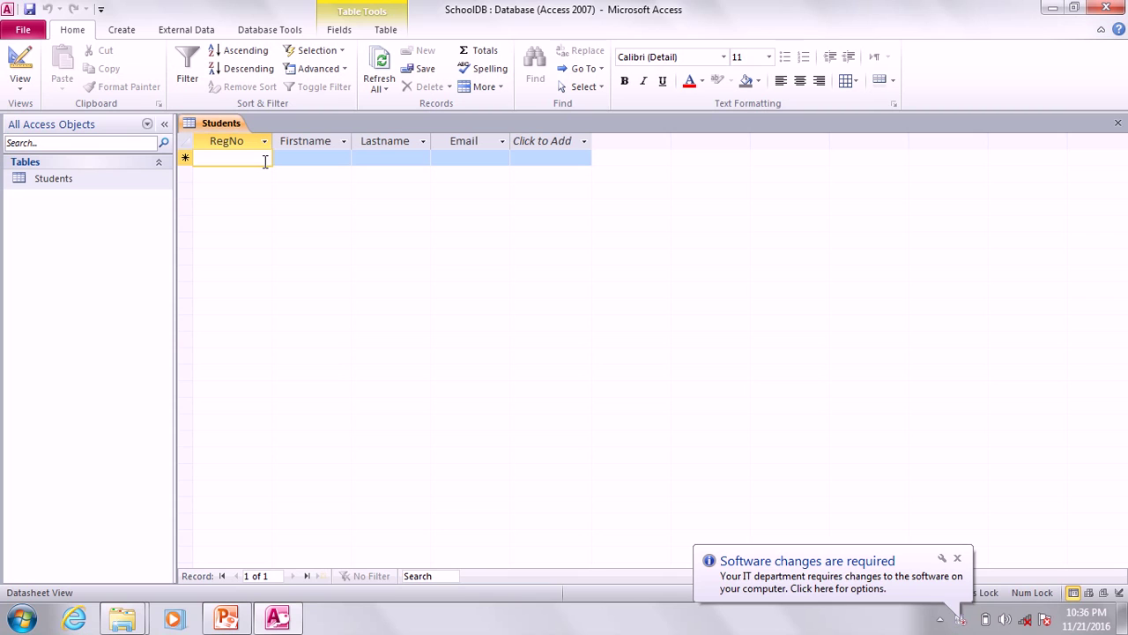
{"action": "type", "text": "S01"}
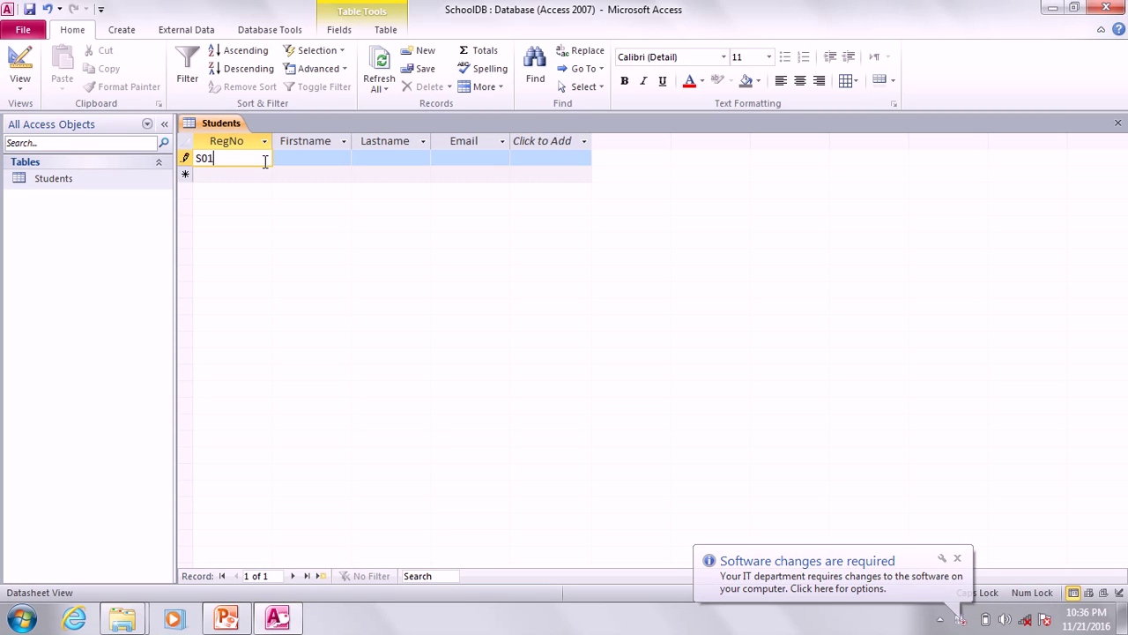
{"action": "key", "text": "Tab"}
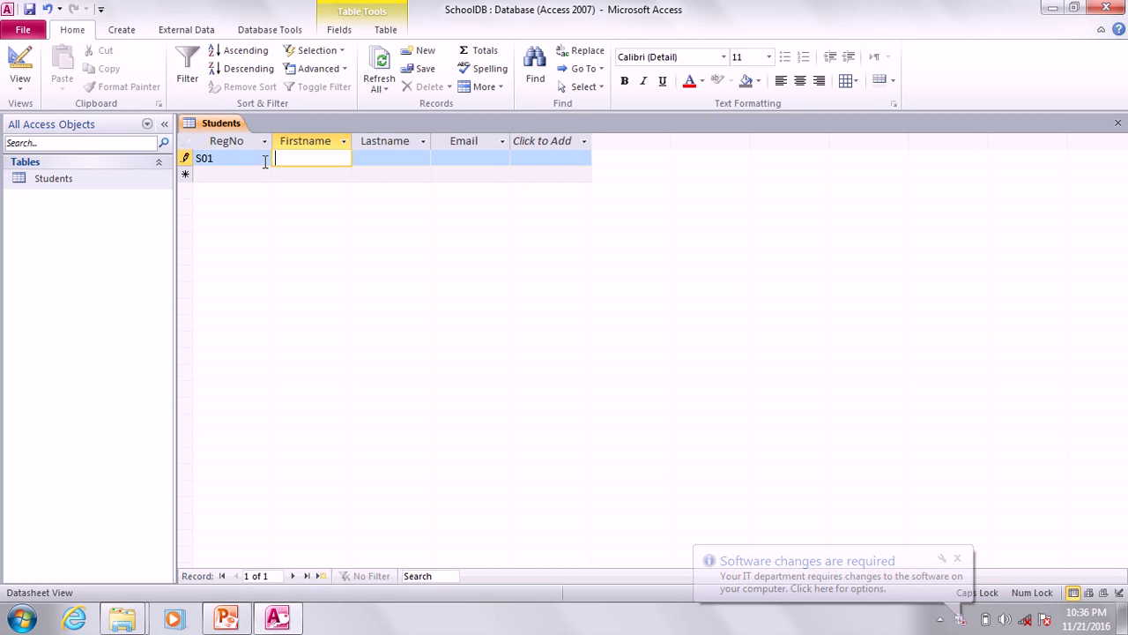
{"action": "key", "text": "Caps_Lock"}
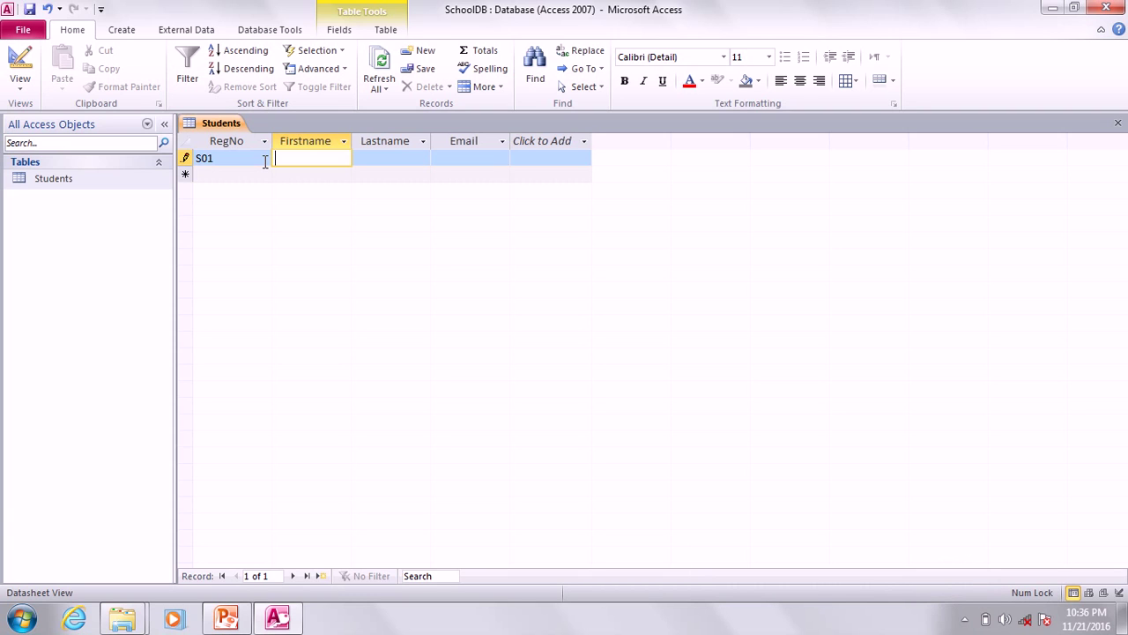
{"action": "type", "text": "SAf"}
{"action": "key", "text": "BackSpace"}
{"action": "key", "text": "BackSpace"}
{"action": "key", "text": "Tab"}
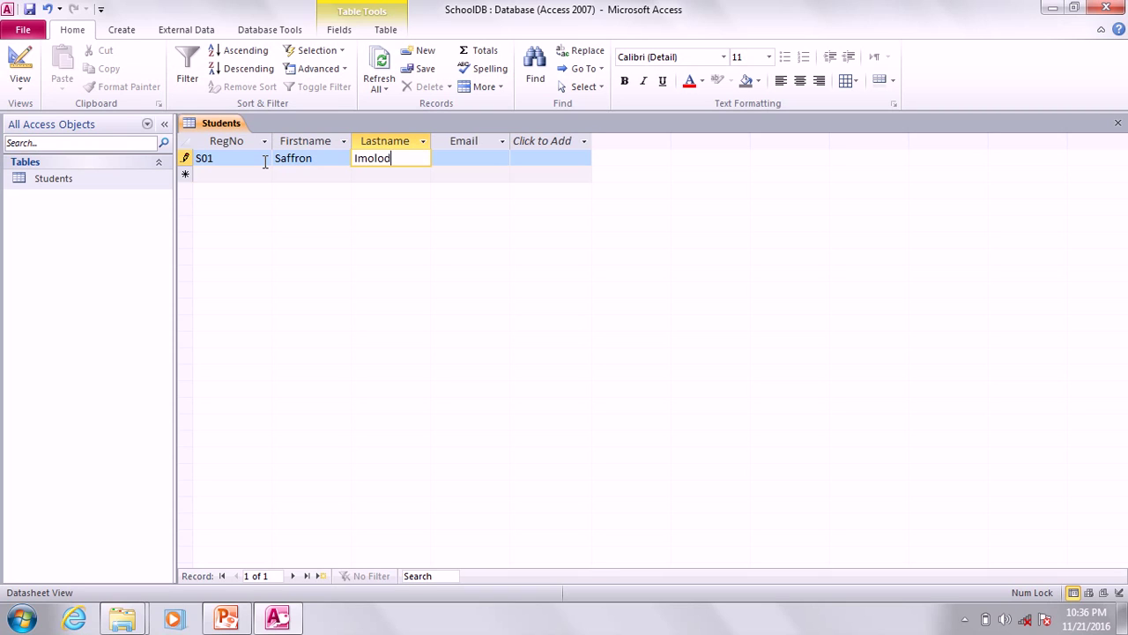
{"action": "key", "text": "Tab"}
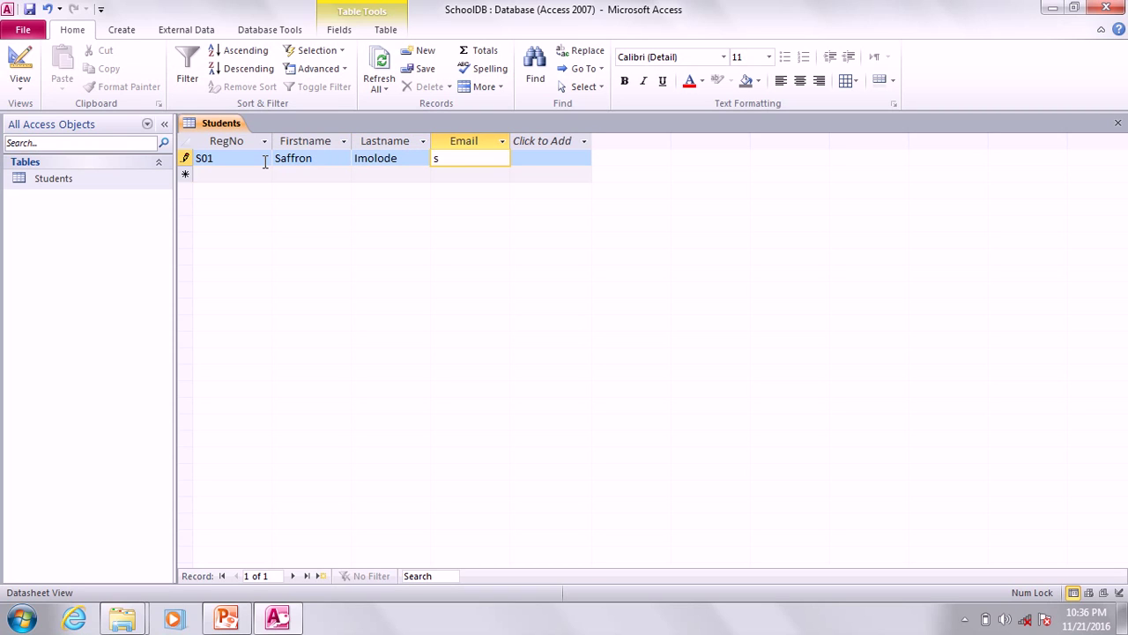
{"action": "left_click", "coordinate": [253, 179]}
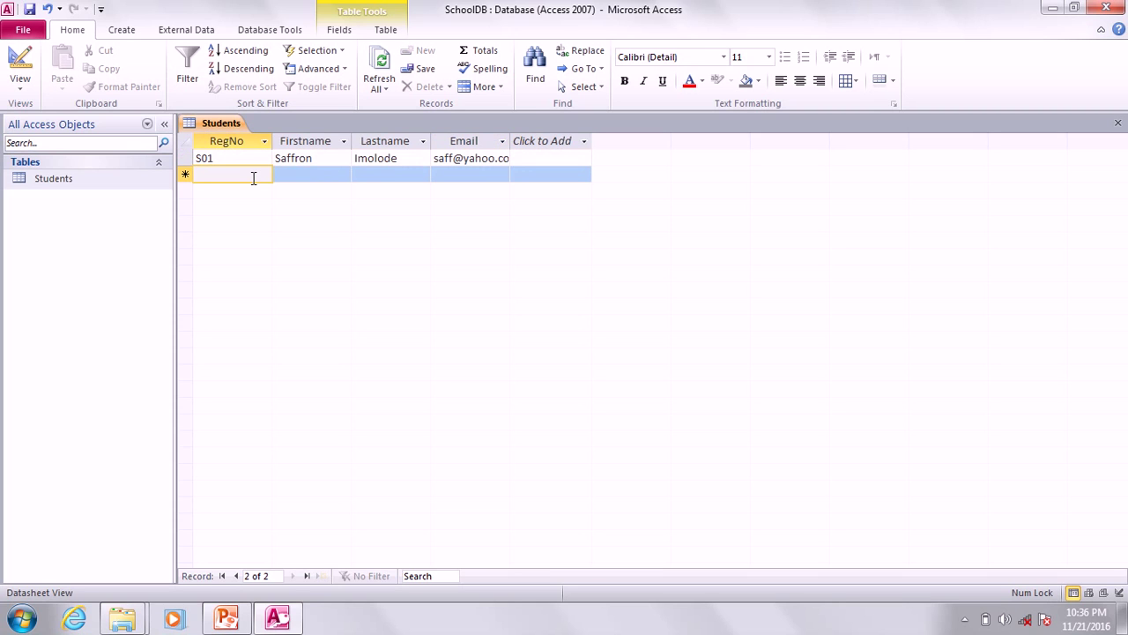
Enter record S02 with the student's first name, last name and e-mail address.
{"action": "key", "text": "Caps_Lock"}
{"action": "type", "text": "S"}
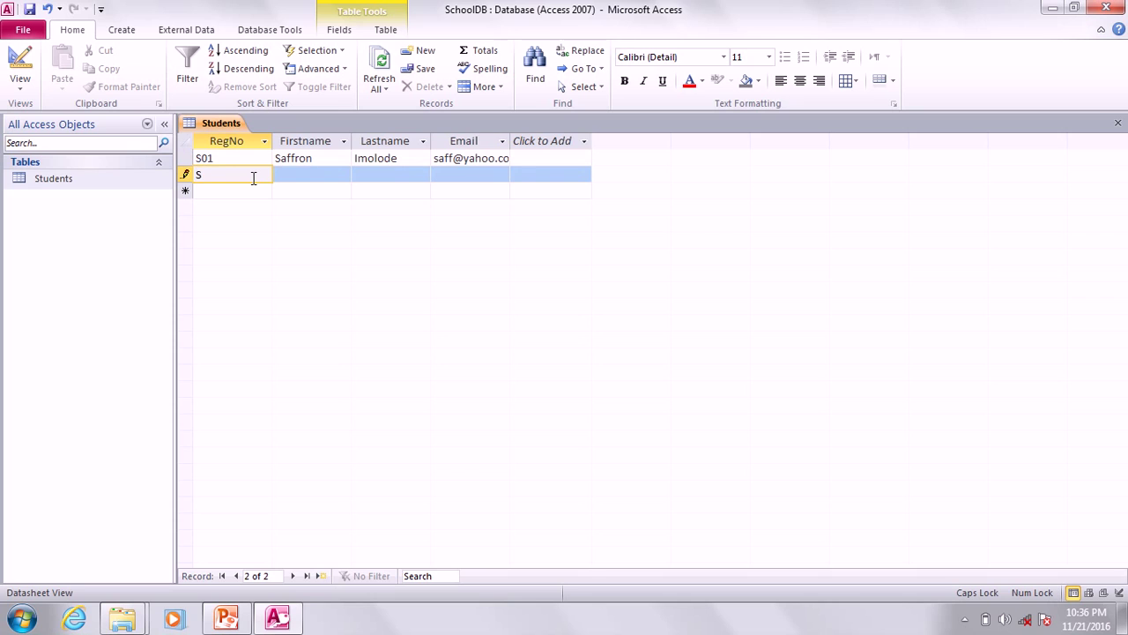
{"action": "type", "text": "02"}
{"action": "key", "text": "Tab"}
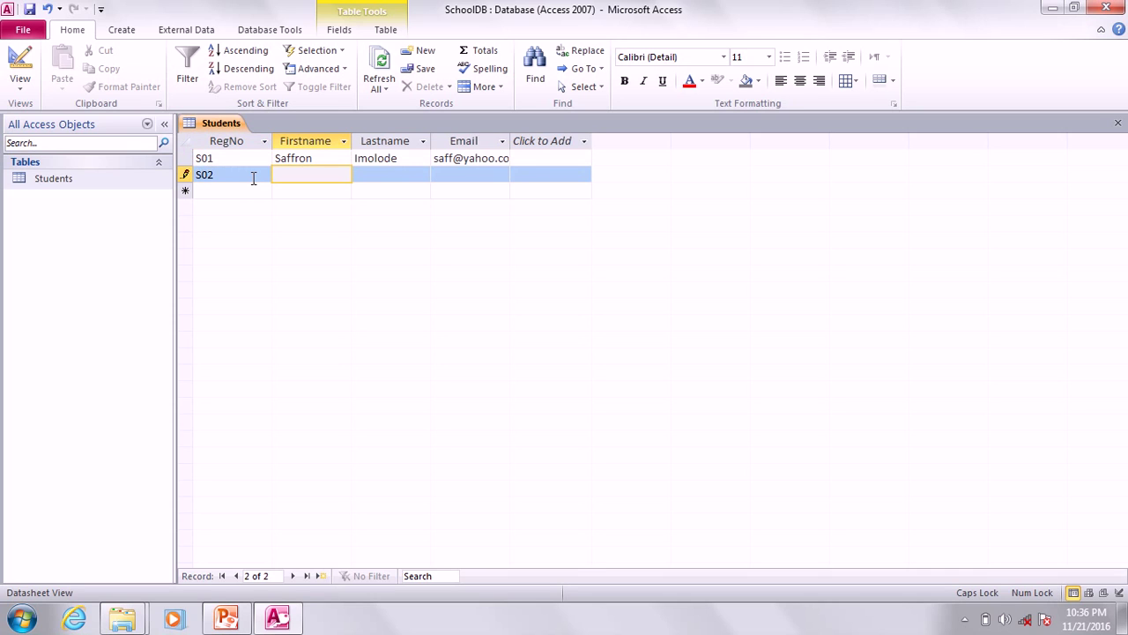
{"action": "type", "text": "oTHI"}
{"action": "key", "text": "BackSpace"}
{"action": "key", "text": "BackSpace"}
{"action": "key", "text": "BackSpace"}
{"action": "key", "text": "BackSpace"}
{"action": "type", "text": "J"}
{"action": "key", "text": "BackSpace"}
{"action": "key", "text": "Caps_Lock"}
{"action": "key", "text": "Tab"}
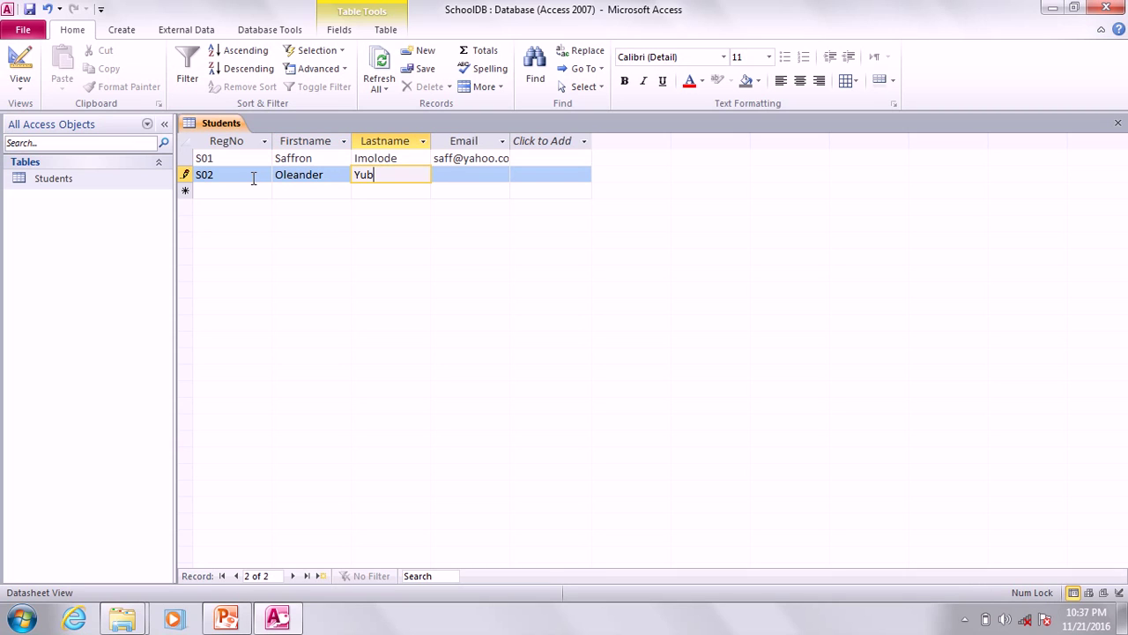
{"action": "key", "text": "Tab"}
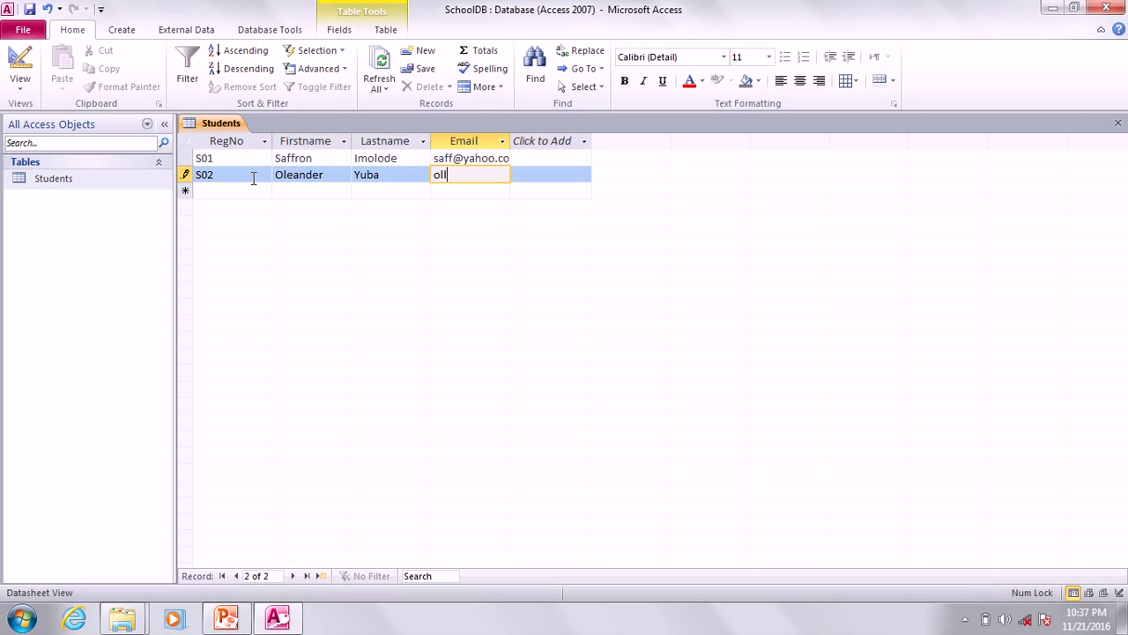
{"action": "left_click", "coordinate": [264, 189]}
Enter record S03 with the student's name and e-mail, correcting the misspelled names.
{"action": "type", "text": "S0"}
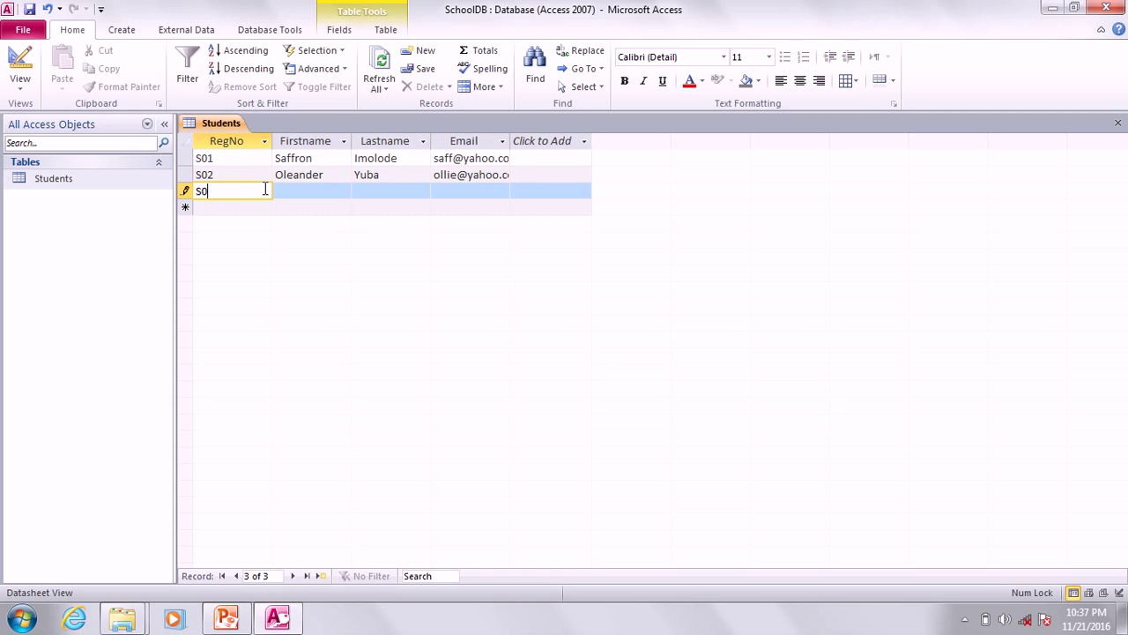
{"action": "type", "text": "3"}
{"action": "key", "text": "Tab"}
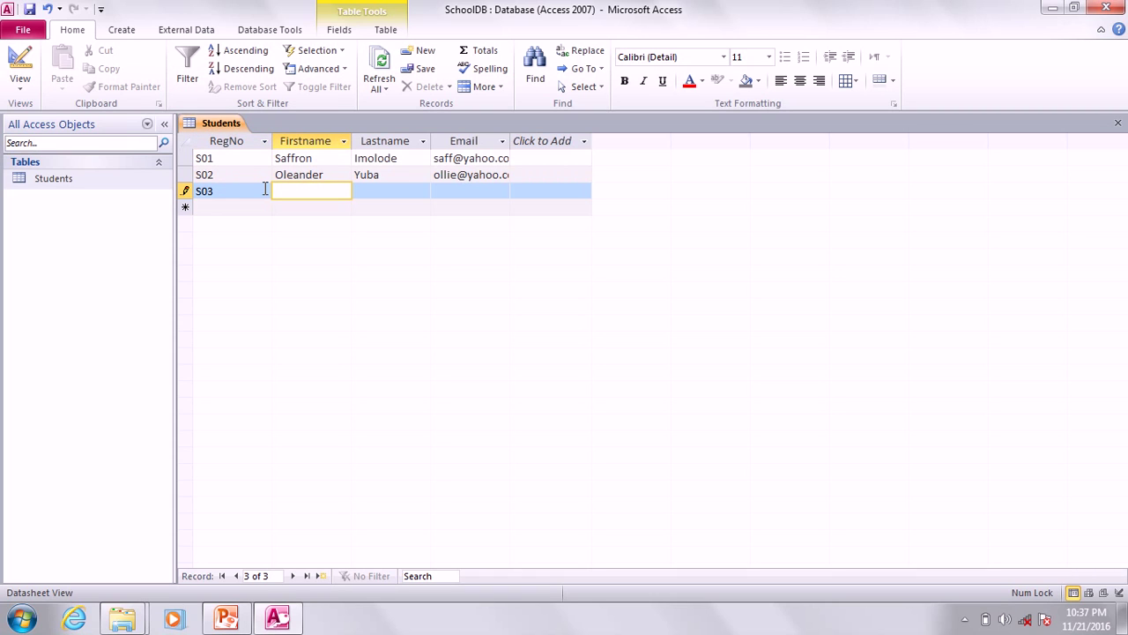
{"action": "key", "text": "Tab"}
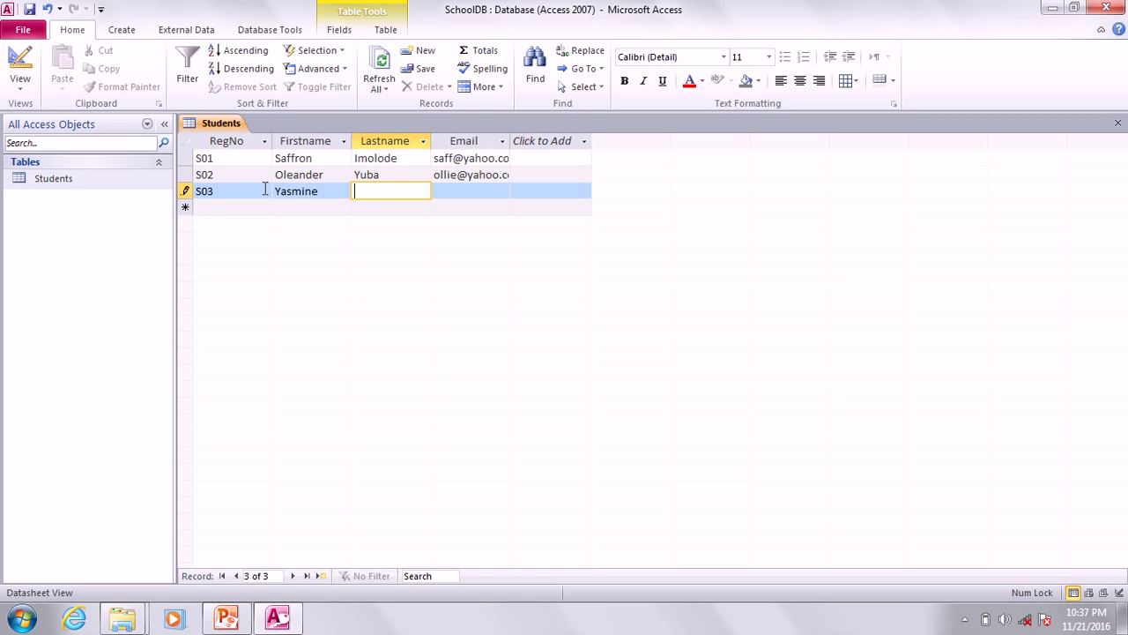
{"action": "double_click", "coordinate": [370, 191]}
{"action": "double_click", "coordinate": [322, 190]}
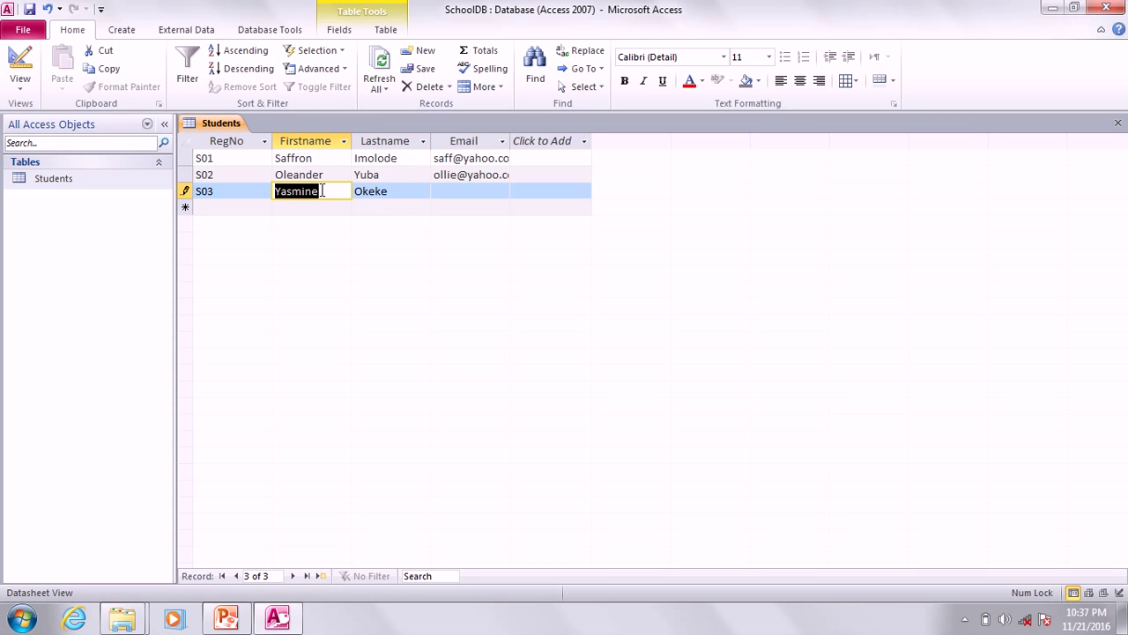
{"action": "type", "text": "Salace"}
{"action": "key", "text": "BackSpace"}
{"action": "key", "text": "BackSpace"}
{"action": "key", "text": "BackSpace"}
{"action": "key", "text": "BackSpace"}
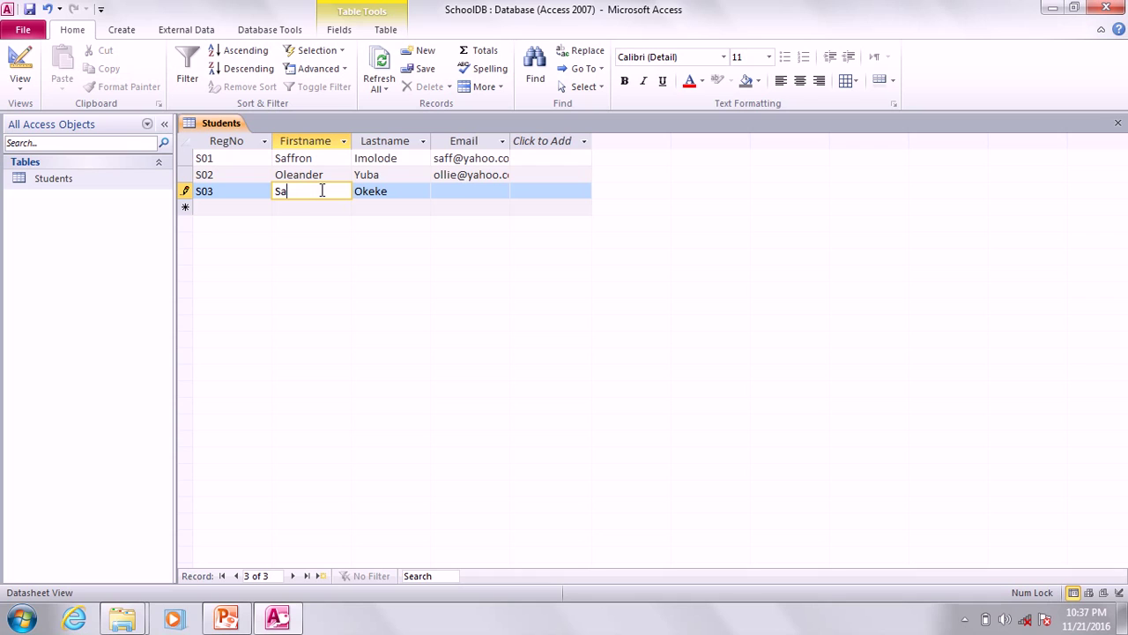
{"action": "key", "text": "BackSpace"}
{"action": "type", "text": "oc"}
{"action": "key", "text": "BackSpace"}
{"action": "type", "text": "lace"}
{"action": "left_click", "coordinate": [457, 192]}
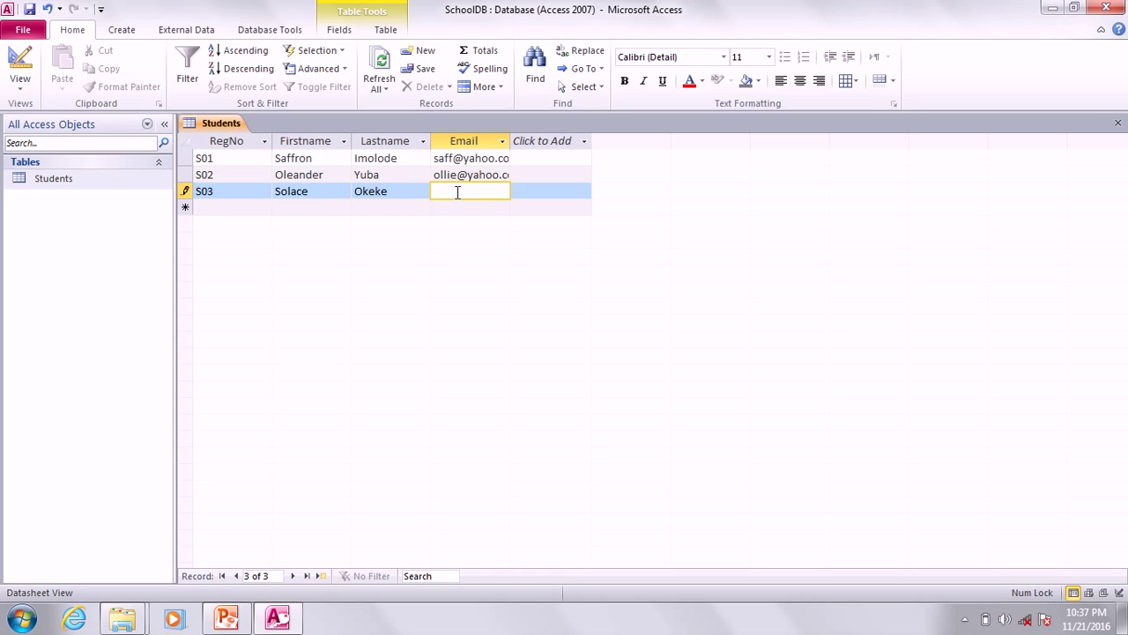
{"action": "left_click", "coordinate": [503, 141]}
Drag the Email column wider to fit full addresses and compare with the slide's Faculties Table.
{"action": "left_click", "coordinate": [509, 146]}
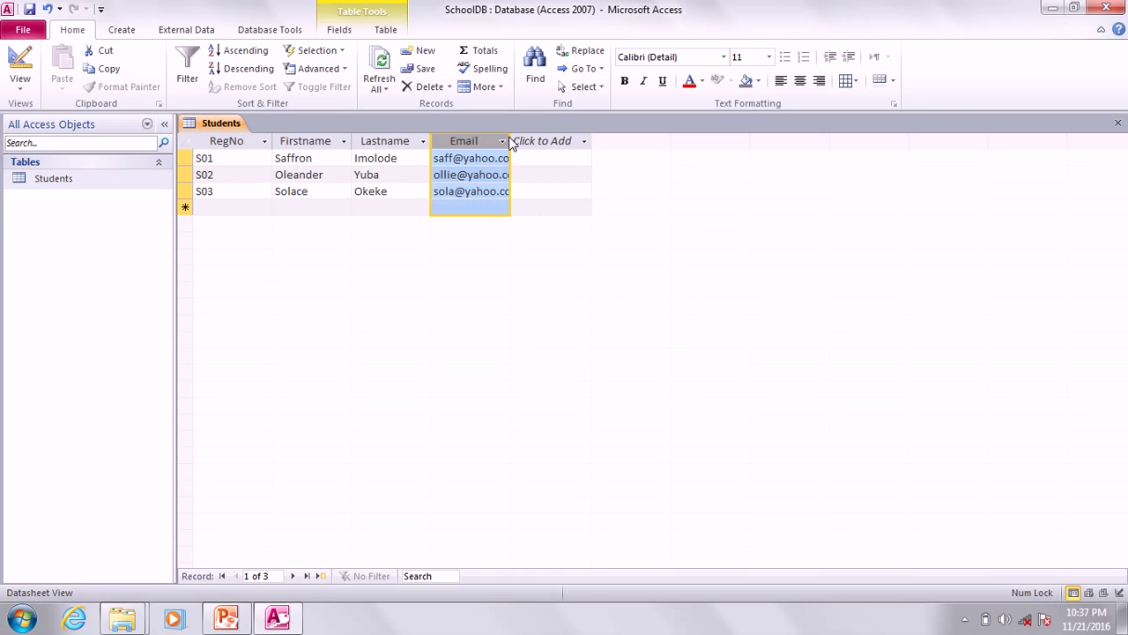
{"action": "left_click_drag", "start_coordinate": [510, 143], "coordinate": [619, 139]}
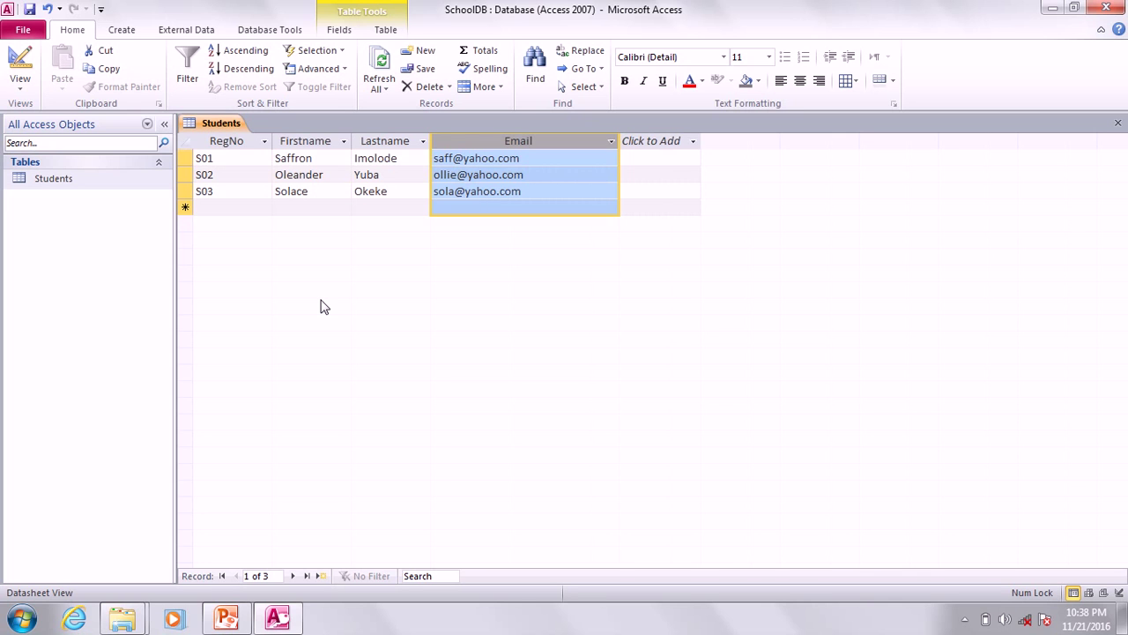
{"action": "left_click", "coordinate": [231, 620]}
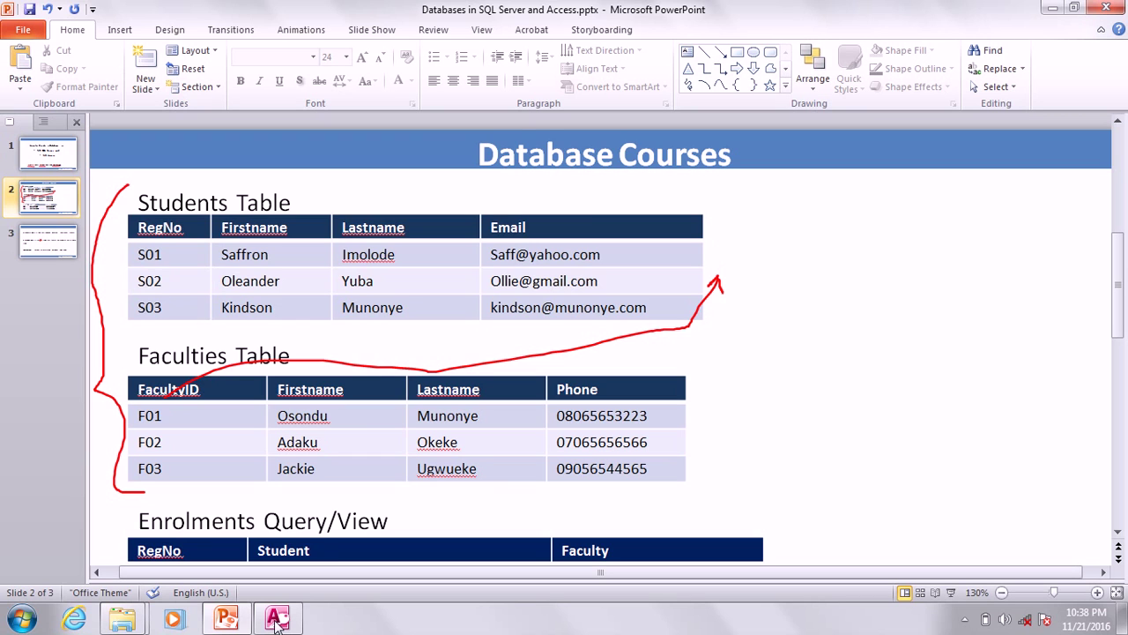
{"action": "mouse_move", "coordinate": [244, 622]}
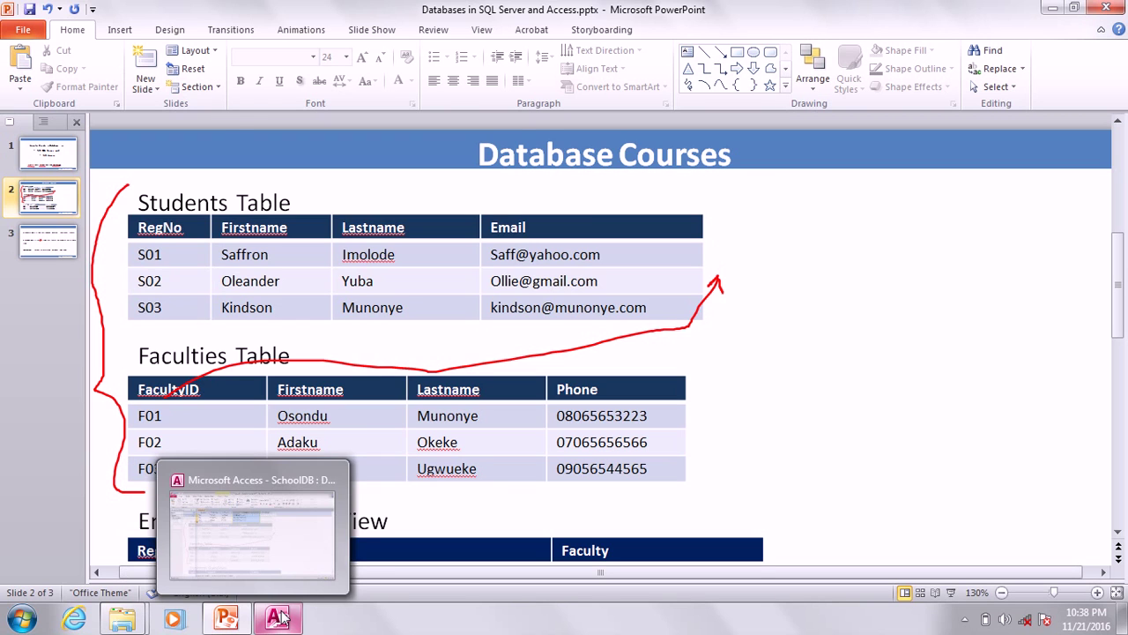
{"action": "left_click", "coordinate": [280, 618]}
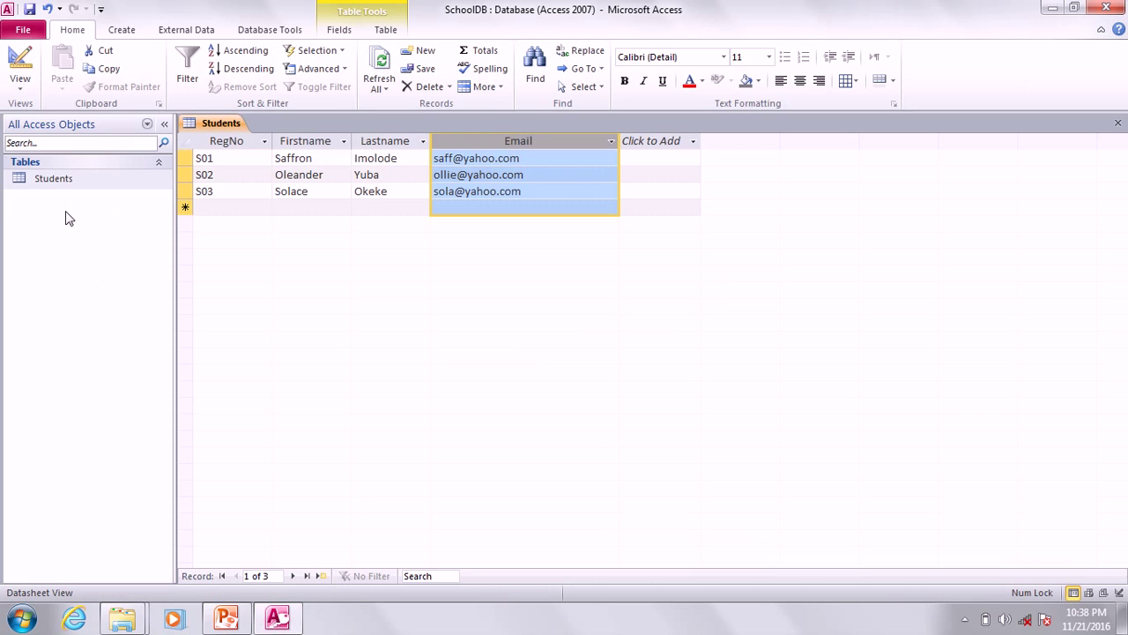
Close the Students datasheet with Ctrl+W, saving its layout changes.
{"action": "right_click", "coordinate": [214, 122]}
{"action": "key", "text": "Escape"}
{"action": "key", "text": "ctrl+w"}
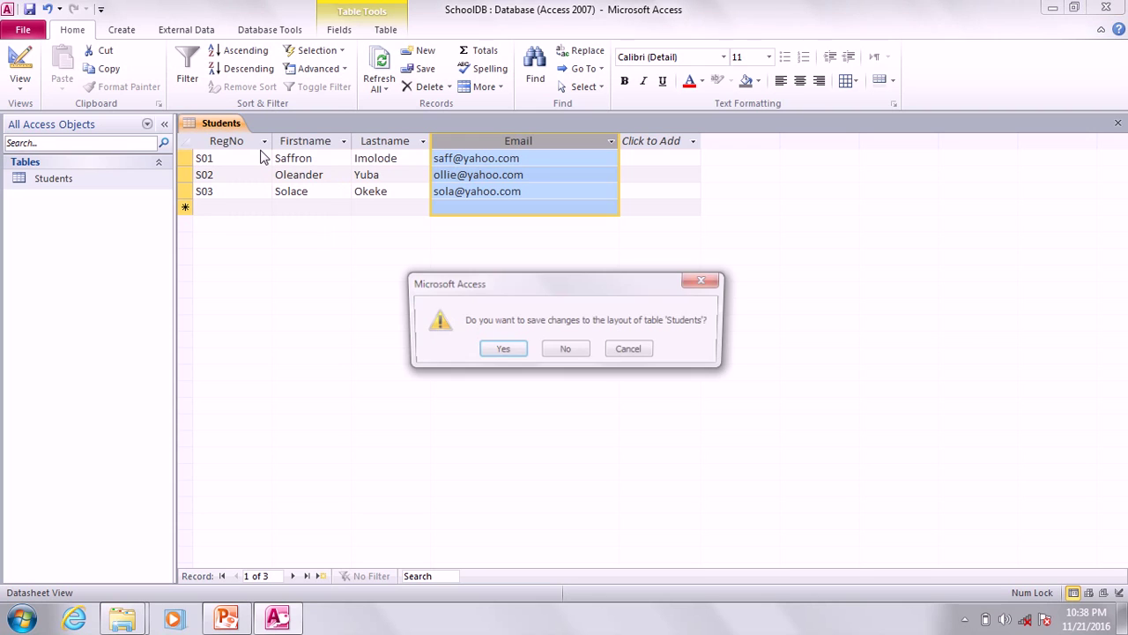
{"action": "left_click", "coordinate": [499, 350]}
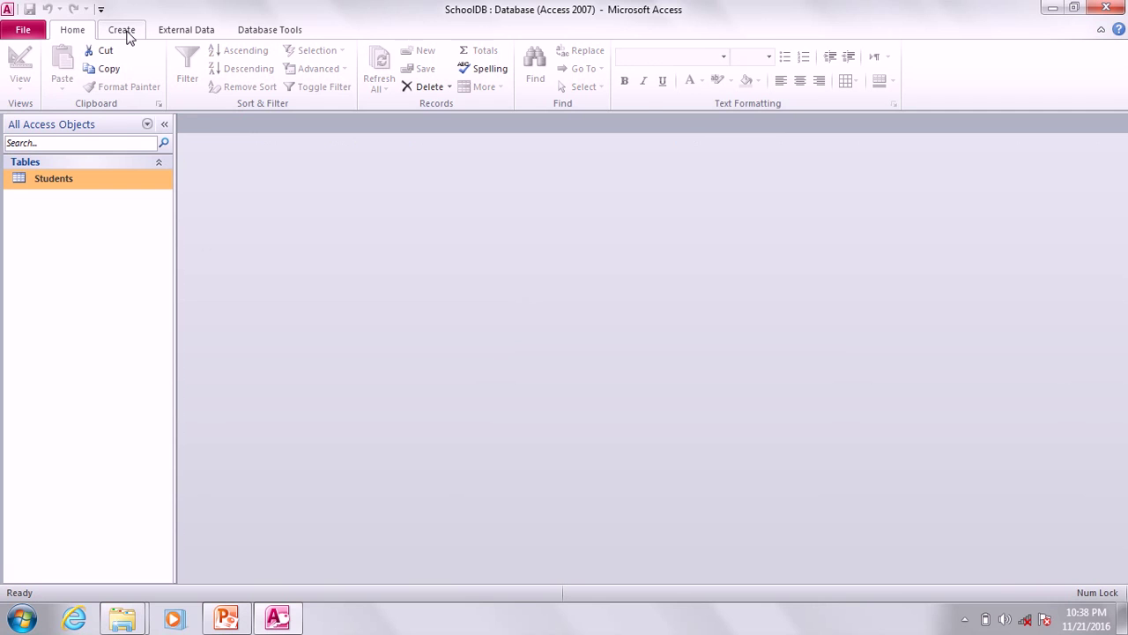
{"action": "left_click", "coordinate": [126, 34]}
Create a new blank table and save it as Faculties in Design View.
{"action": "left_click", "coordinate": [80, 62]}
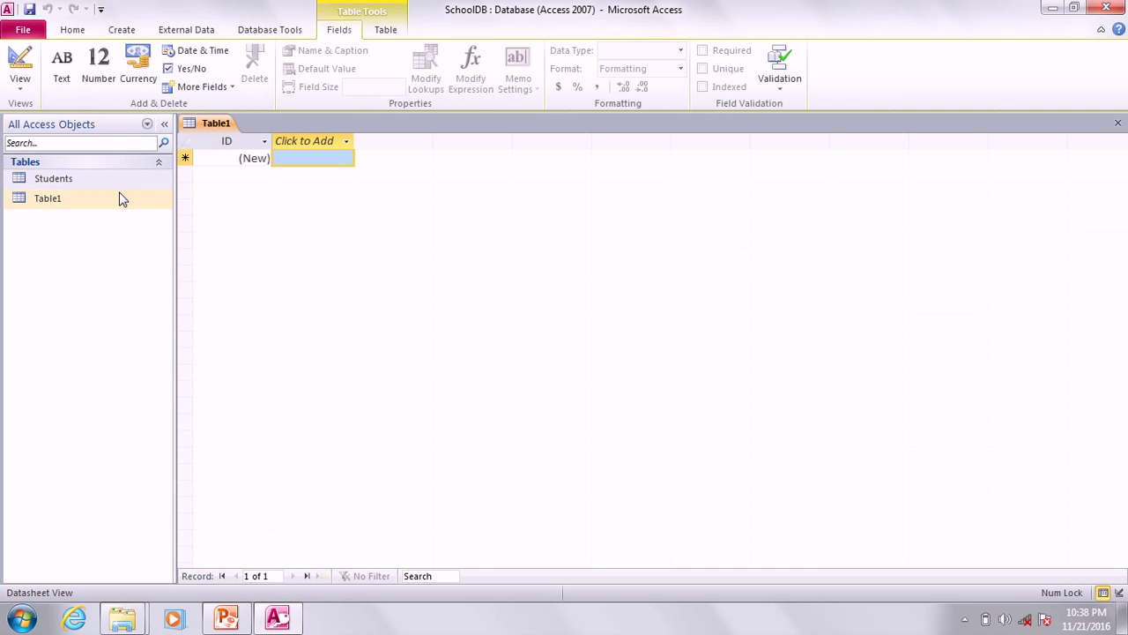
{"action": "right_click", "coordinate": [50, 199]}
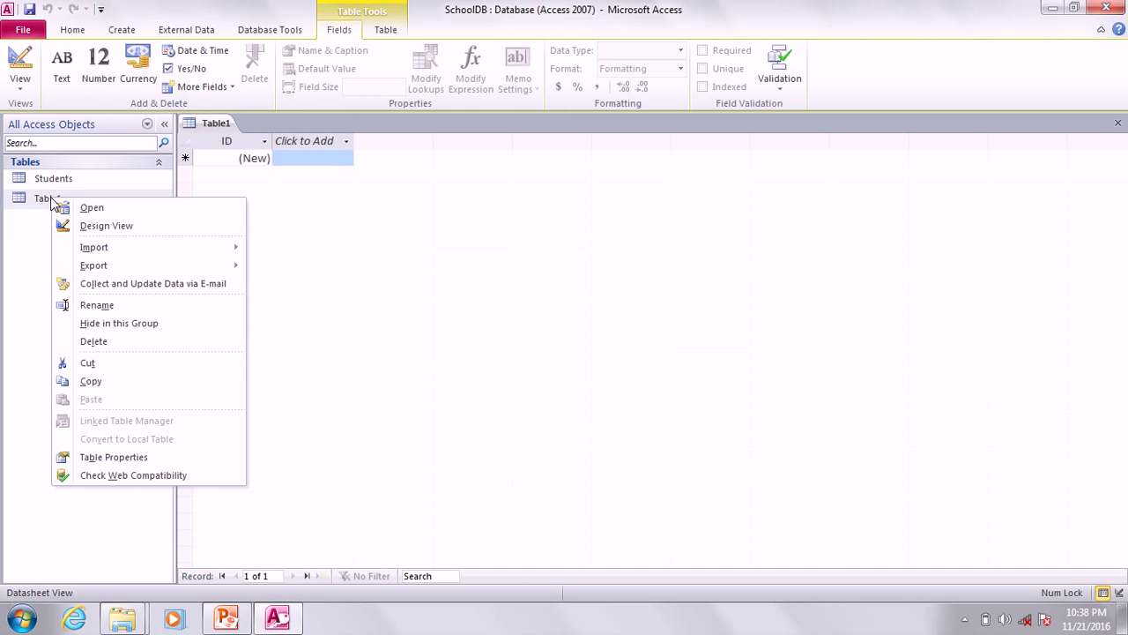
{"action": "left_click", "coordinate": [107, 227]}
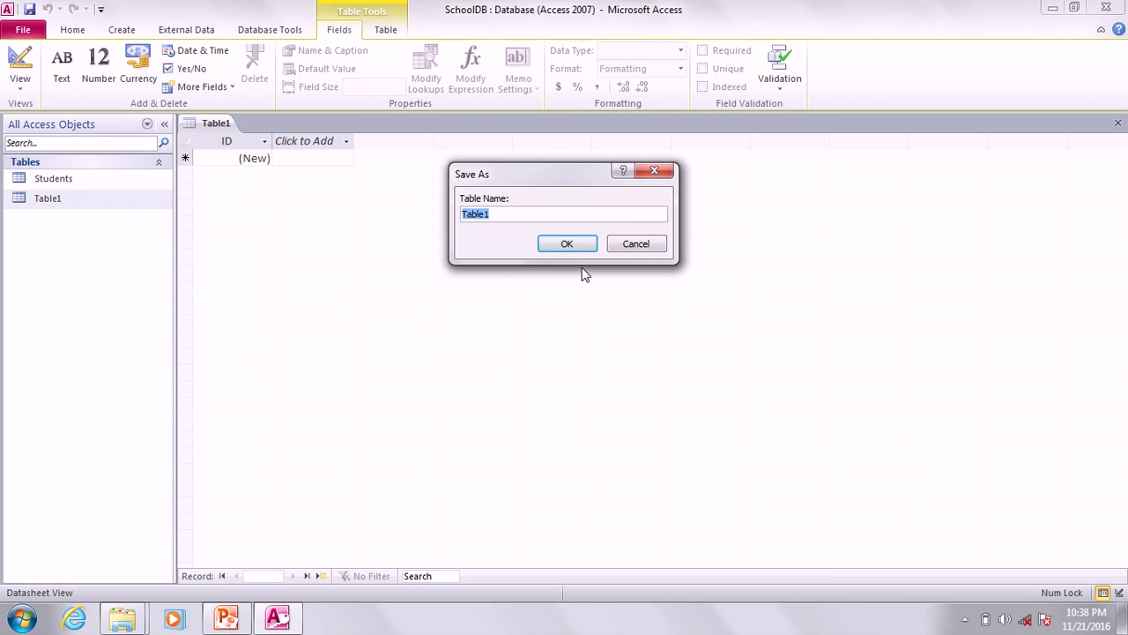
{"action": "type", "text": "FAcu"}
{"action": "key", "text": "BackSpace"}
{"action": "key", "text": "BackSpace"}
{"action": "key", "text": "BackSpace"}
{"action": "type", "text": "aculties"}
{"action": "left_click", "coordinate": [565, 247]}
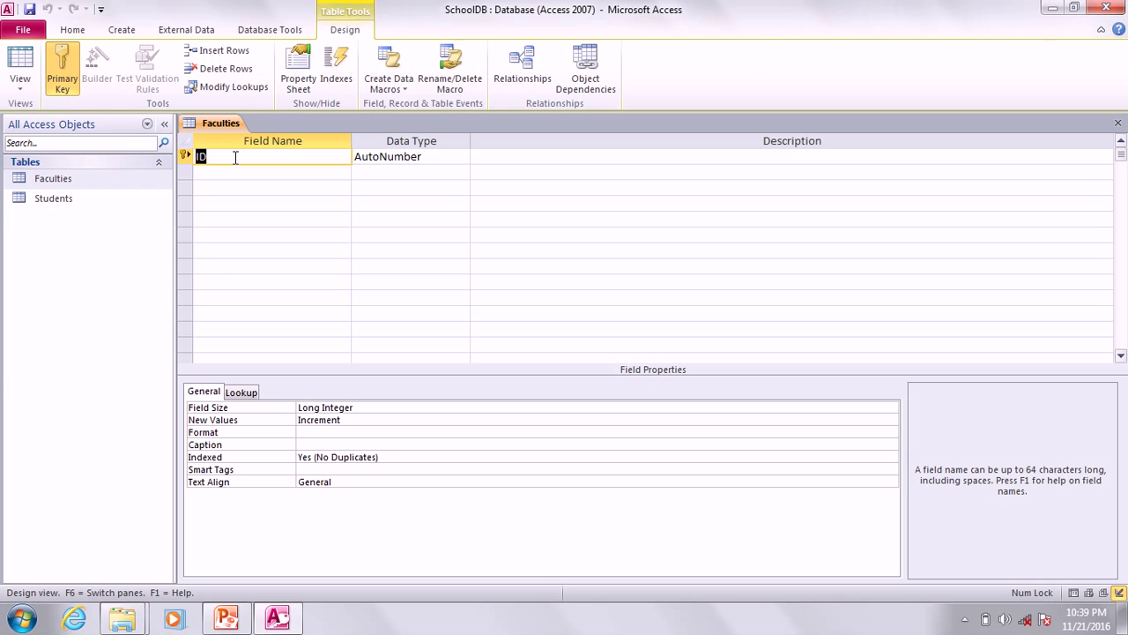
Check the slide's Faculties layout, then add FacultyID as a Text field.
{"action": "left_click", "coordinate": [224, 624]}
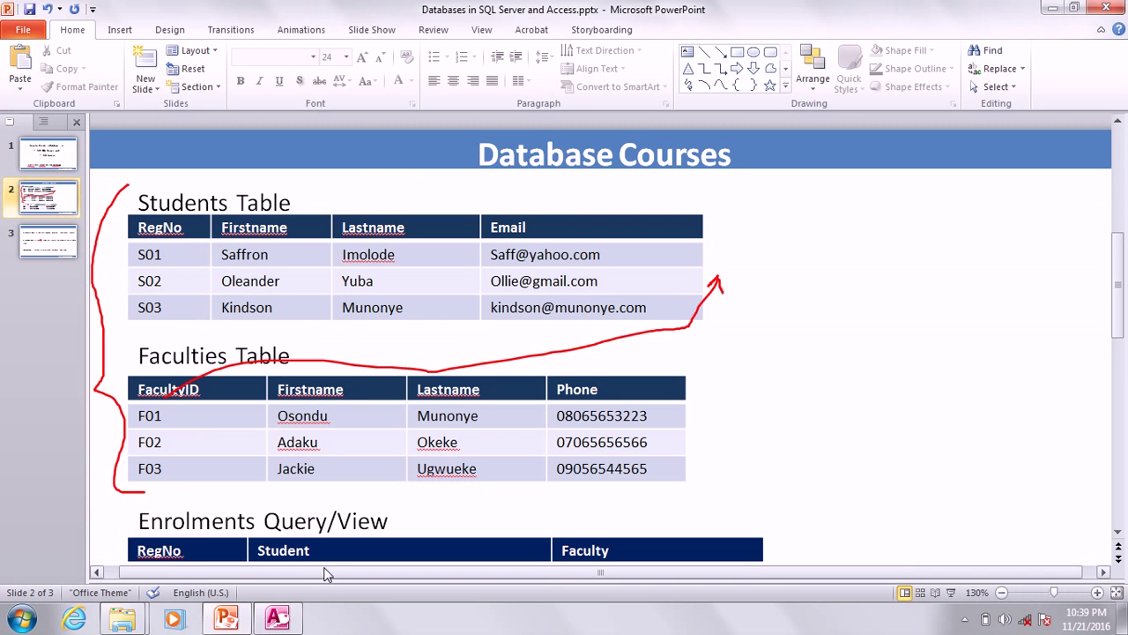
{"action": "left_click", "coordinate": [279, 618]}
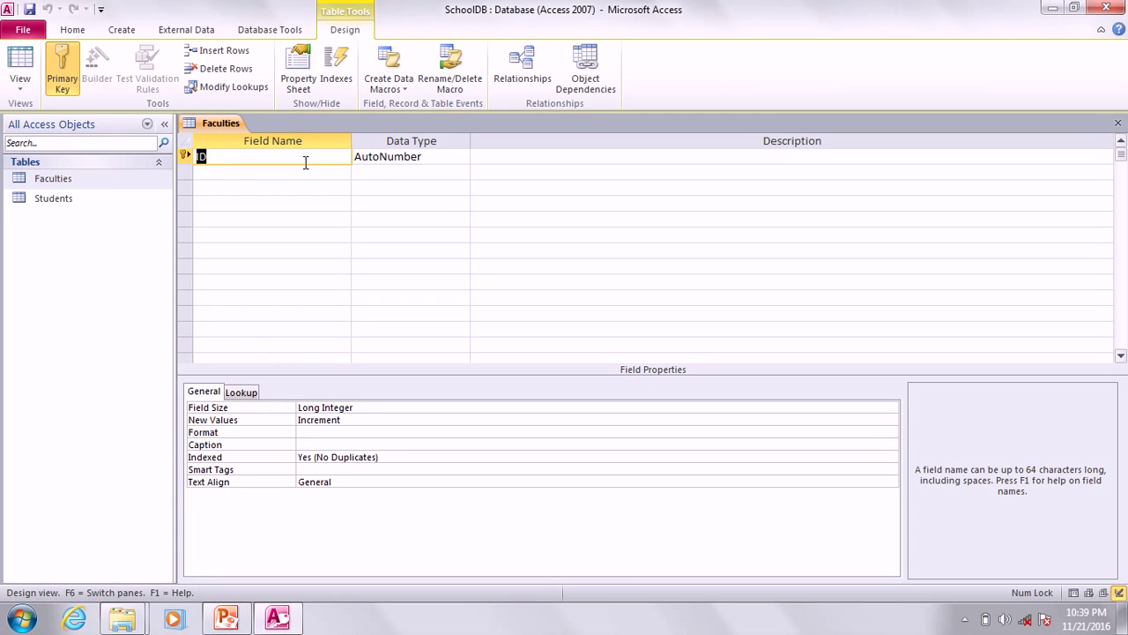
{"action": "type", "text": "FacultyID"}
{"action": "key", "text": "Tab"}
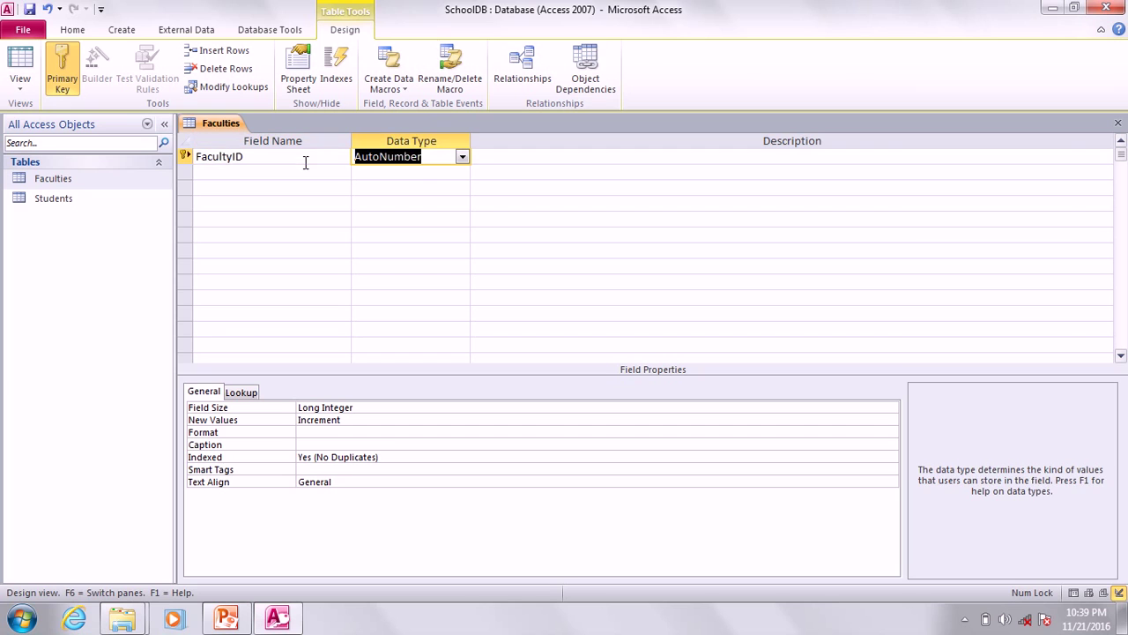
{"action": "key", "text": "alt+Down"}
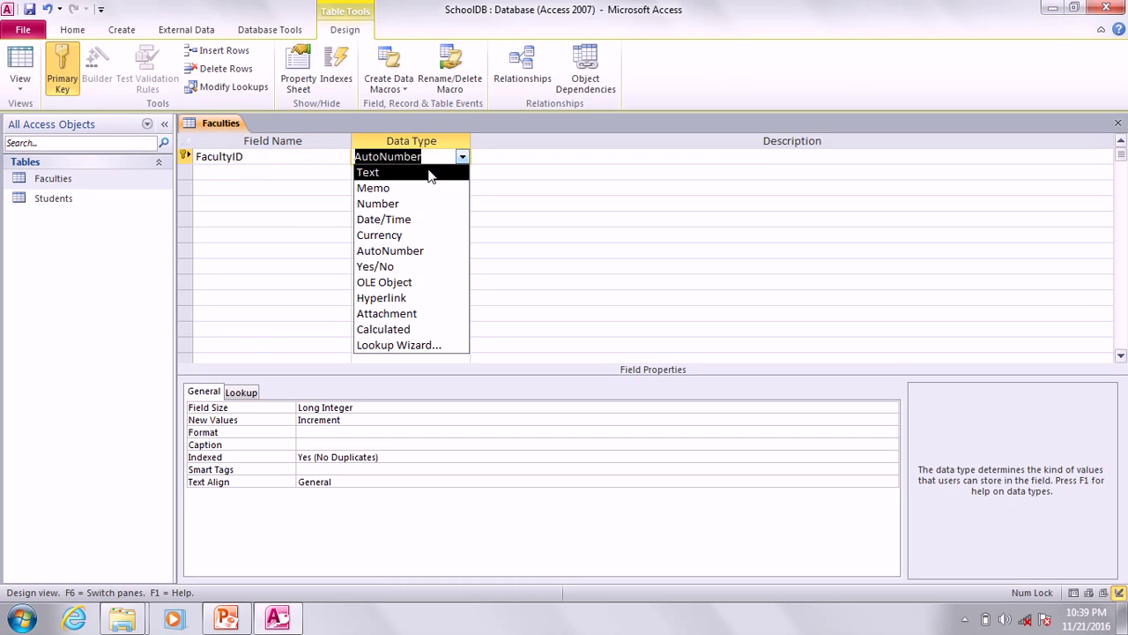
{"action": "left_click", "coordinate": [429, 173]}
Add Firstname as a Text field.
{"action": "left_click", "coordinate": [320, 172]}
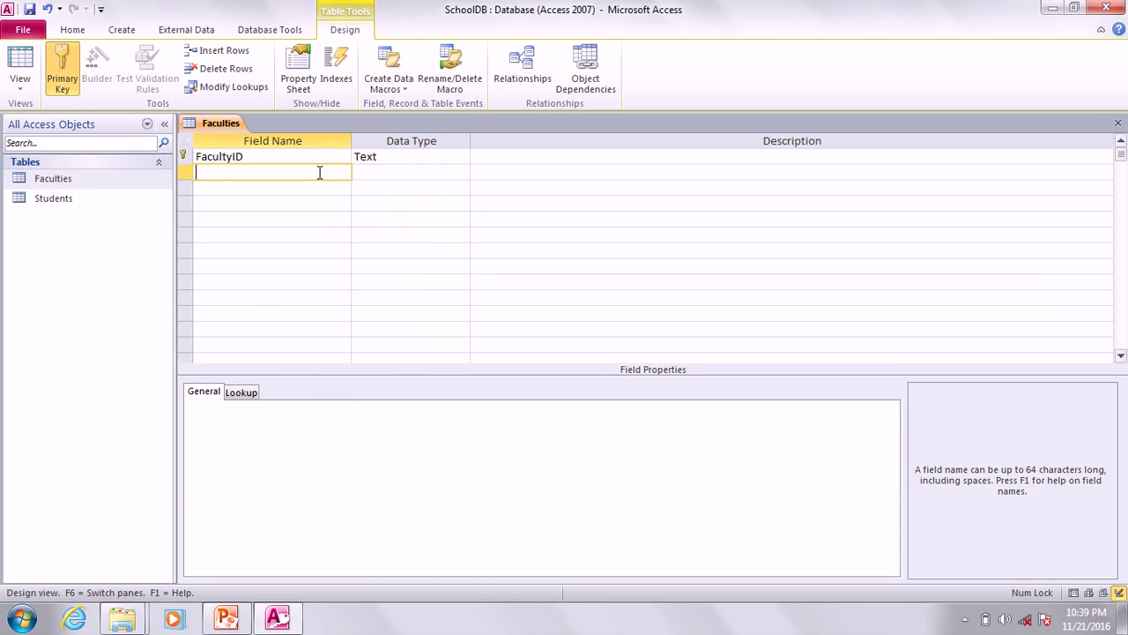
{"action": "type", "text": "Fira"}
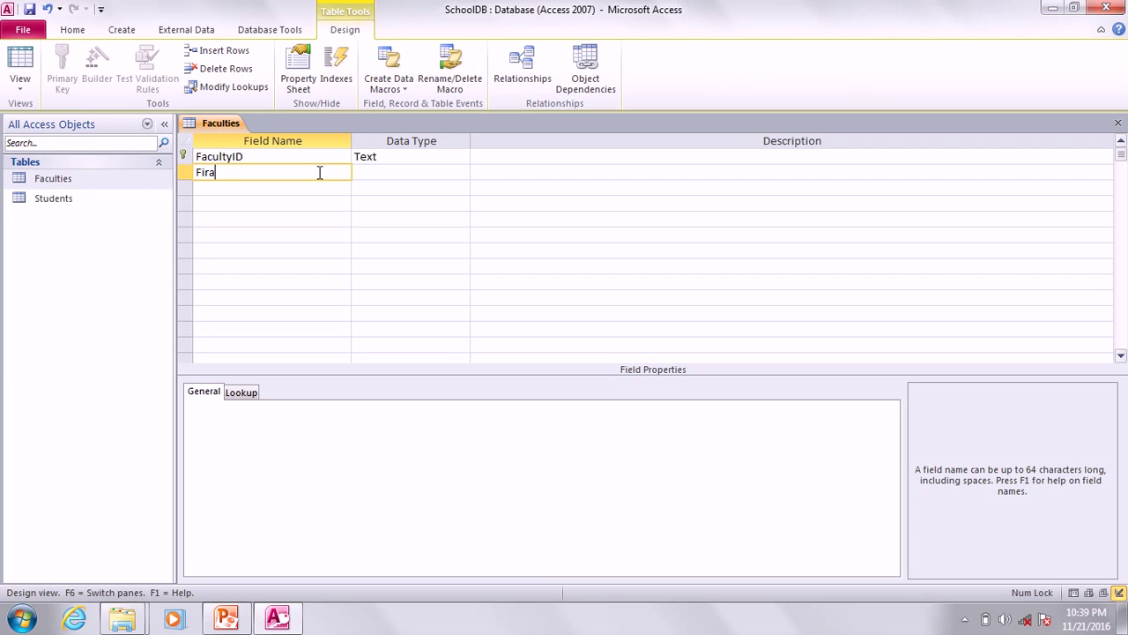
{"action": "key", "text": "BackSpace"}
{"action": "type", "text": "stname"}
{"action": "key", "text": "Tab"}
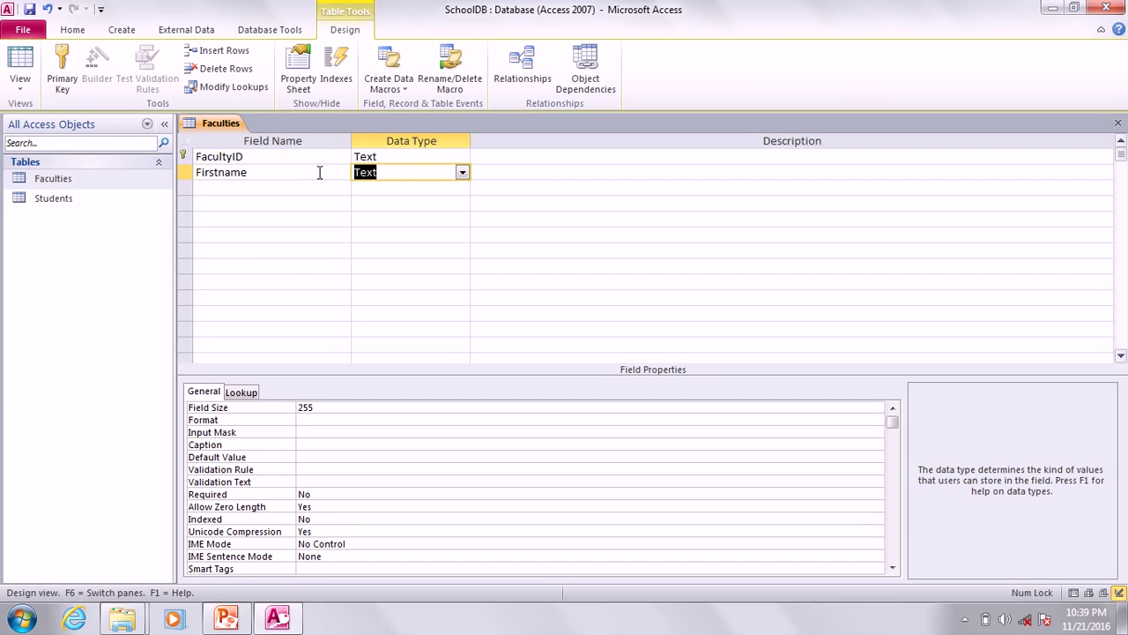
{"action": "key", "text": "Down"}
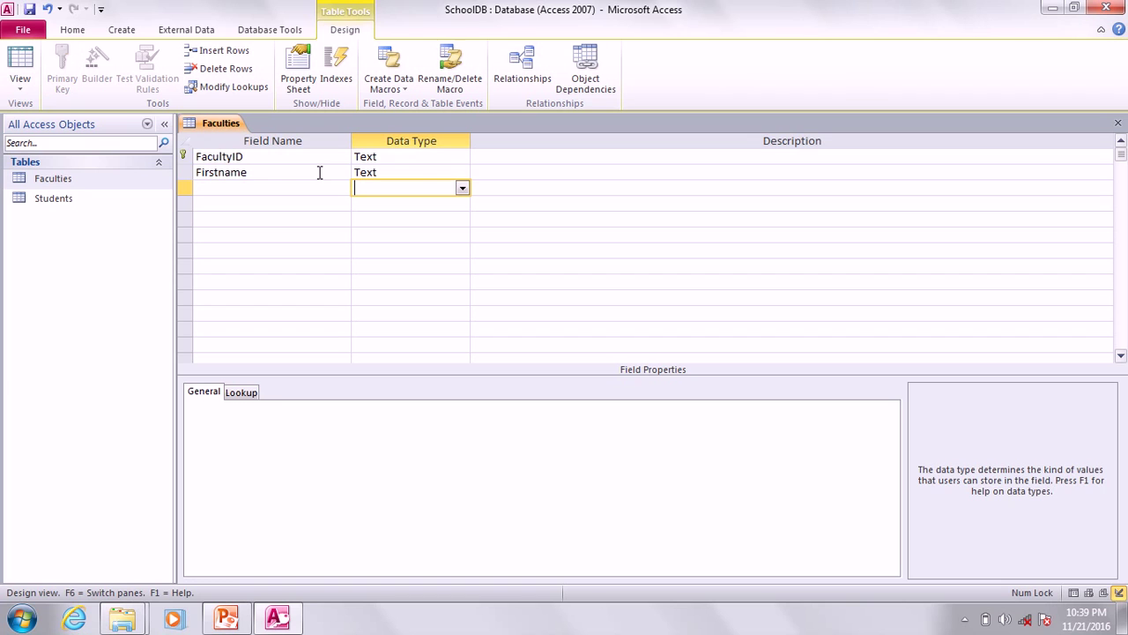
{"action": "key", "text": "shift+Tab"}
Add Lastname and Phone as Text fields and save the Faculties design.
{"action": "type", "text": "Las"}
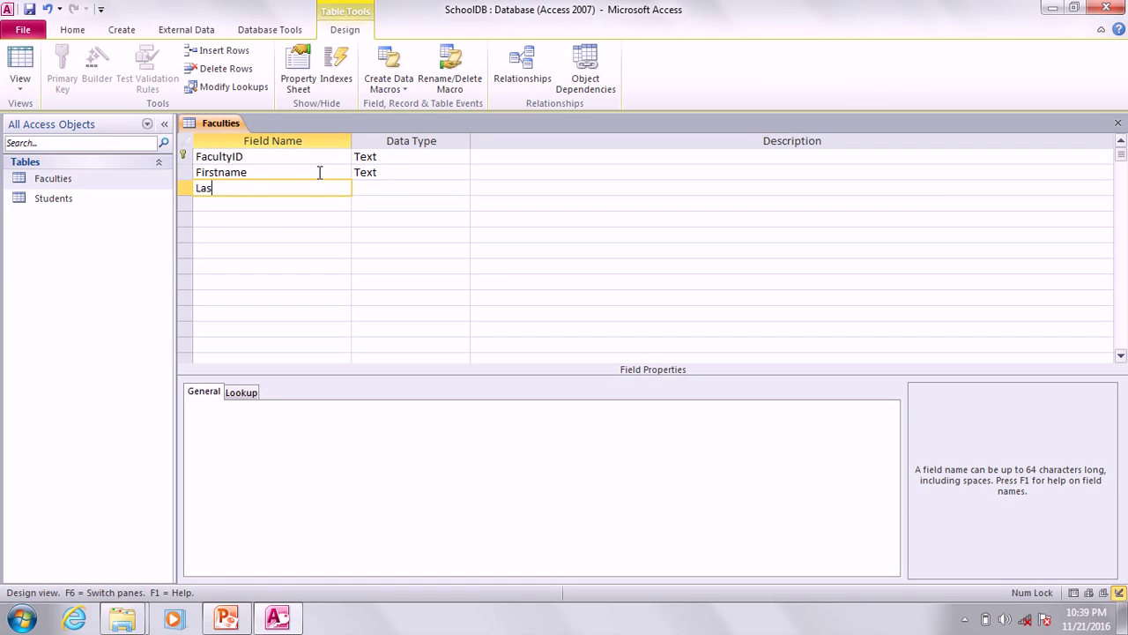
{"action": "type", "text": "tname"}
{"action": "key", "text": "Tab"}
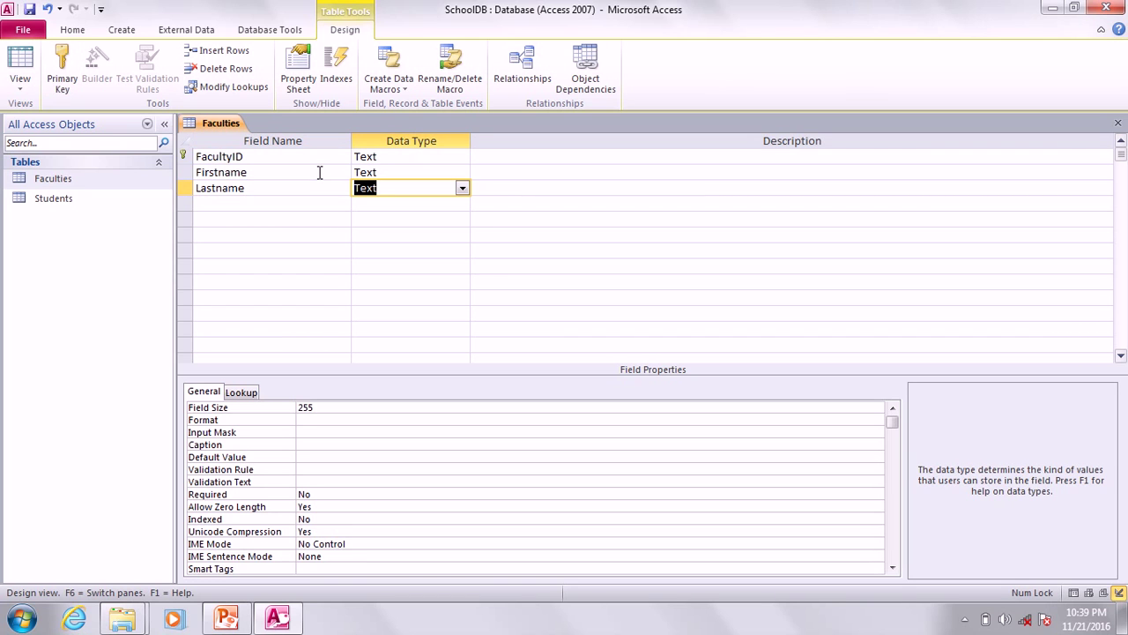
{"action": "key", "text": "Tab"}
{"action": "key", "text": "Tab"}
{"action": "type", "text": "P"}
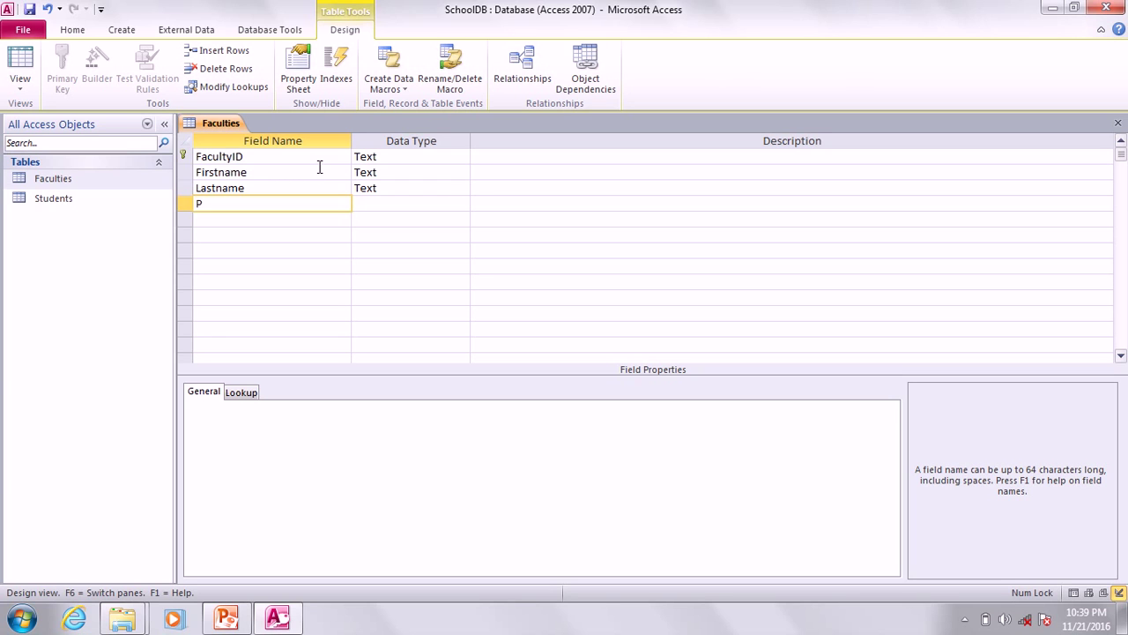
{"action": "type", "text": "hone"}
{"action": "key", "text": "Tab"}
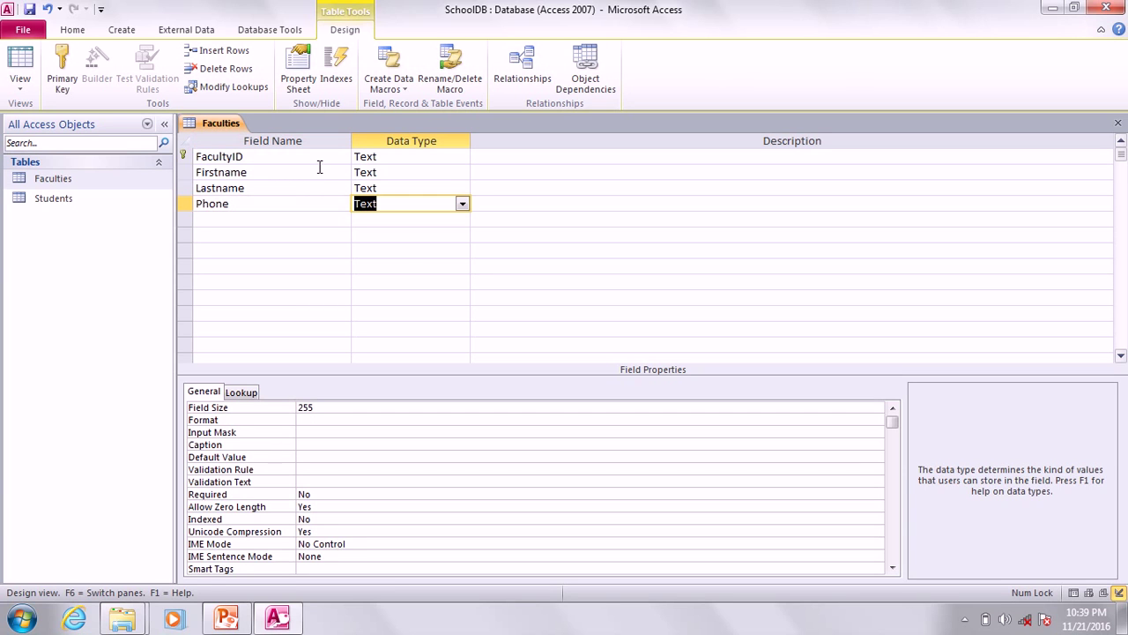
{"action": "left_click", "coordinate": [260, 223]}
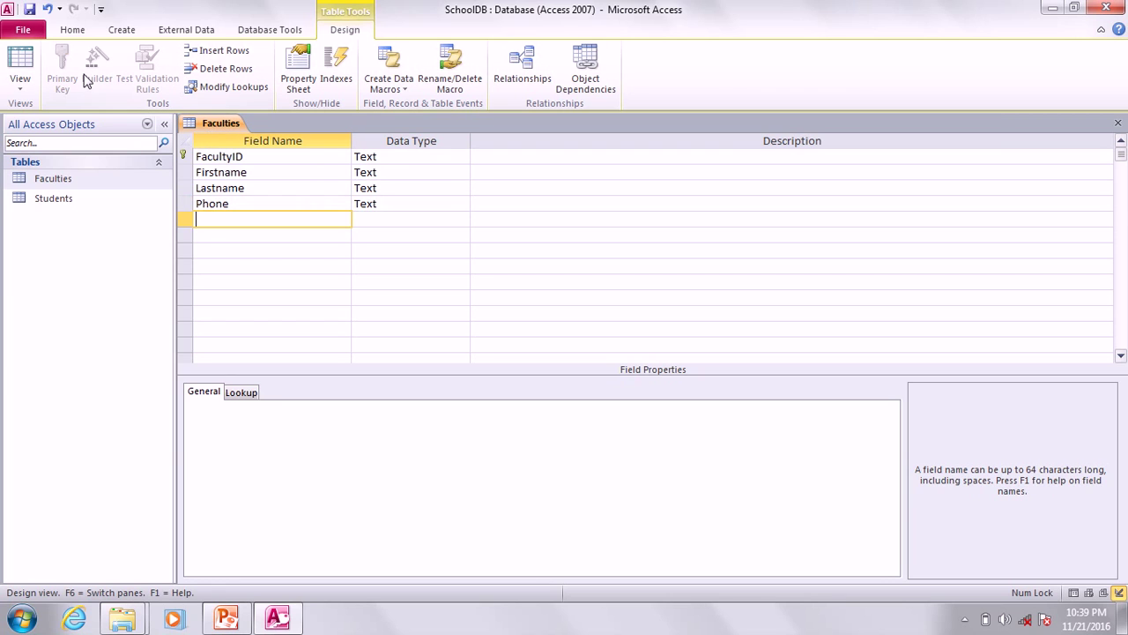
{"action": "left_click", "coordinate": [30, 14]}
Close the Faculties design, open the table's datasheet and widen the FacultyID column.
{"action": "right_click", "coordinate": [212, 124]}
{"action": "left_click", "coordinate": [245, 152]}
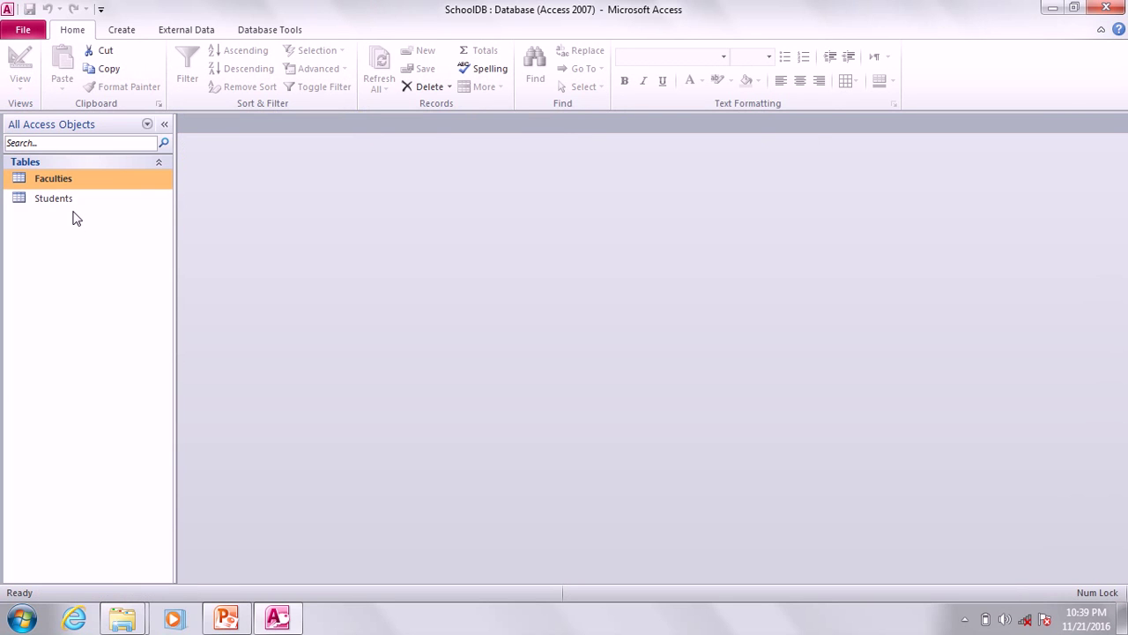
{"action": "right_click", "coordinate": [57, 185]}
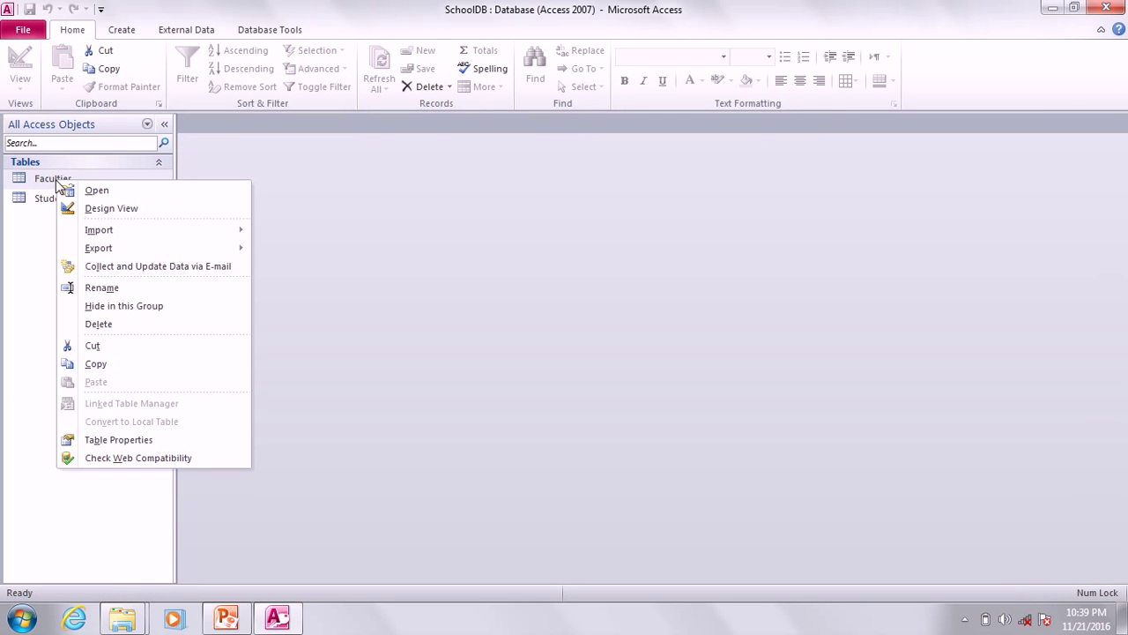
{"action": "left_click", "coordinate": [97, 191]}
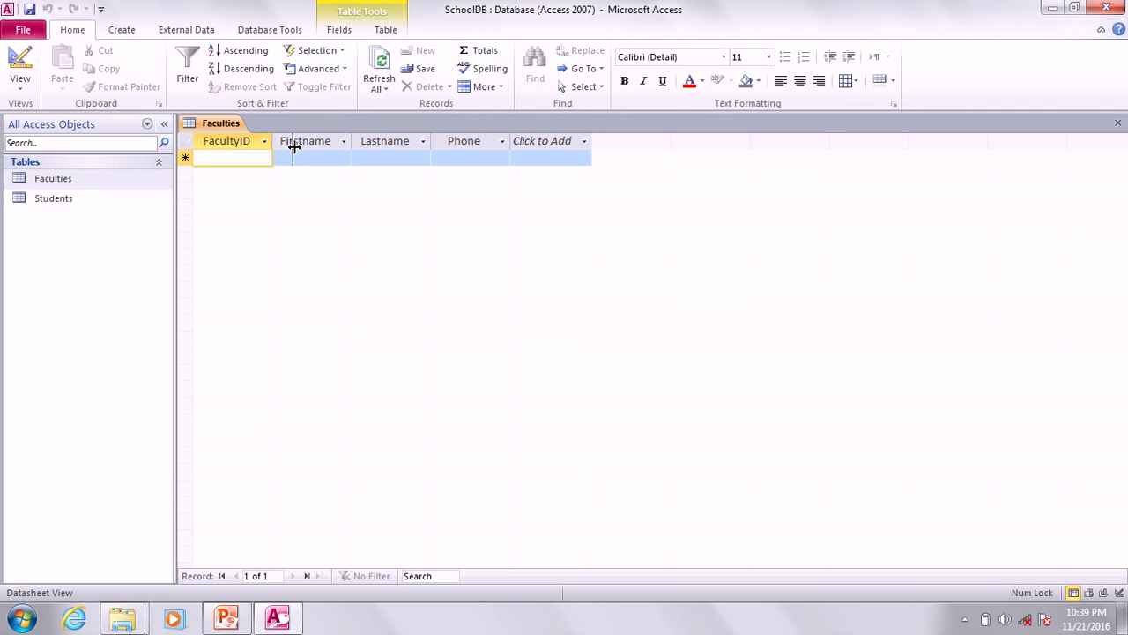
{"action": "left_click_drag", "start_coordinate": [294, 148], "coordinate": [294, 148]}
{"action": "left_click", "coordinate": [370, 142]}
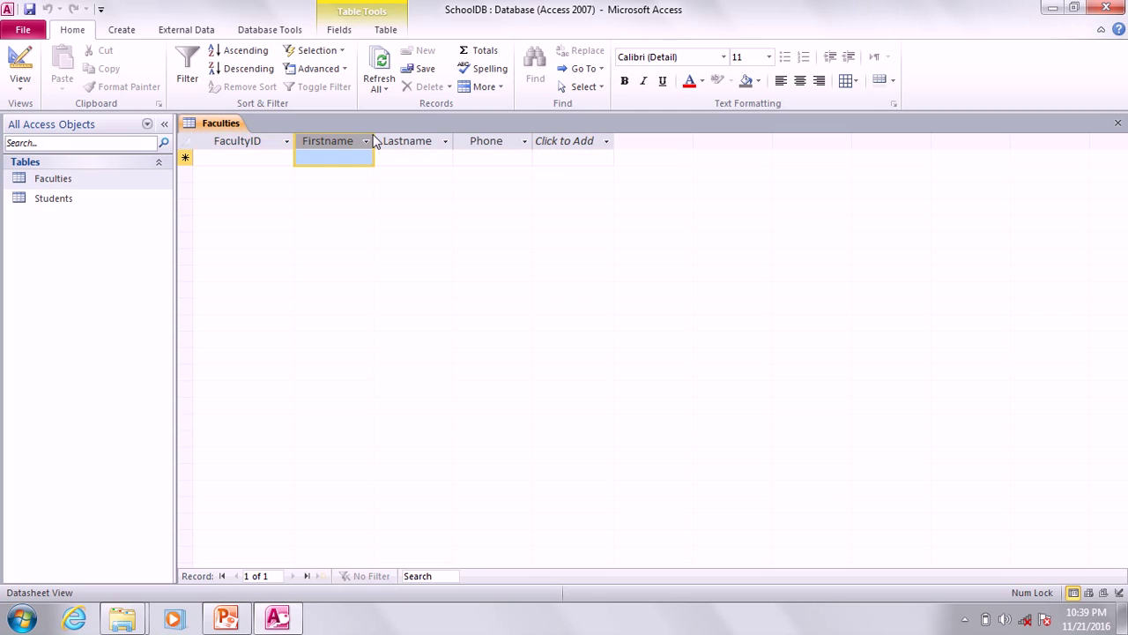
{"action": "left_click", "coordinate": [371, 141]}
{"action": "left_click", "coordinate": [379, 141]}
Add faculty record F01 with the faculty member's first name, last name and phone number.
{"action": "left_click", "coordinate": [274, 156]}
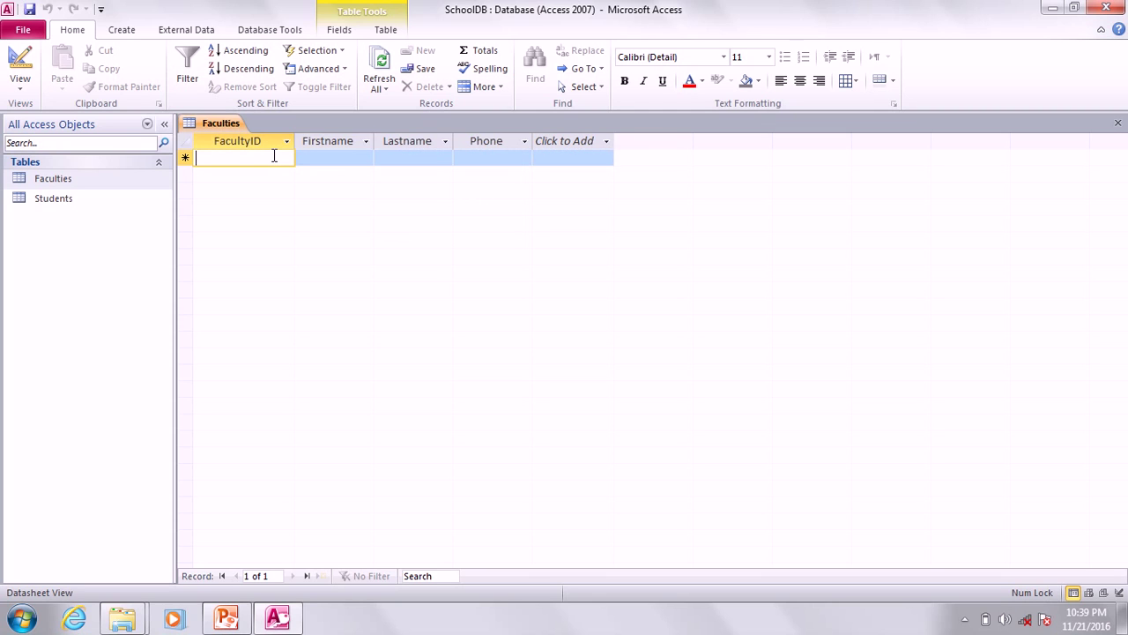
{"action": "key", "text": "Caps_Lock"}
{"action": "type", "text": "F"}
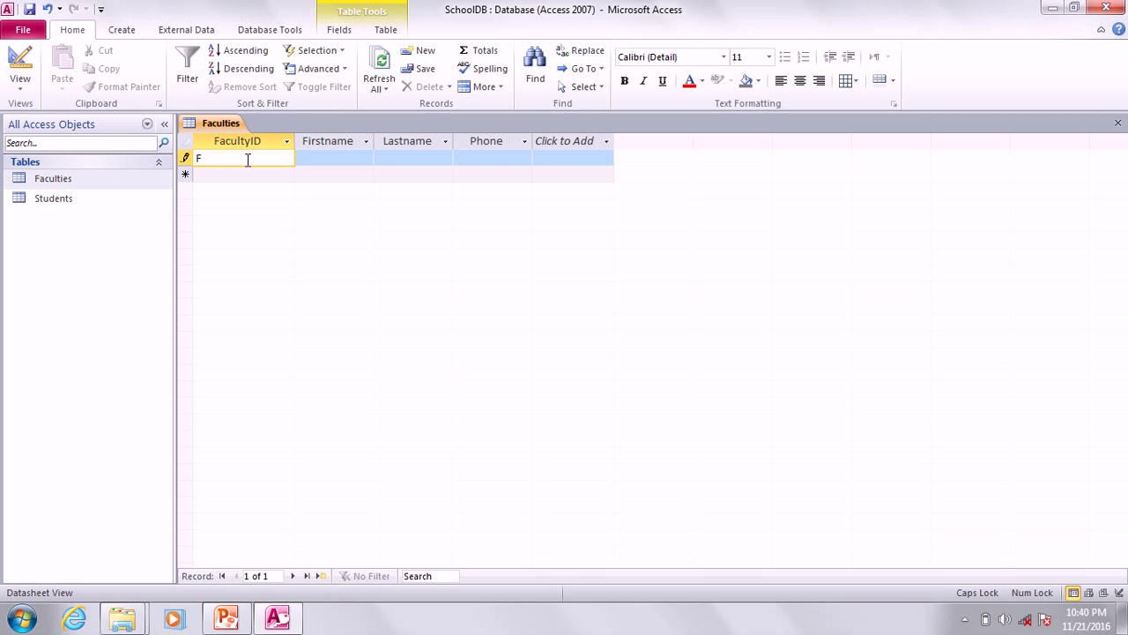
{"action": "type", "text": "01"}
{"action": "key", "text": "Tab"}
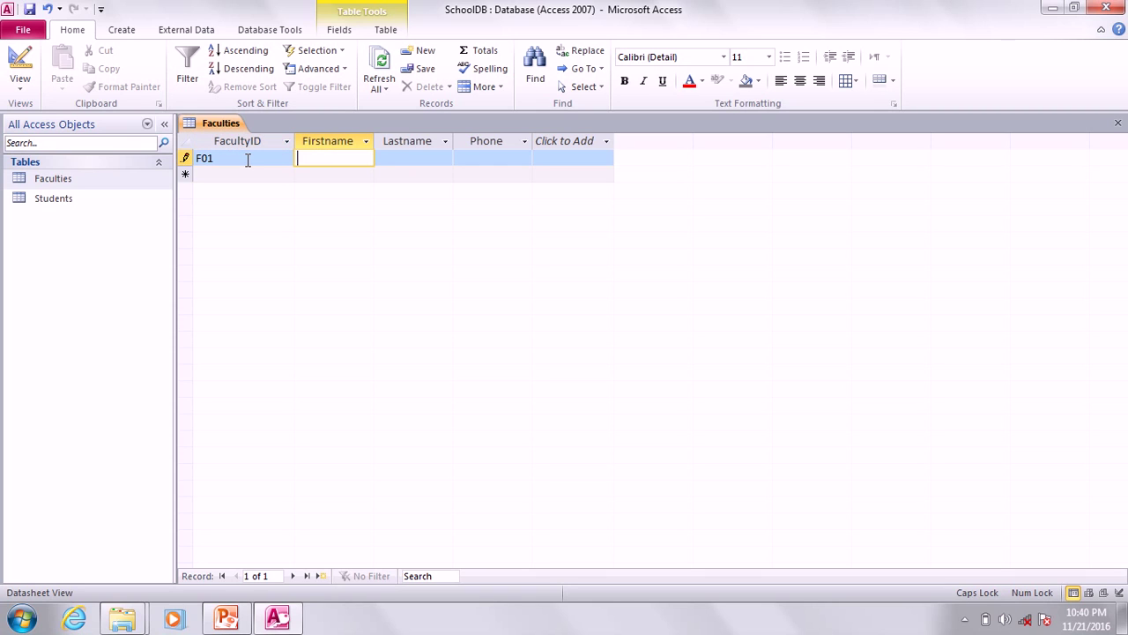
{"action": "type", "text": "oS"}
{"action": "key", "text": "BackSpace"}
{"action": "key", "text": "BackSpace"}
{"action": "key", "text": "Caps_Lock"}
{"action": "key", "text": "Tab"}
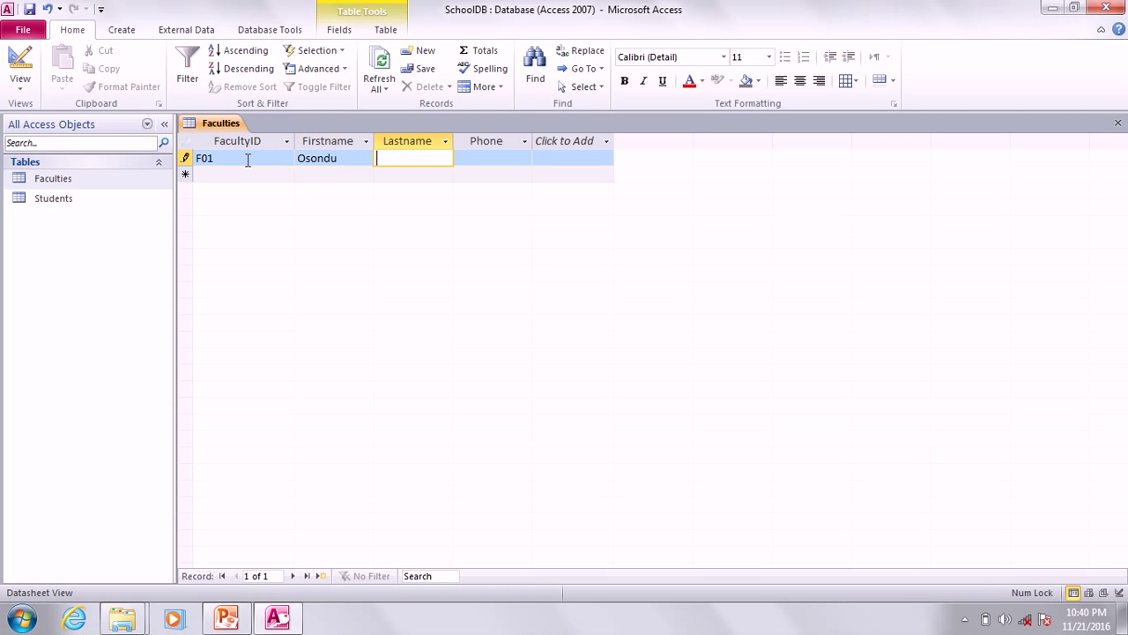
{"action": "key", "text": "Tab"}
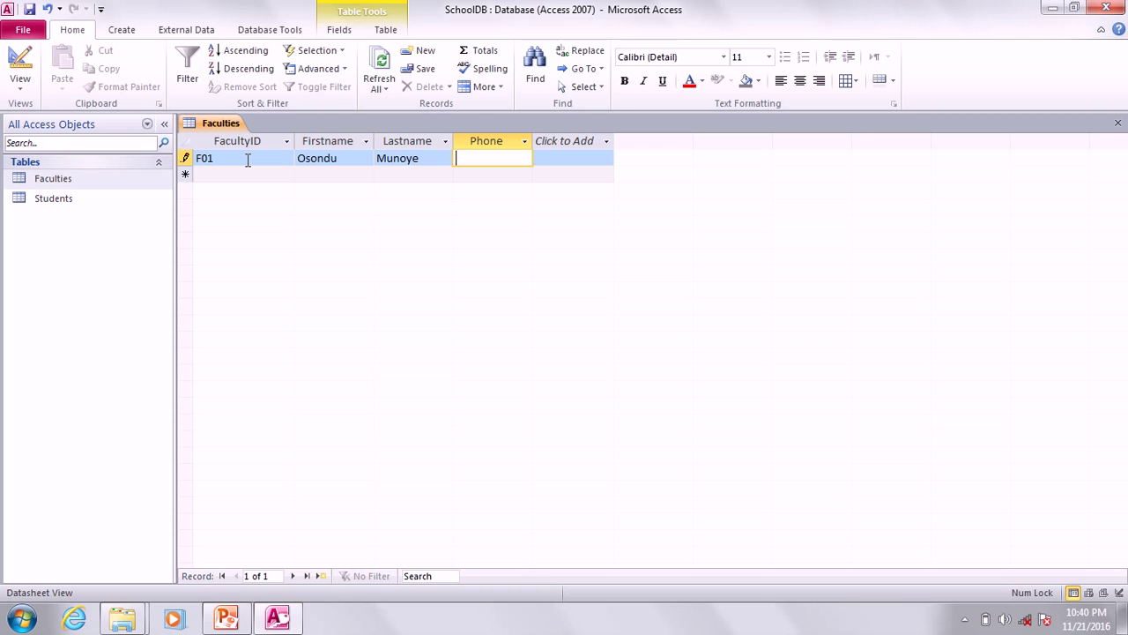
Add faculty record F02 with the faculty member's first name, last name and phone number.
{"action": "left_click", "coordinate": [226, 175]}
{"action": "type", "text": "f"}
{"action": "key", "text": "BackSpace"}
{"action": "key", "text": "Caps_Lock"}
{"action": "type", "text": "F"}
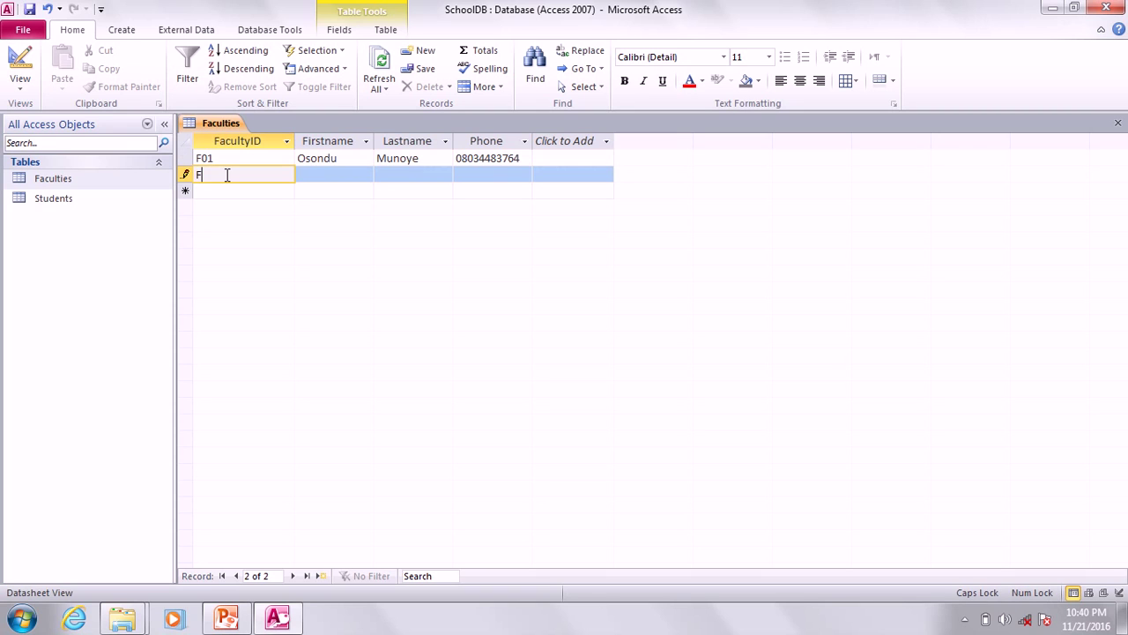
{"action": "type", "text": "02"}
{"action": "key", "text": "Tab"}
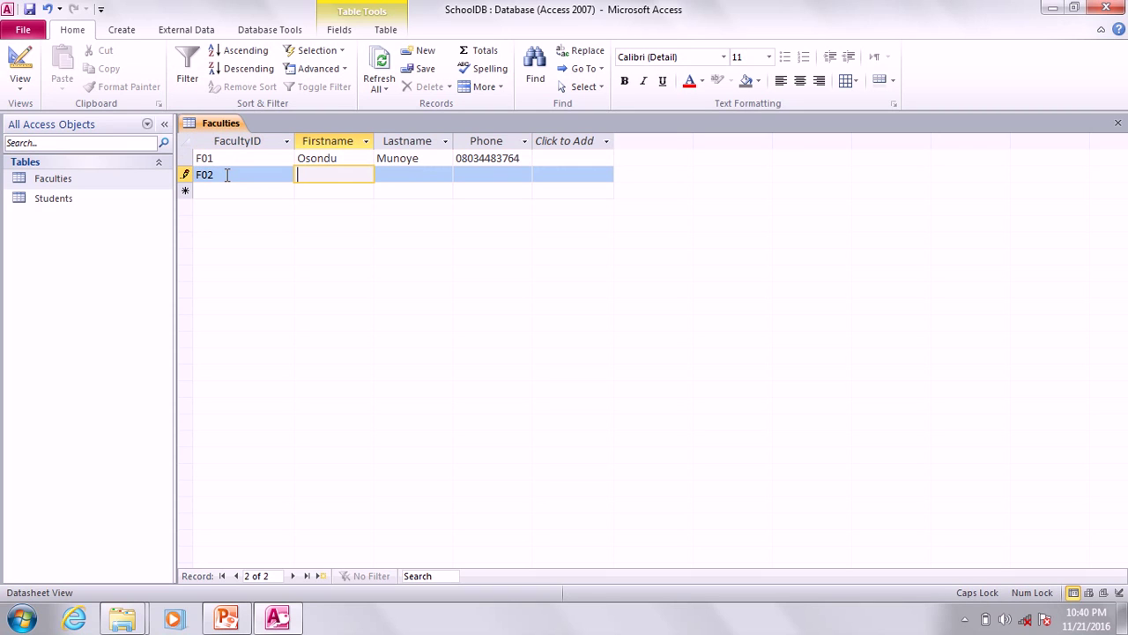
{"action": "type", "text": "fR"}
{"action": "key", "text": "BackSpace"}
{"action": "key", "text": "BackSpace"}
{"action": "key", "text": "Caps_Lock"}
{"action": "key", "text": "Tab"}
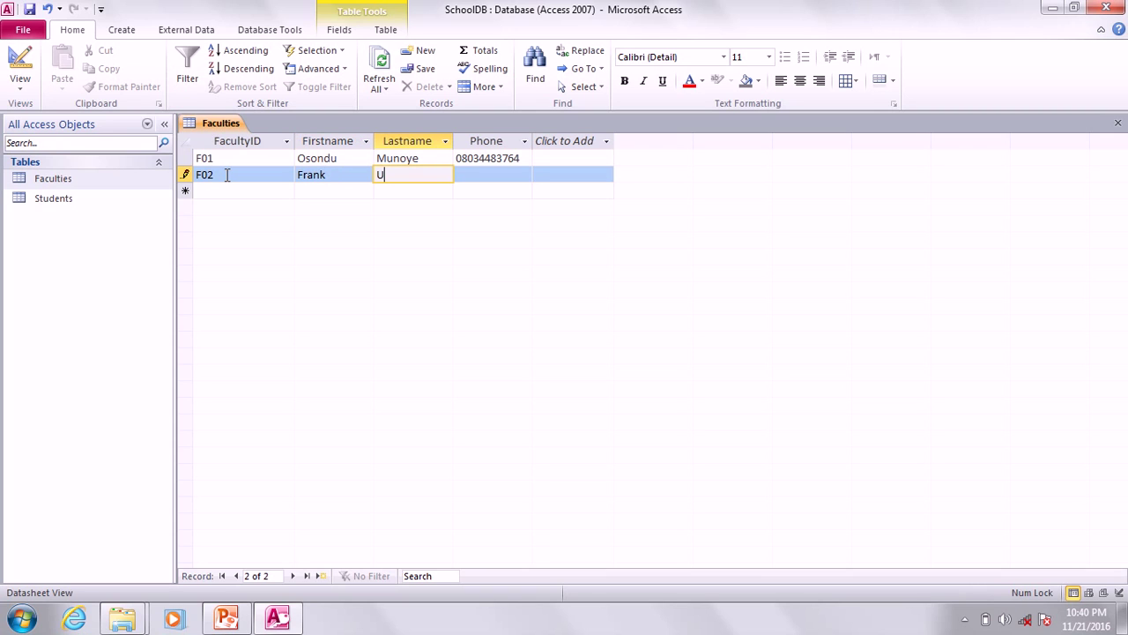
{"action": "key", "text": "Tab"}
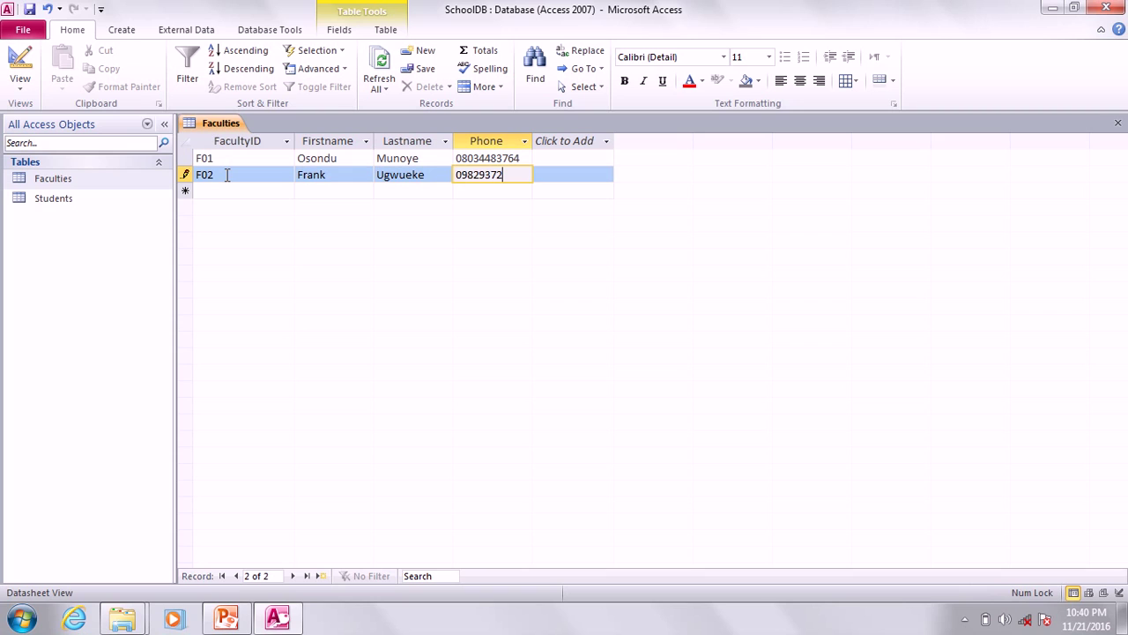
Enter faculty record F03, correcting the first name, then filling last name and phone number.
{"action": "left_click", "coordinate": [239, 190]}
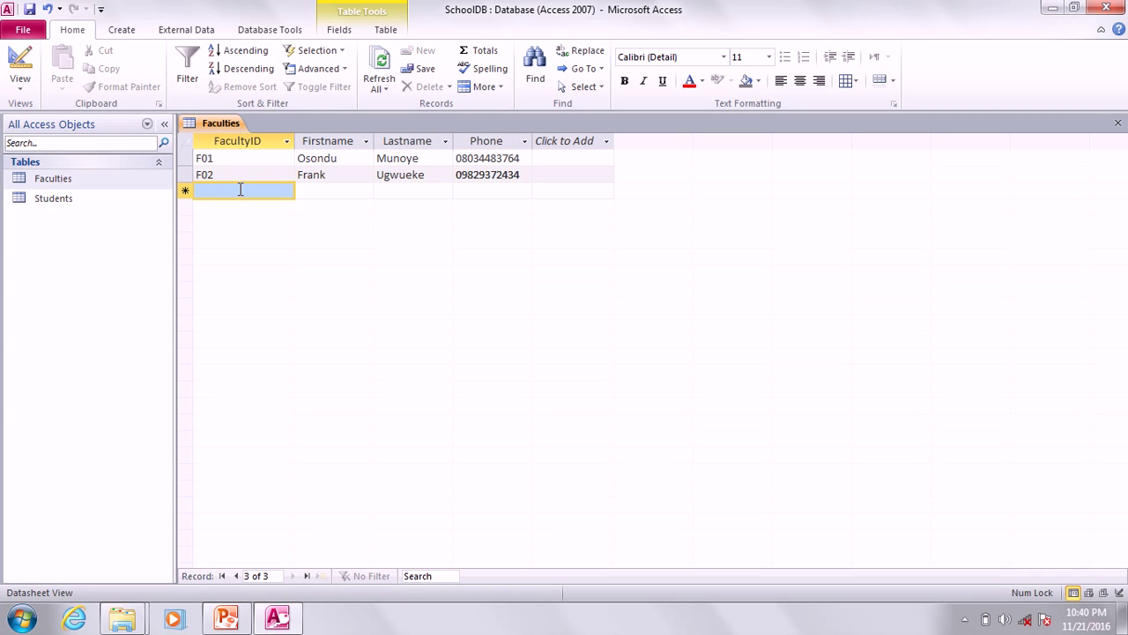
{"action": "type", "text": "f"}
{"action": "key", "text": "BackSpace"}
{"action": "key", "text": "Caps_Lock"}
{"action": "type", "text": "F"}
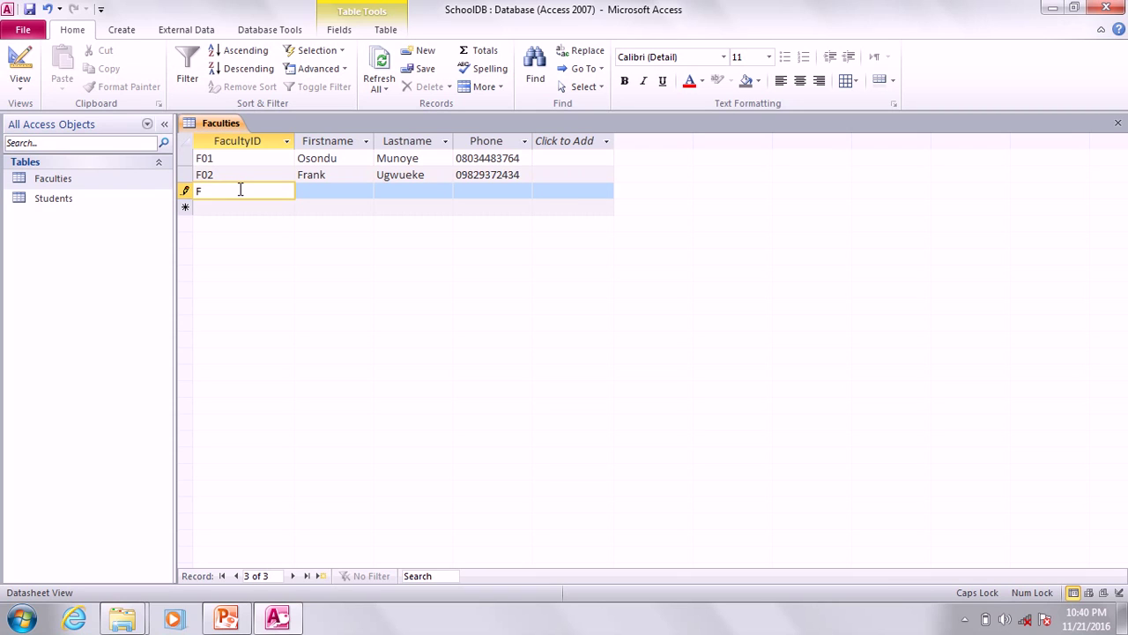
{"action": "type", "text": "03"}
{"action": "key", "text": "Tab"}
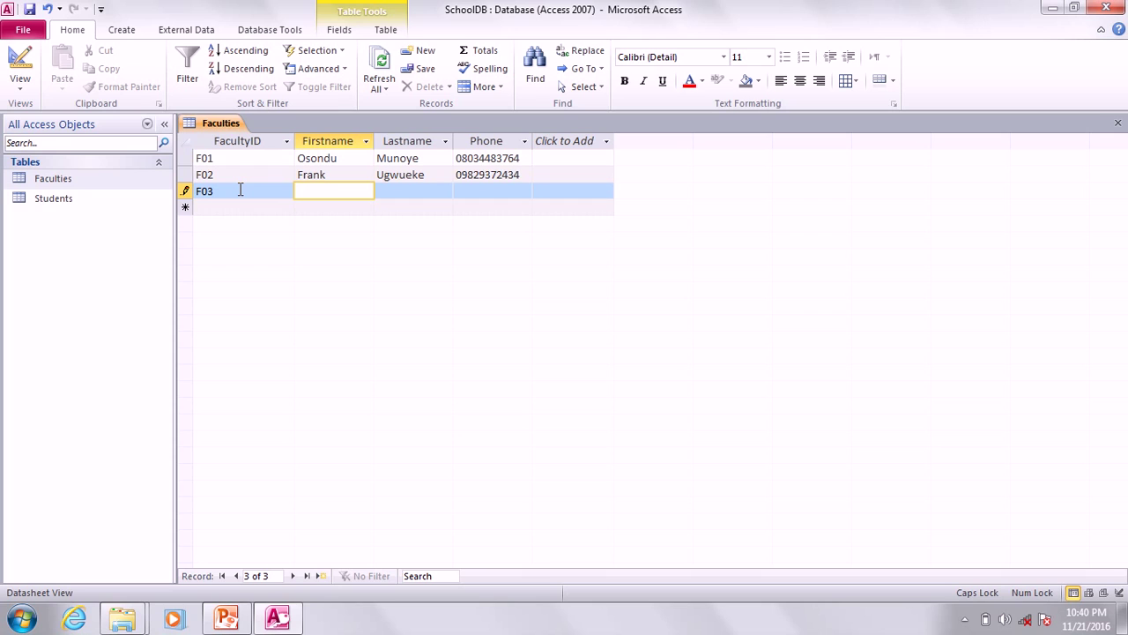
{"action": "type", "text": "O"}
{"action": "key", "text": "Caps_Lock"}
{"action": "type", "text": "thi"}
{"action": "key", "text": "BackSpace"}
{"action": "key", "text": "BackSpace"}
{"action": "key", "text": "BackSpace"}
{"action": "key", "text": "BackSpace"}
{"action": "key", "text": "Tab"}
{"action": "type", "text": "M"}
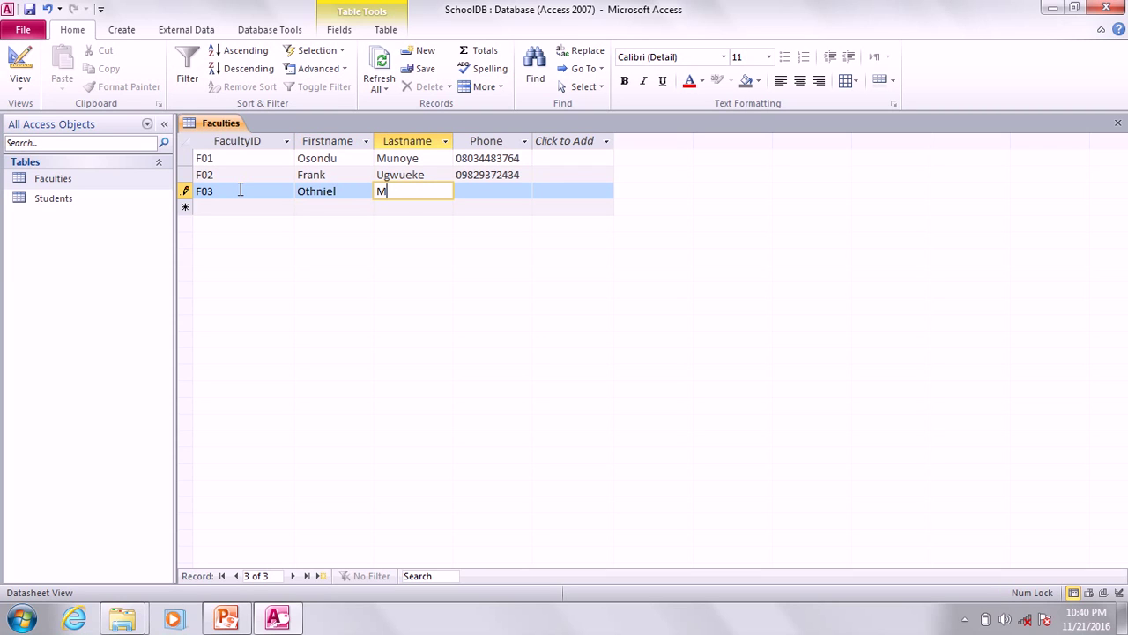
{"action": "double_click", "coordinate": [319, 190]}
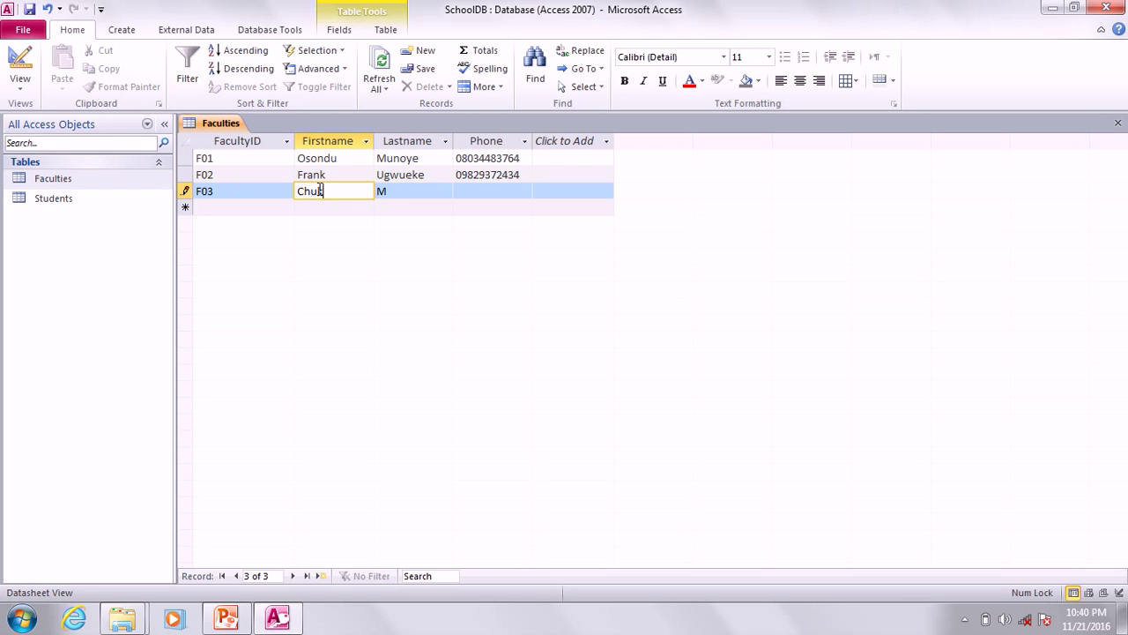
{"action": "key", "text": "Tab"}
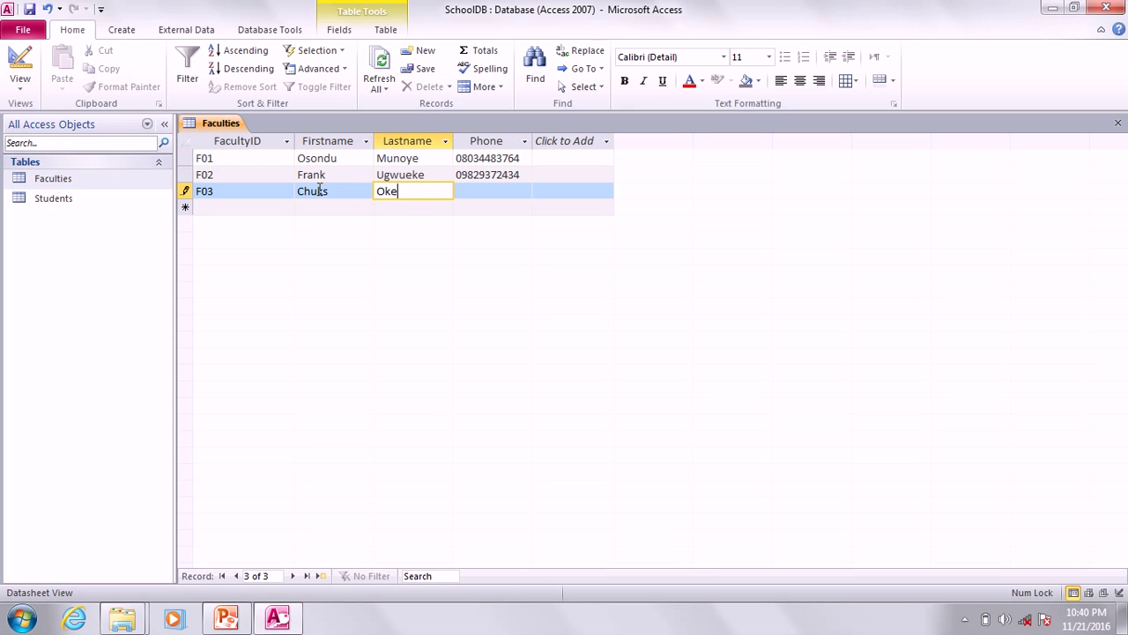
{"action": "key", "text": "Tab"}
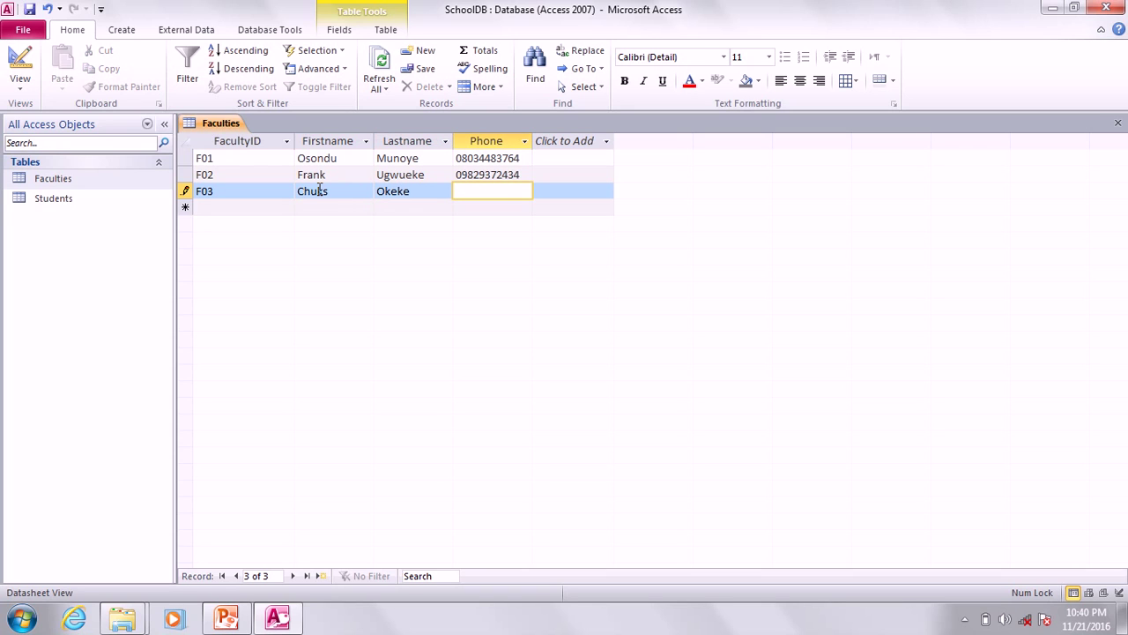
Save the F03 record and close the Faculties table.
{"action": "left_click", "coordinate": [32, 10]}
{"action": "right_click", "coordinate": [219, 125]}
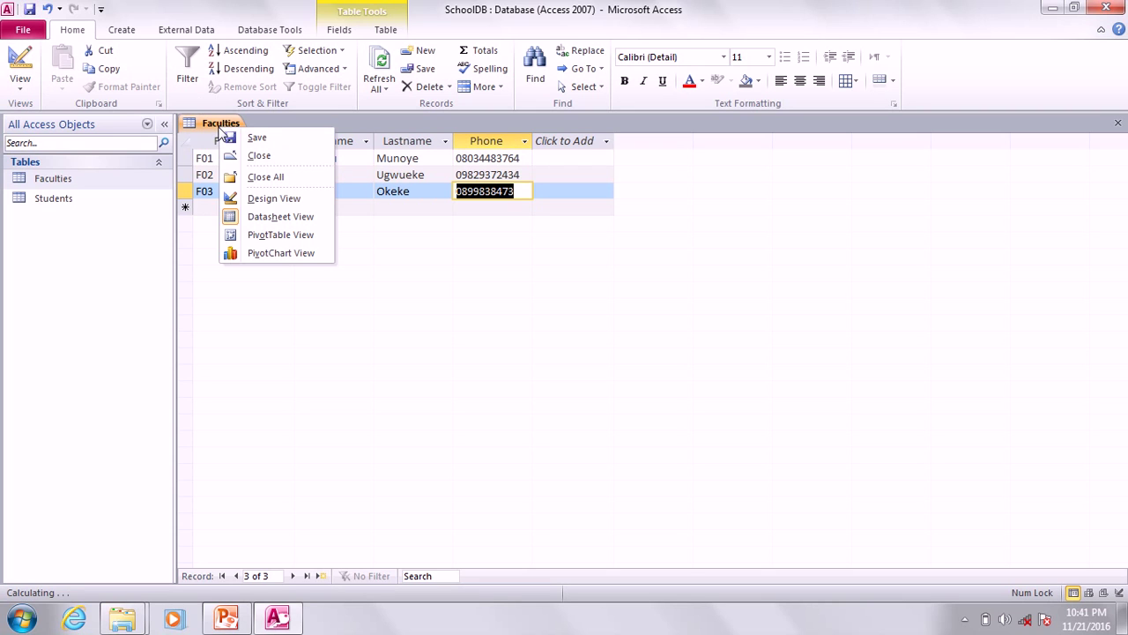
{"action": "left_click", "coordinate": [259, 155]}
Present the current PowerPoint slide with Shift+F5, end the show and return to SchoolDB.
{"action": "left_click", "coordinate": [225, 619]}
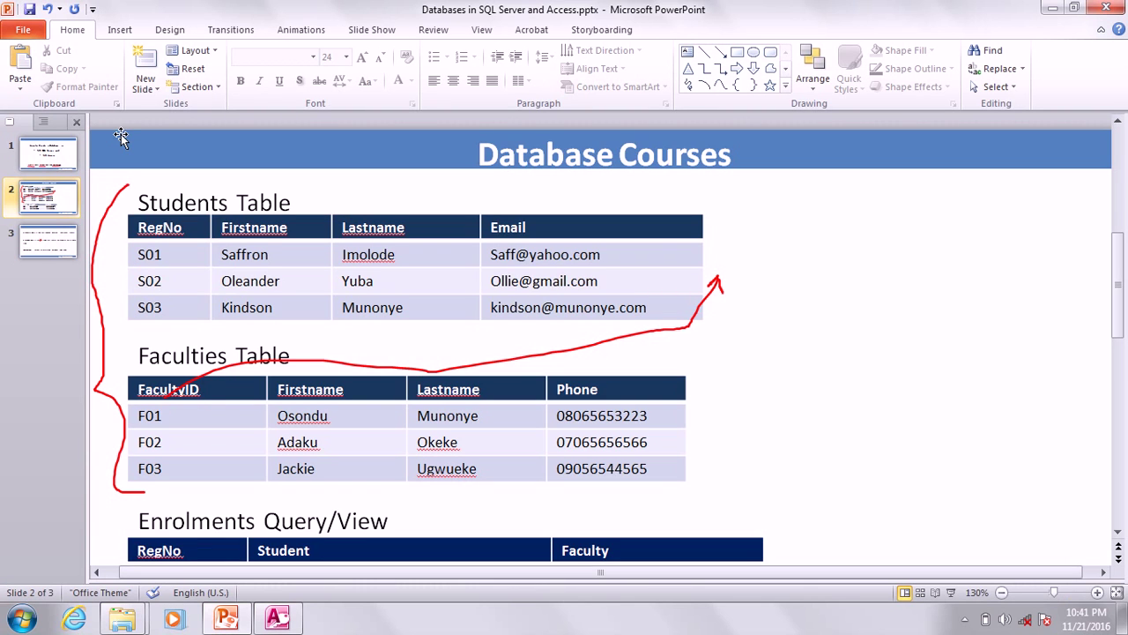
{"action": "key", "text": "shift+F5"}
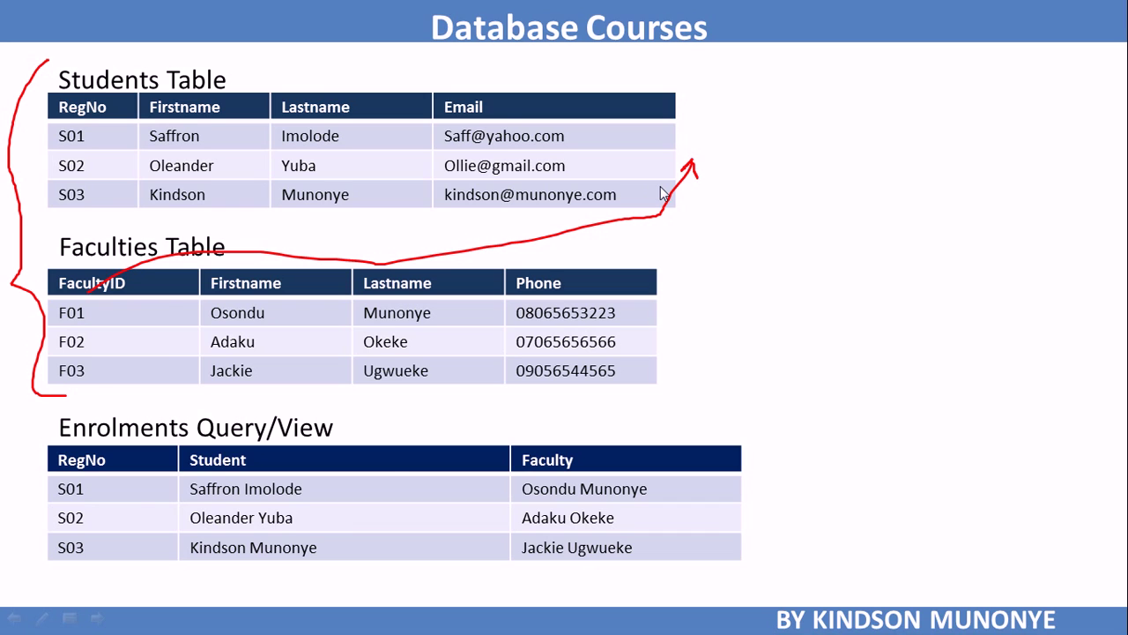
{"action": "key", "text": "Escape"}
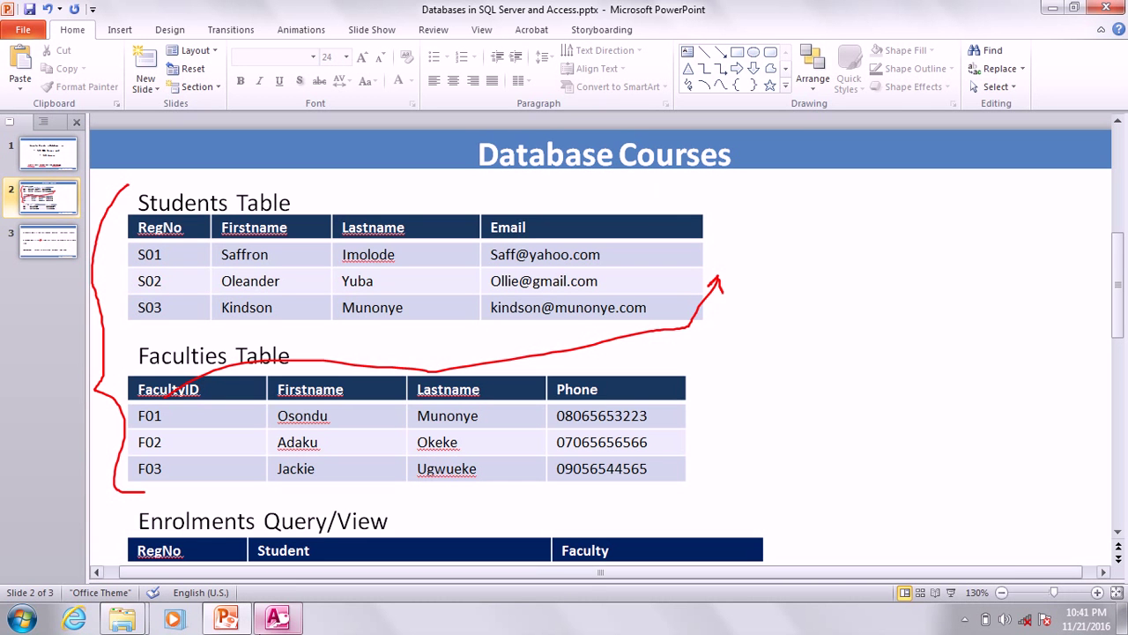
{"action": "left_click", "coordinate": [277, 617]}
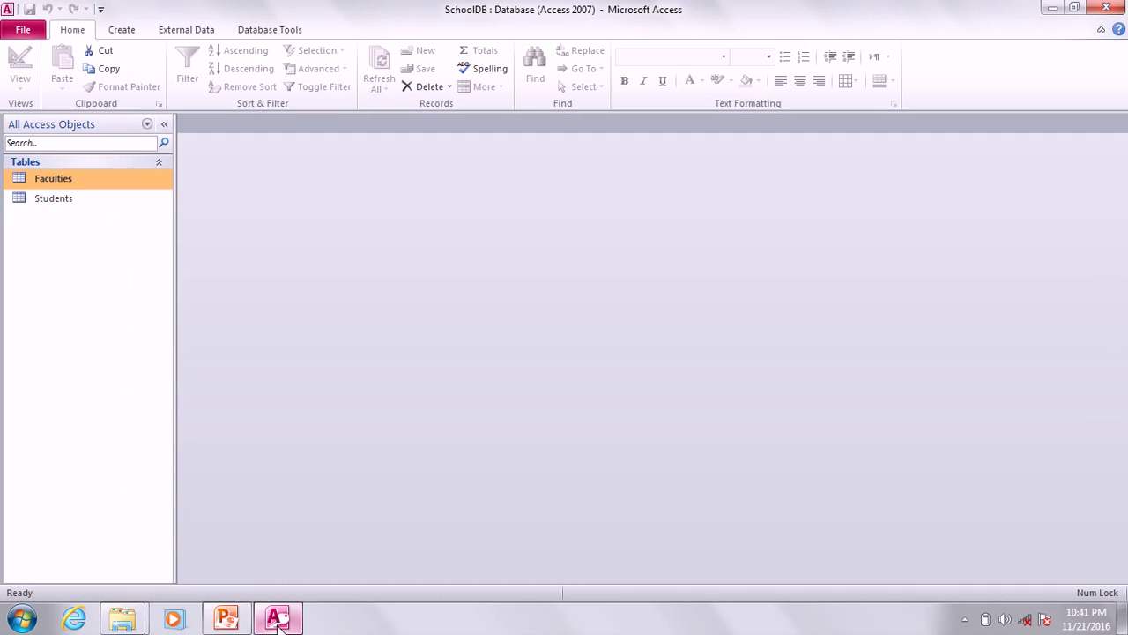
Add a FacultyID field of type Text below Email in the Students design, then close it.
{"action": "right_click", "coordinate": [71, 204]}
{"action": "left_click", "coordinate": [141, 227]}
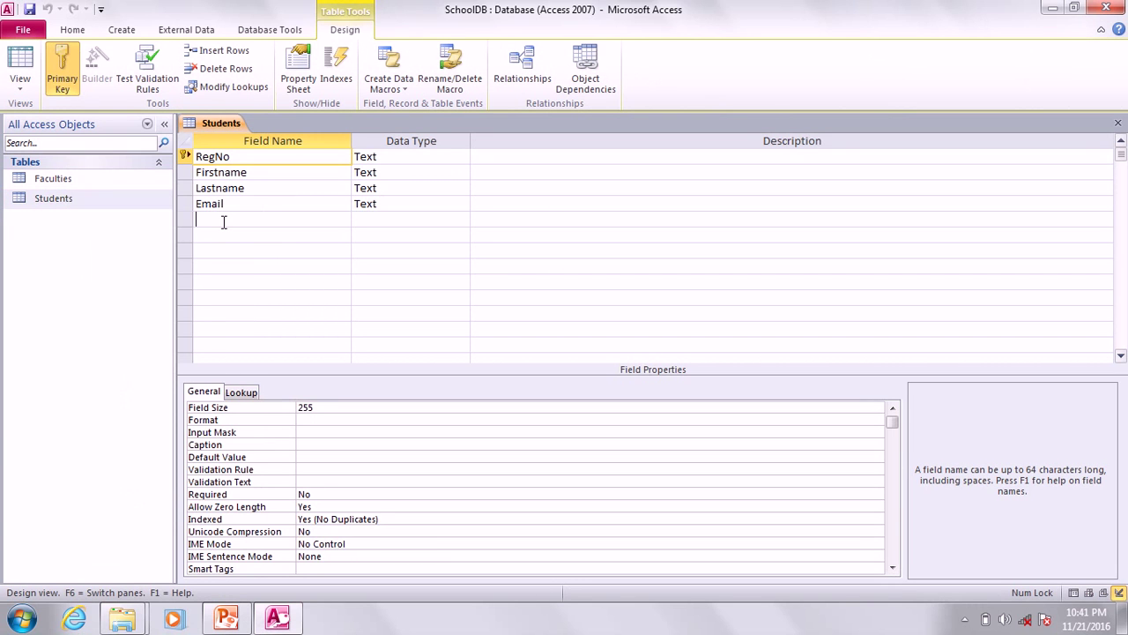
{"action": "left_click", "coordinate": [224, 222]}
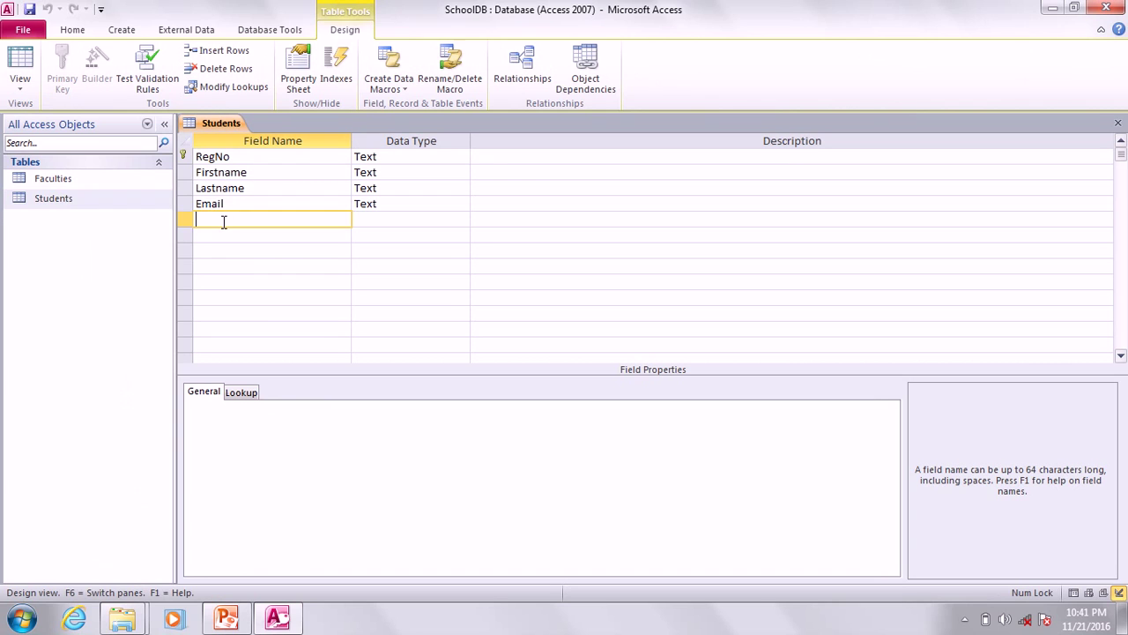
{"action": "type", "text": "FacultyID"}
{"action": "left_click", "coordinate": [376, 222]}
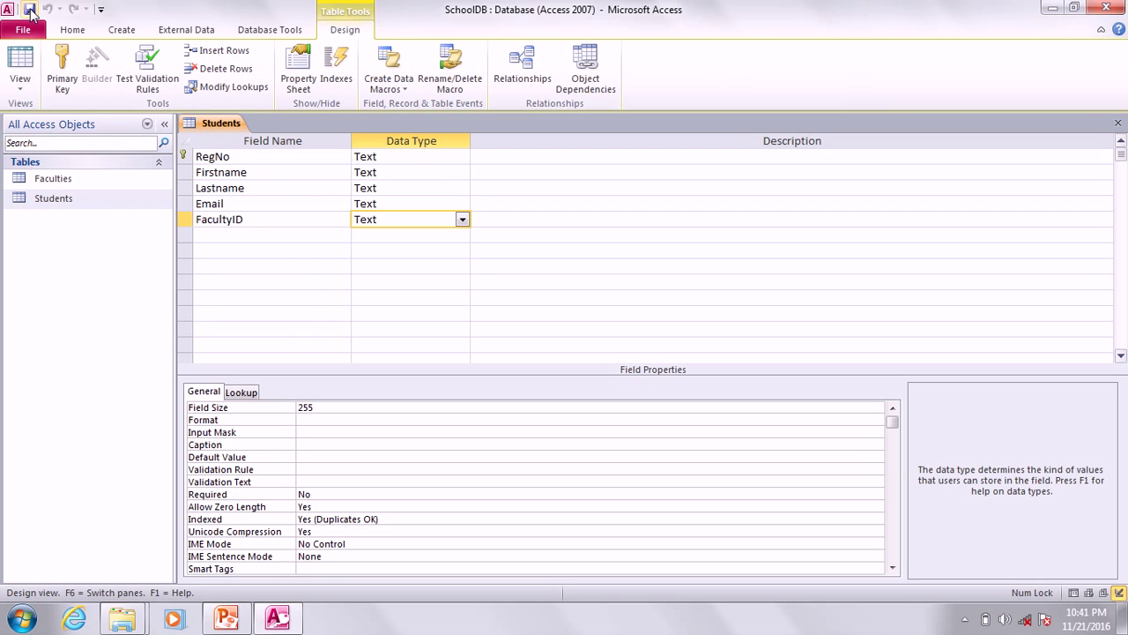
{"action": "right_click", "coordinate": [225, 123]}
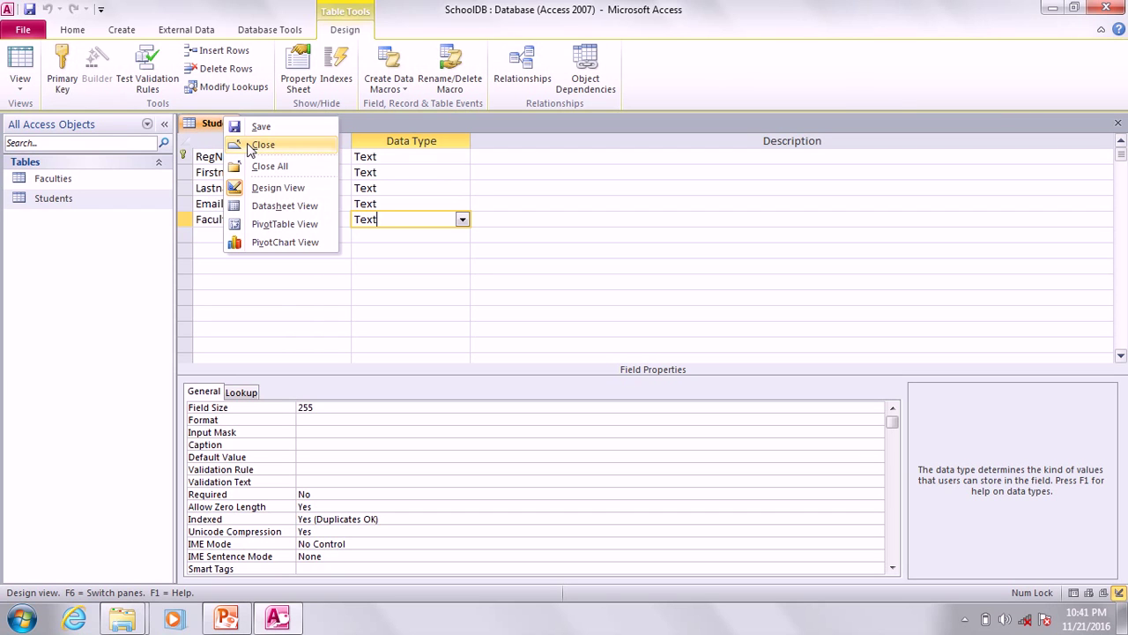
{"action": "left_click", "coordinate": [251, 147]}
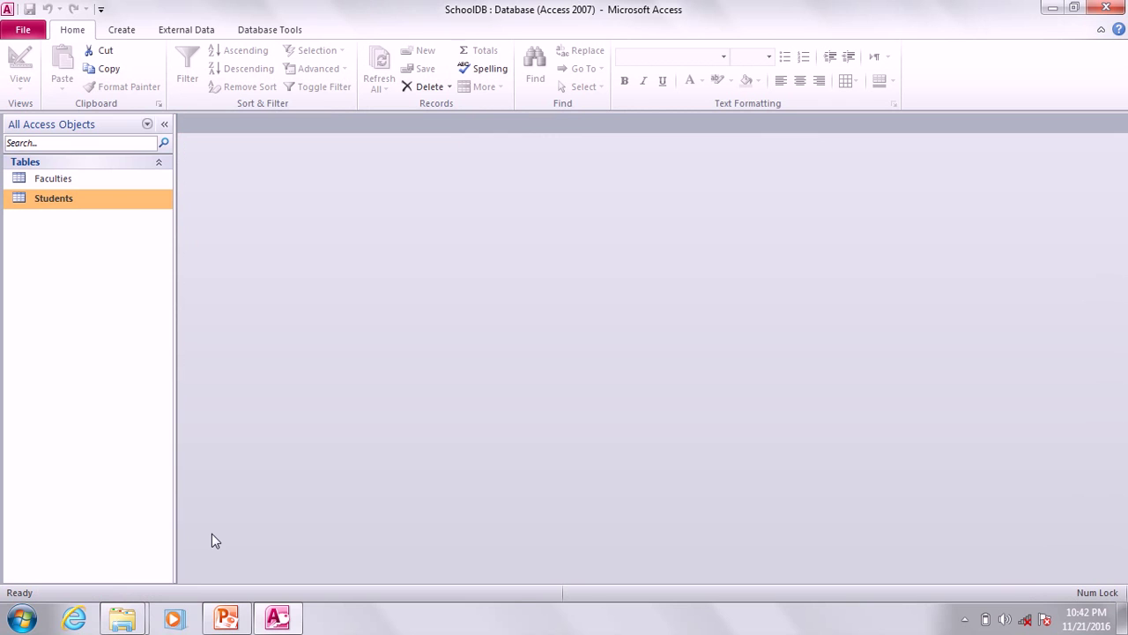
{"action": "left_click", "coordinate": [278, 620]}
Show the primary key, foreign key and relationship definitions slide, then return to Access.
{"action": "left_click", "coordinate": [42, 243]}
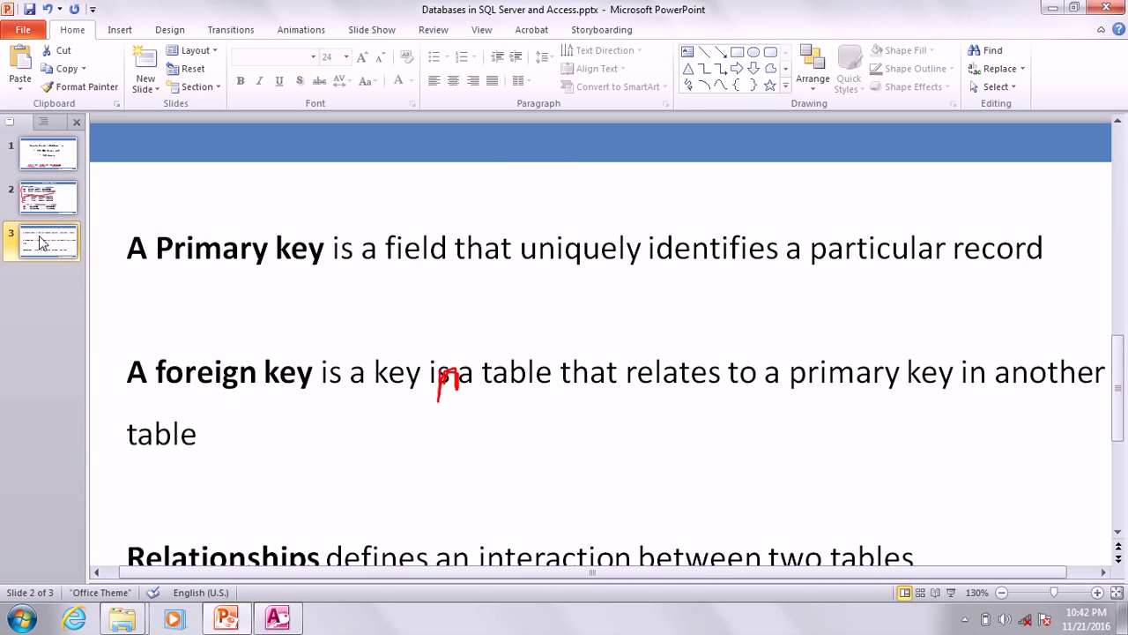
{"action": "key", "text": "F5"}
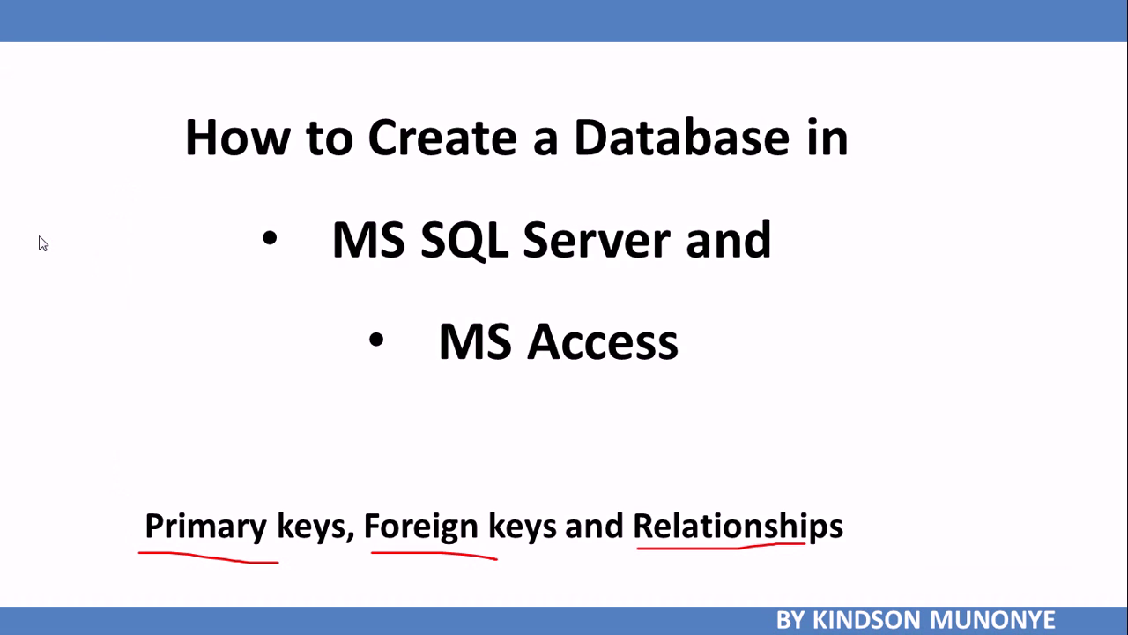
{"action": "key", "text": "Right"}
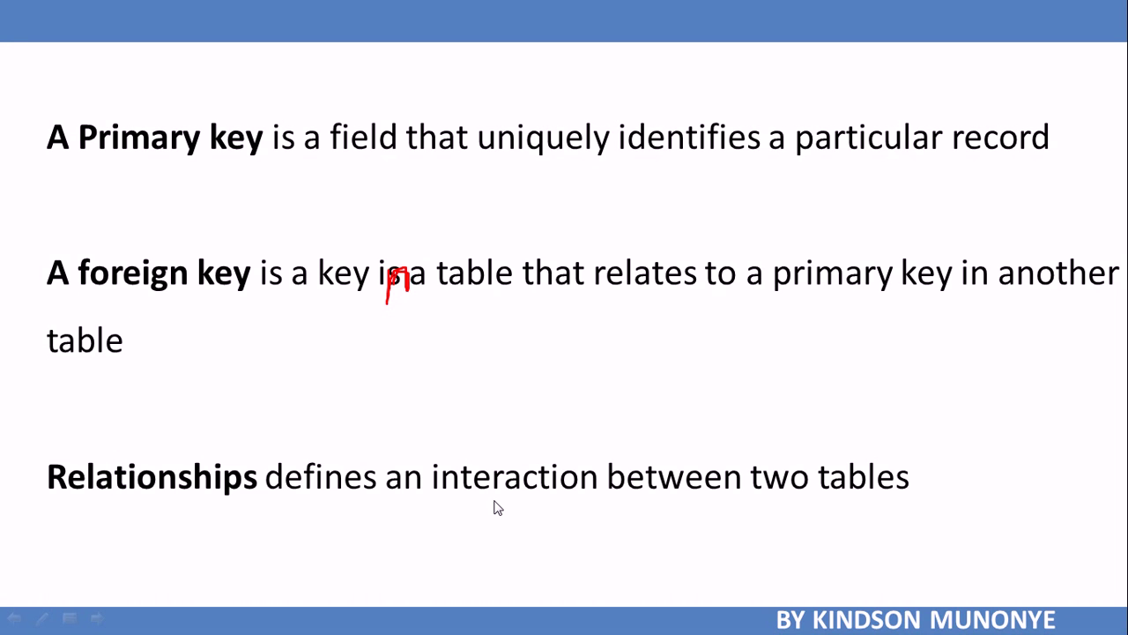
{"action": "key", "text": "Escape"}
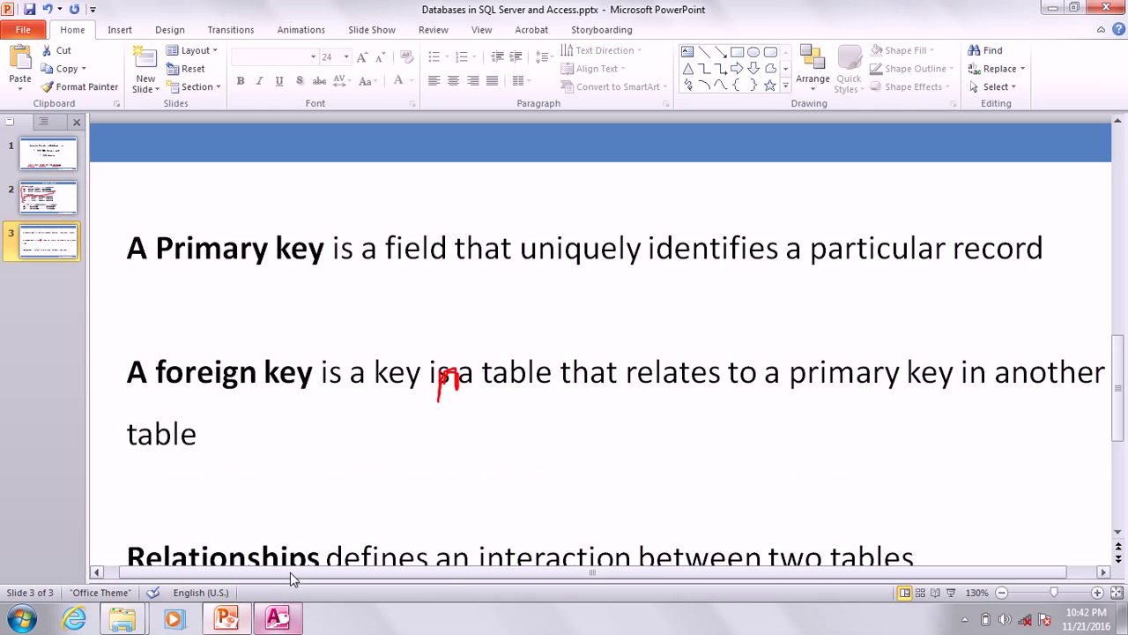
{"action": "left_click", "coordinate": [281, 615]}
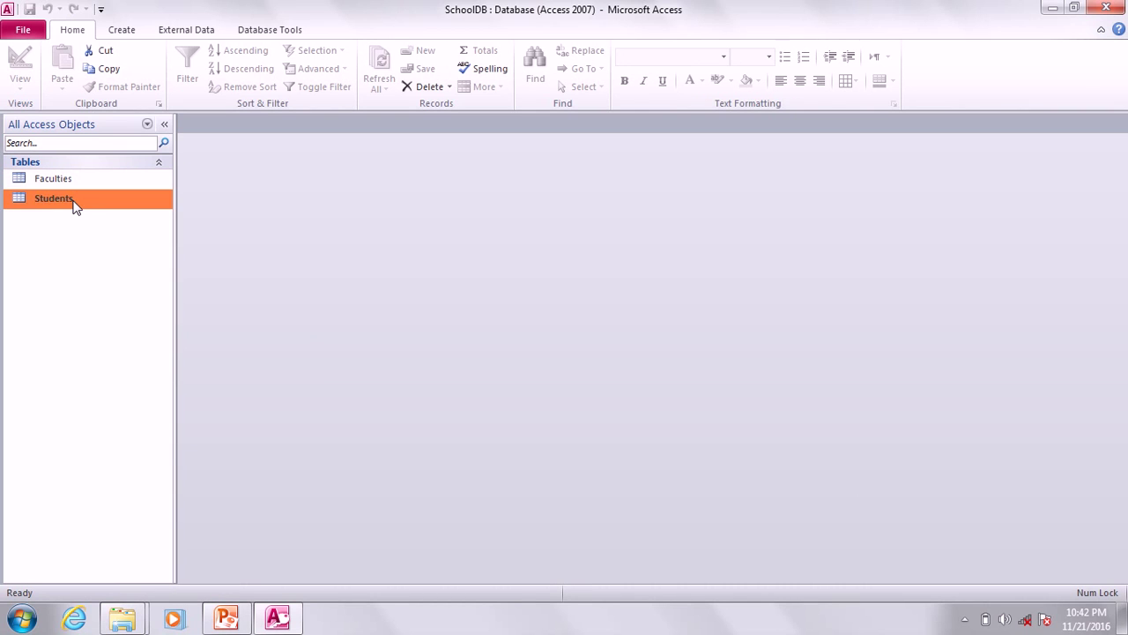
Open the Students datasheet and enter FacultyIDs F01, F02 and F03 for students S01–S03.
{"action": "right_click", "coordinate": [75, 206]}
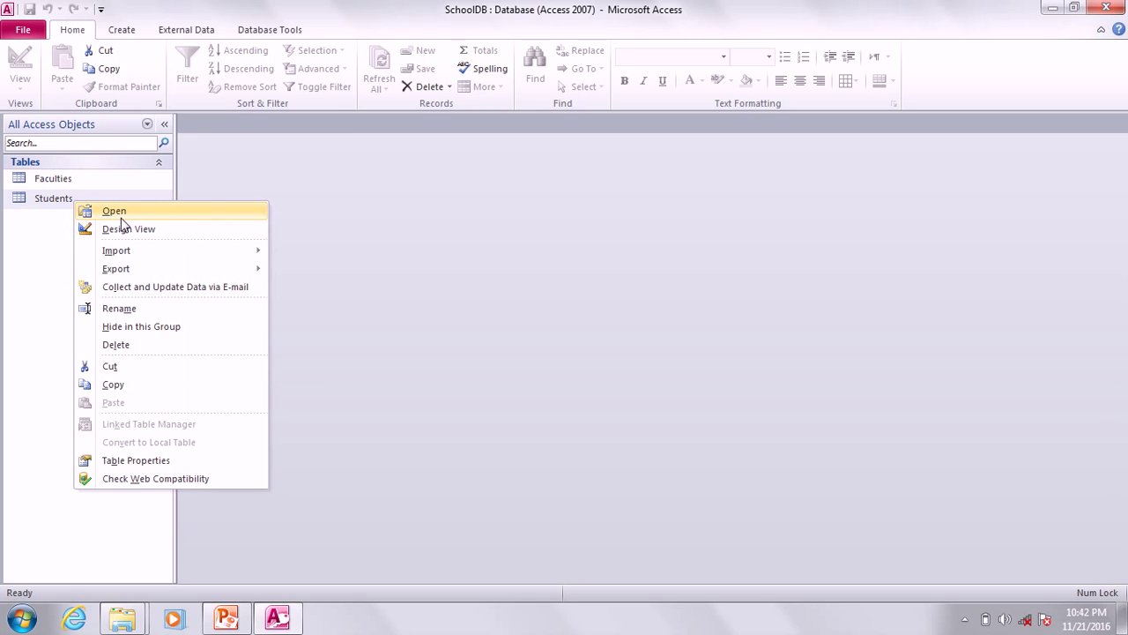
{"action": "left_click", "coordinate": [121, 216]}
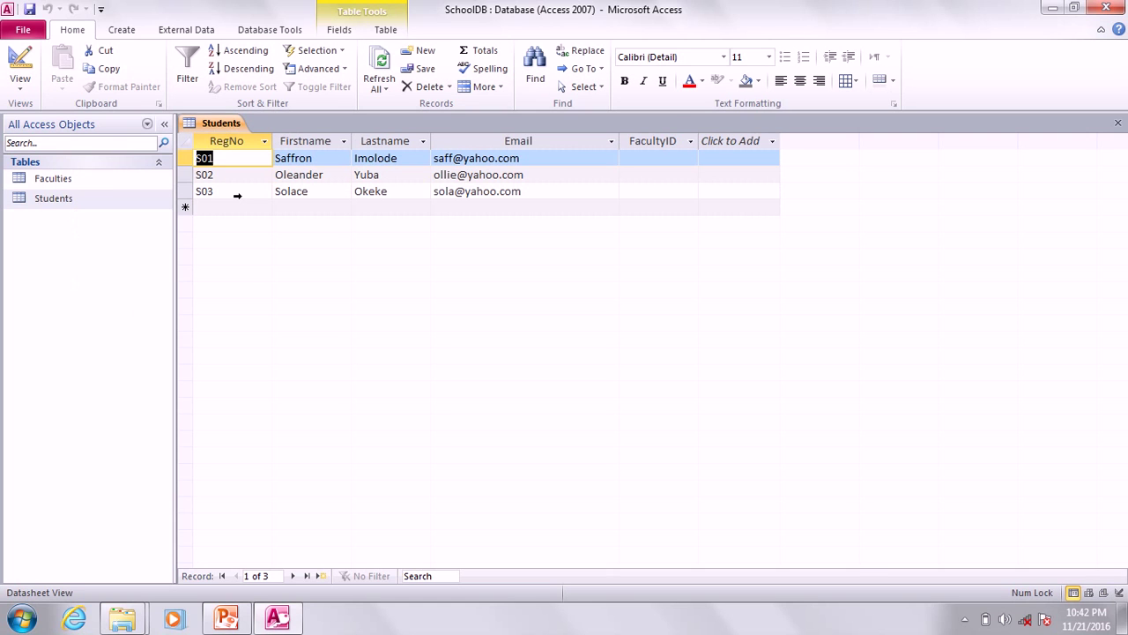
{"action": "left_click", "coordinate": [655, 158]}
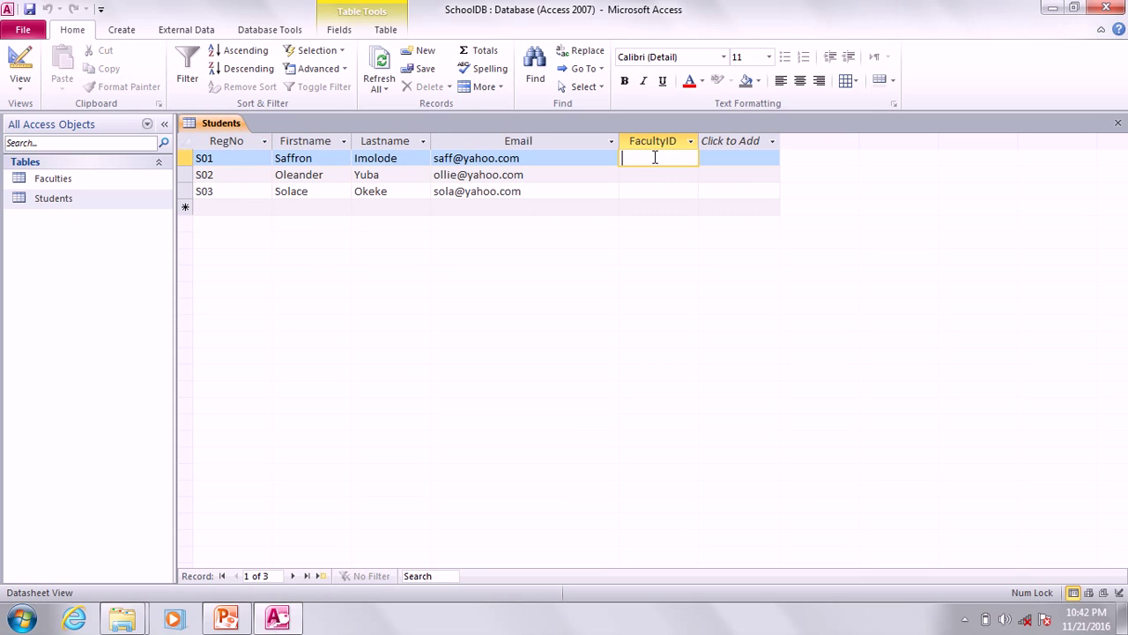
{"action": "key", "text": "Caps_Lock"}
{"action": "type", "text": "F01"}
{"action": "key", "text": "Return"}
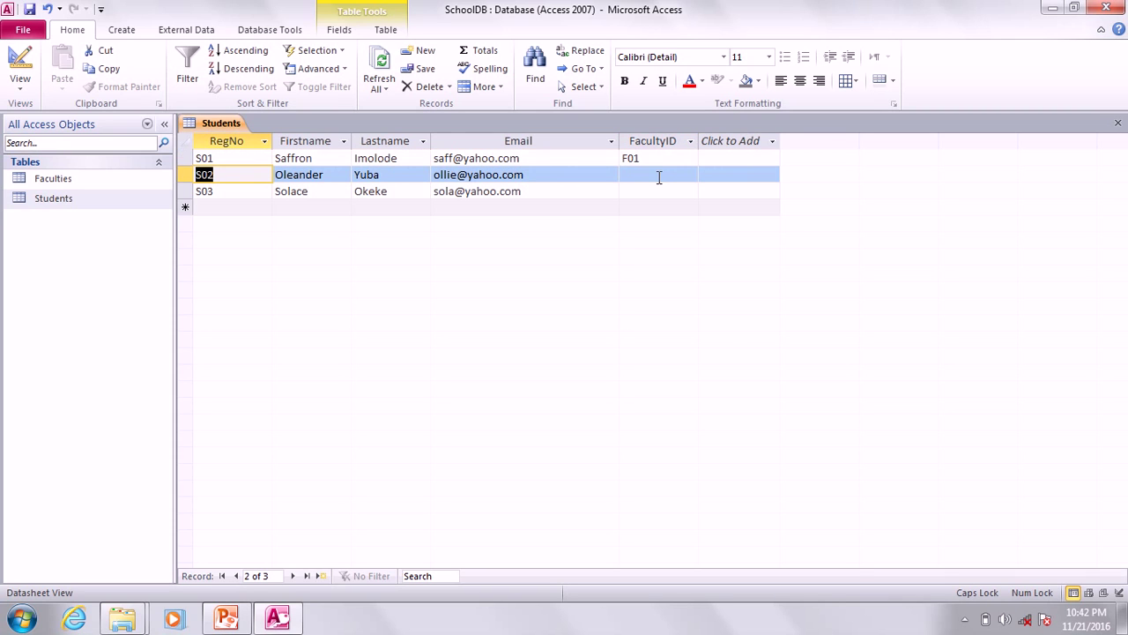
{"action": "left_click", "coordinate": [658, 177]}
{"action": "type", "text": "F02"}
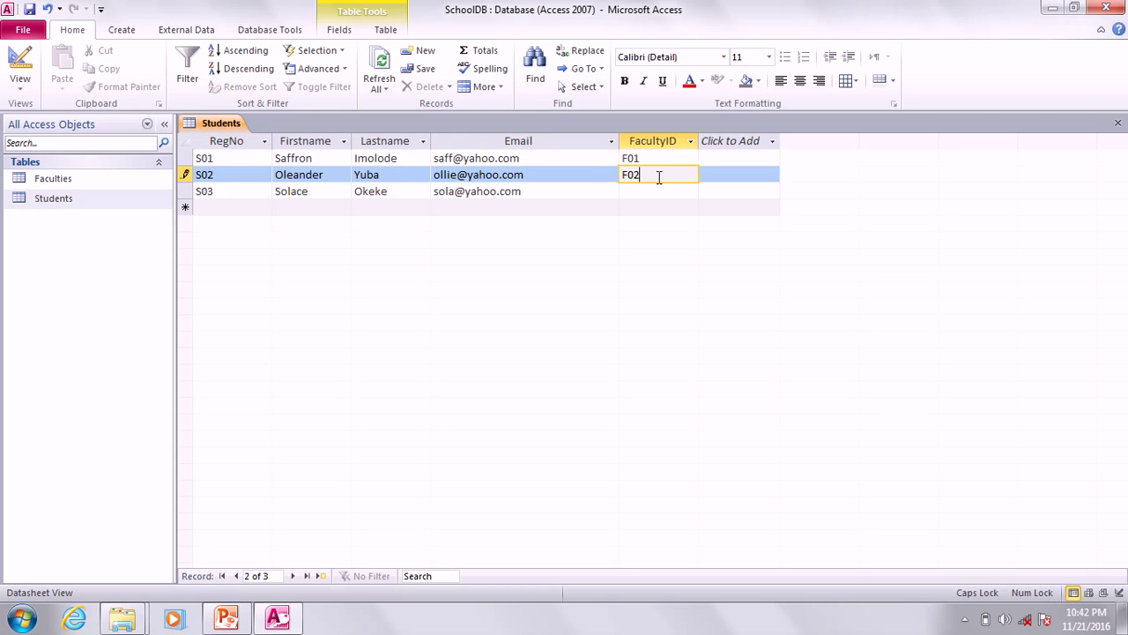
{"action": "key", "text": "Down"}
{"action": "type", "text": "F"}
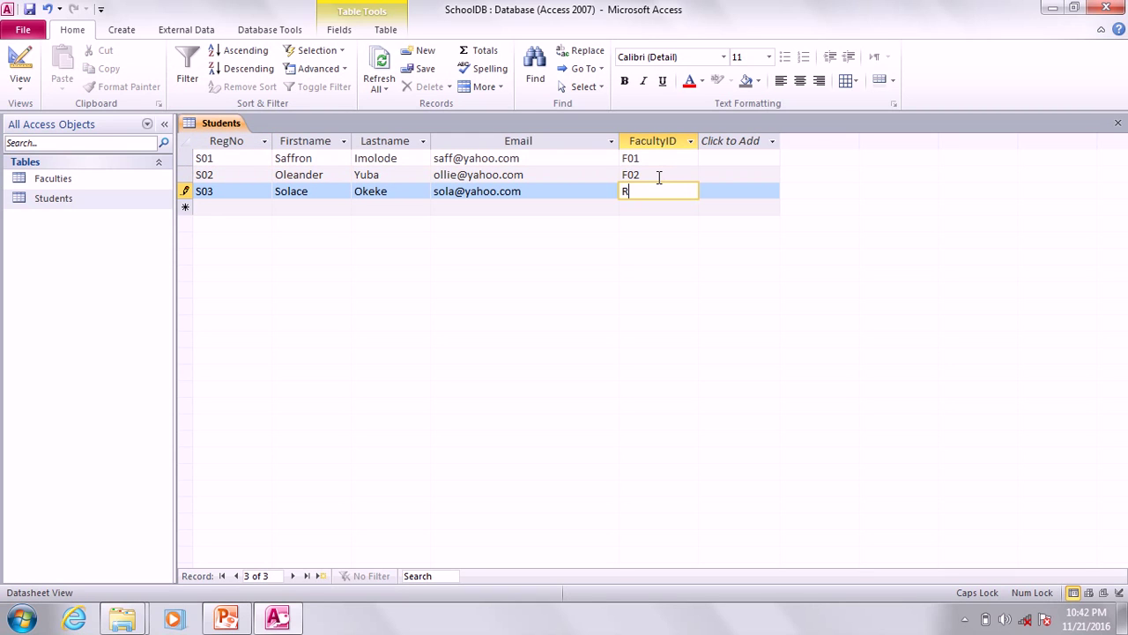
{"action": "type", "text": "03"}
{"action": "left_click", "coordinate": [566, 205]}
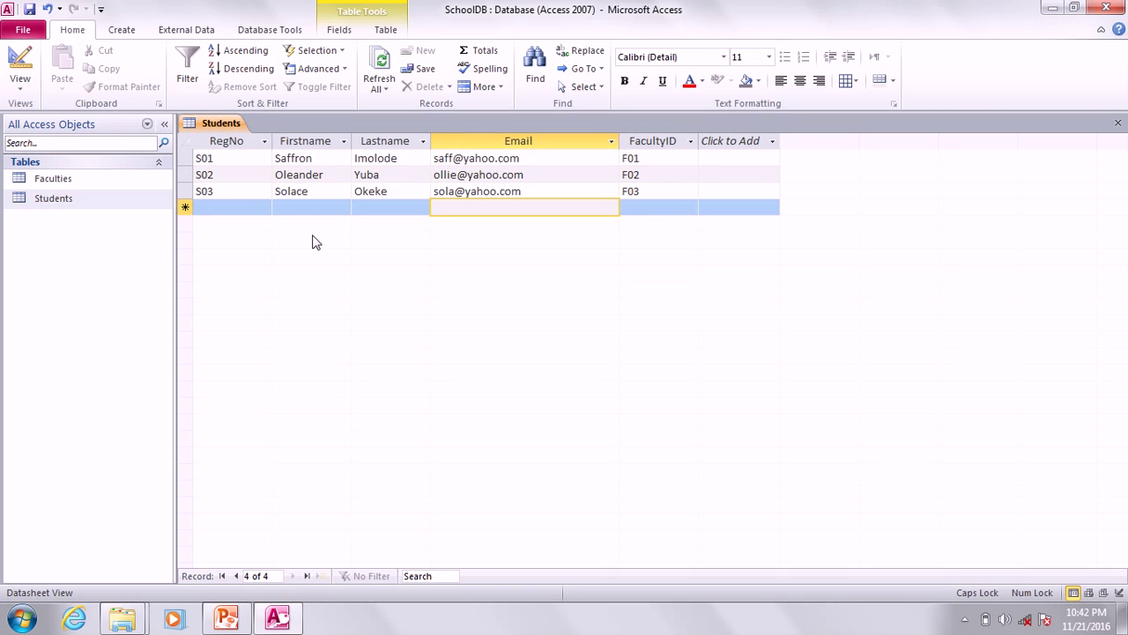
Close the Students table and minimize Access to reveal the presentation.
{"action": "right_click", "coordinate": [225, 131]}
{"action": "left_click", "coordinate": [264, 156]}
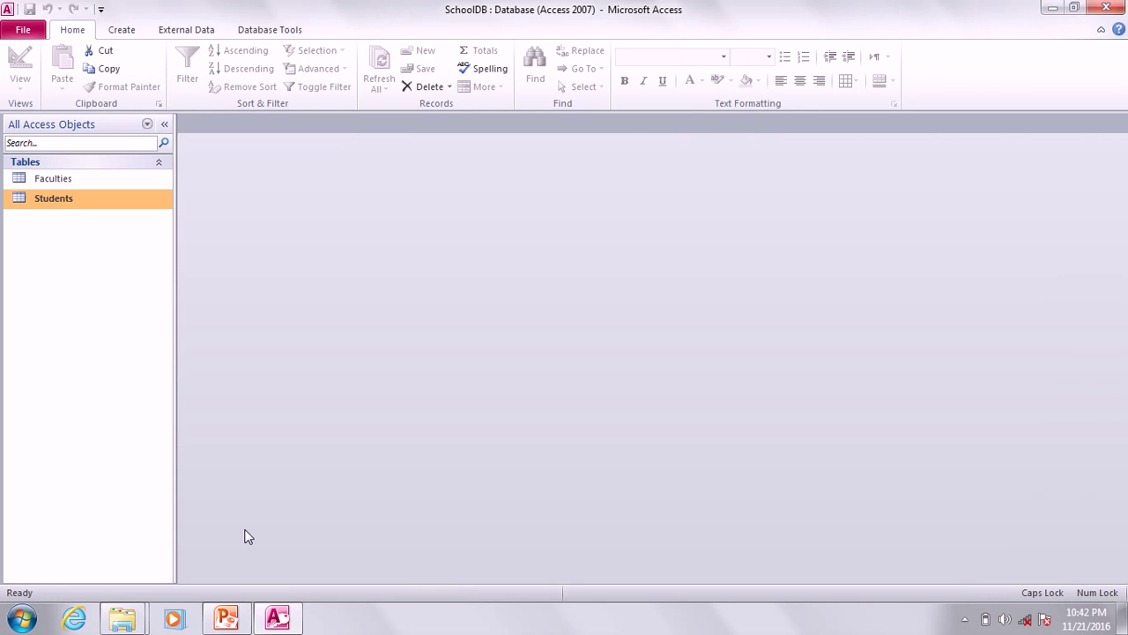
{"action": "left_click", "coordinate": [274, 619]}
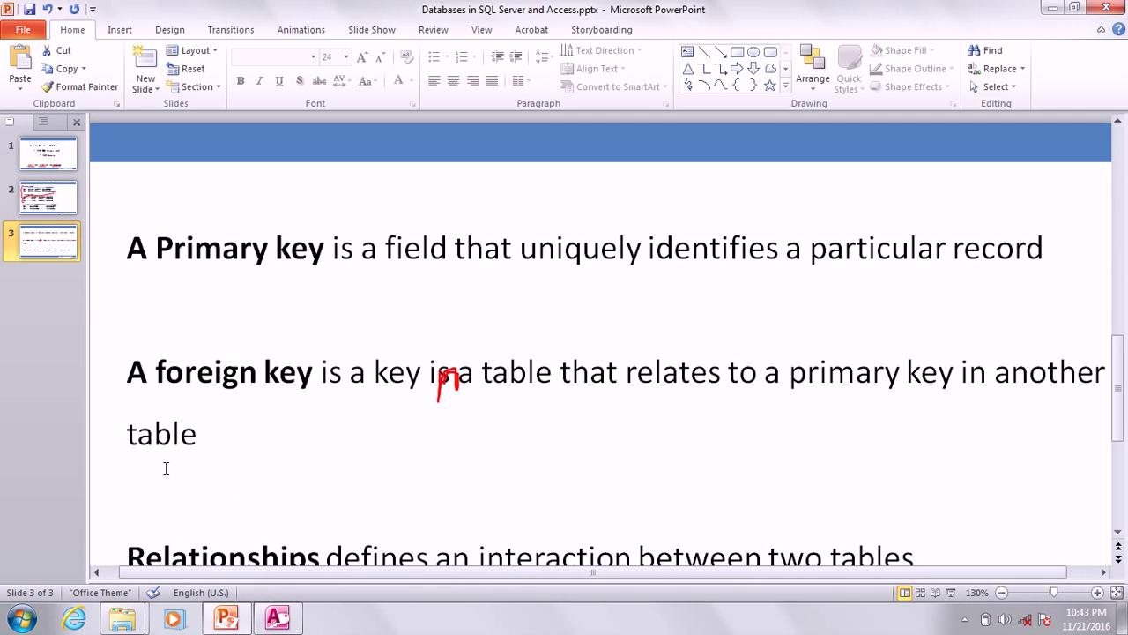
Review the Database Courses and key-definitions slides in a slide show, then switch back to Access.
{"action": "left_click", "coordinate": [48, 204]}
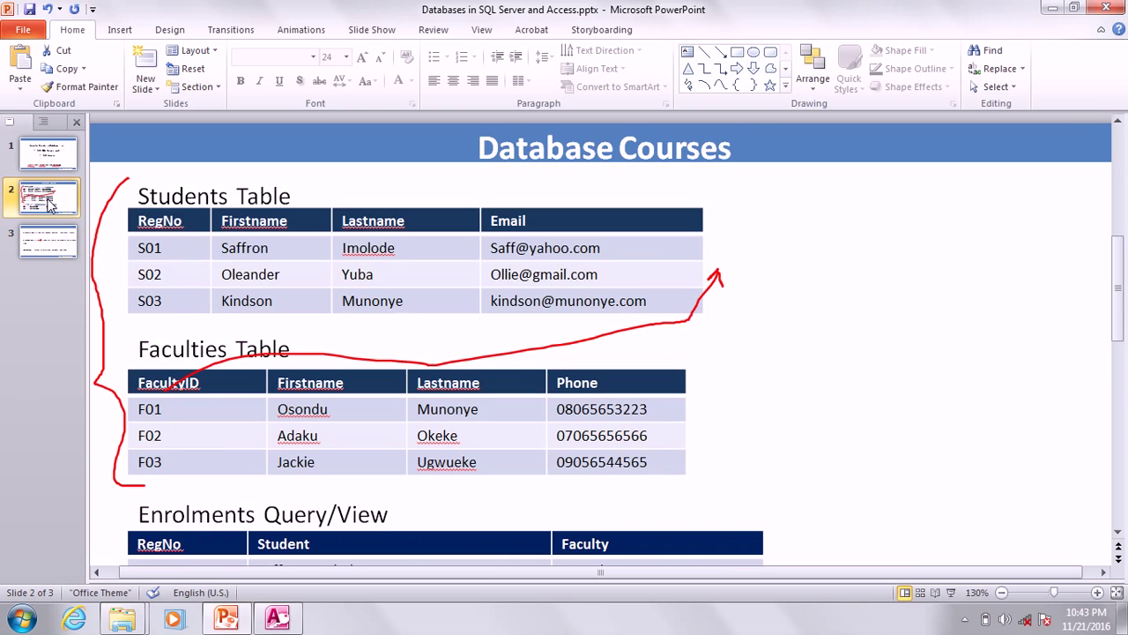
{"action": "key", "text": "F5"}
{"action": "left_click", "coordinate": [51, 205]}
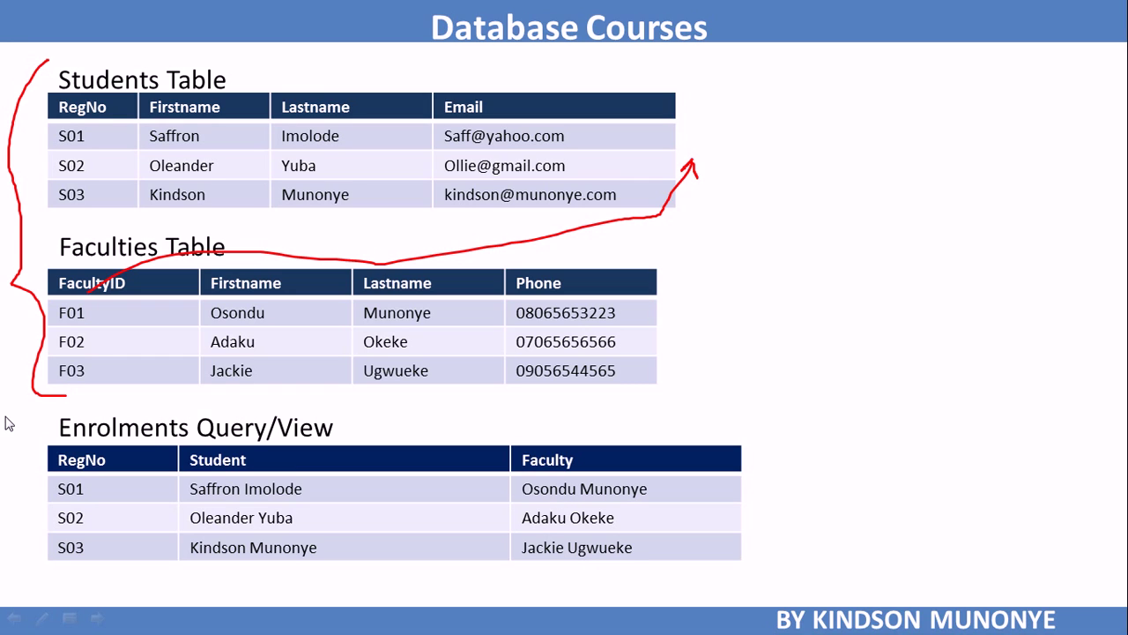
{"action": "key", "text": "Left"}
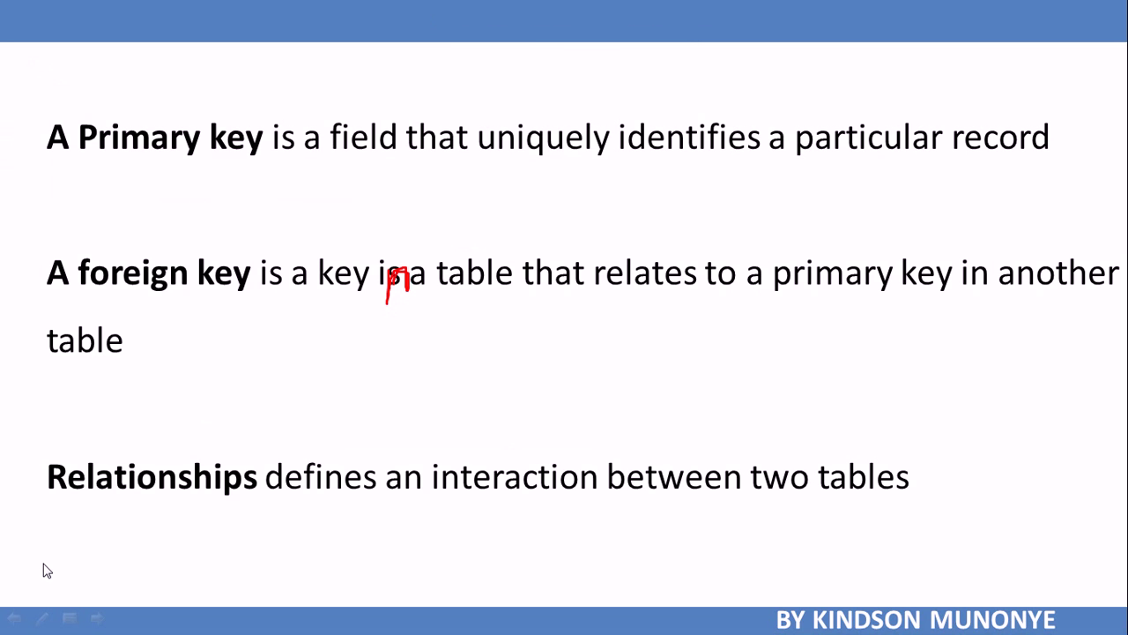
{"action": "key", "text": "Right"}
{"action": "key", "text": "Right"}
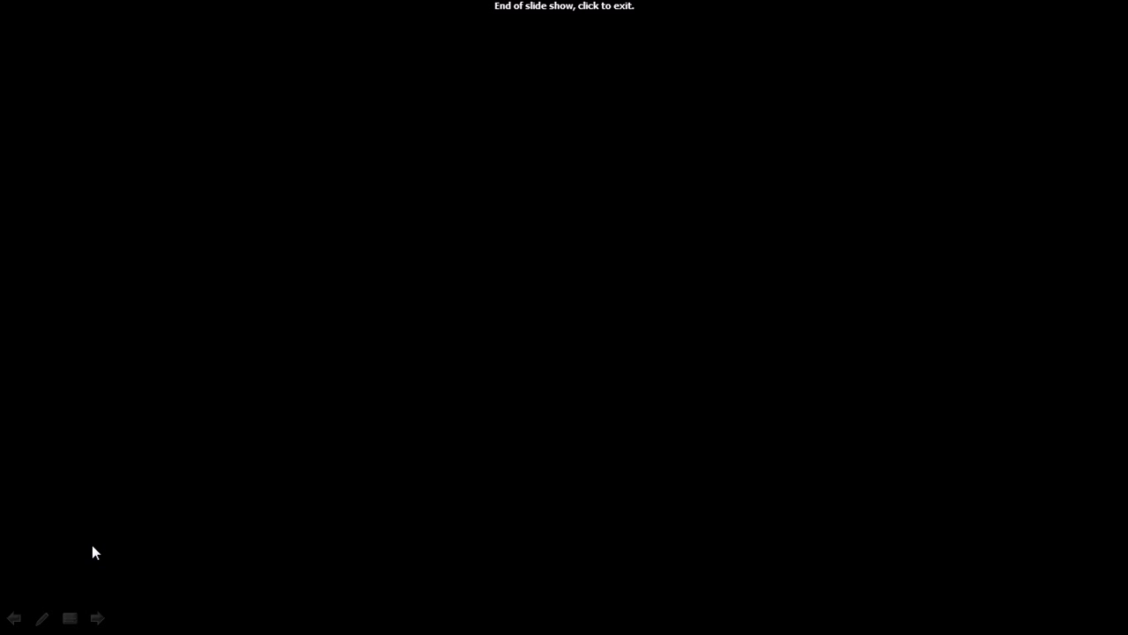
{"action": "key", "text": "Left"}
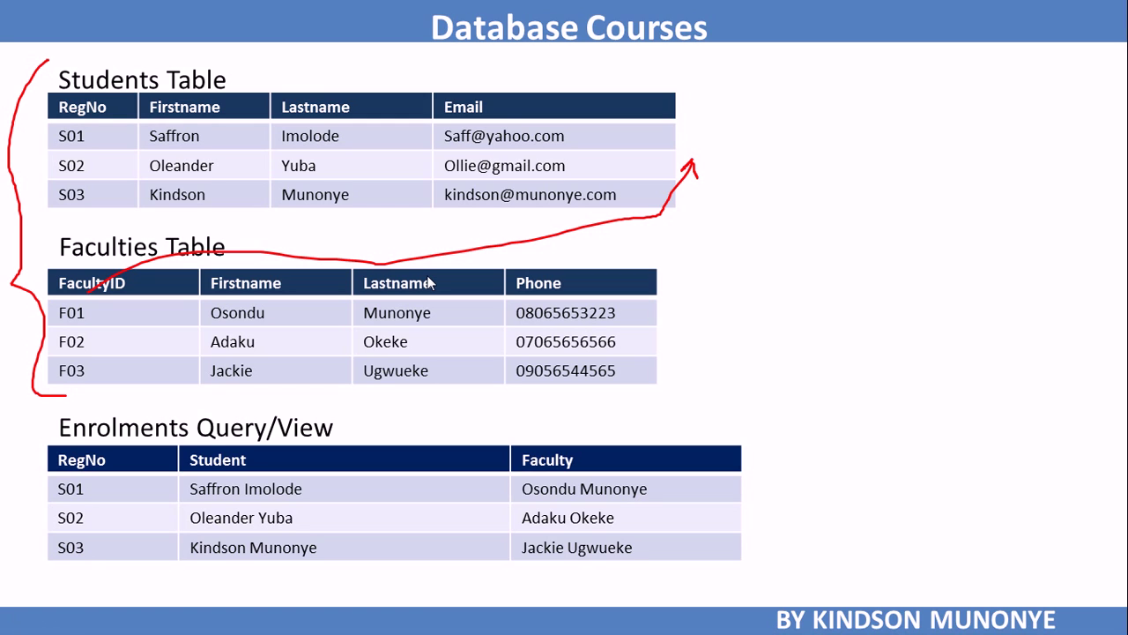
{"action": "key", "text": "Escape"}
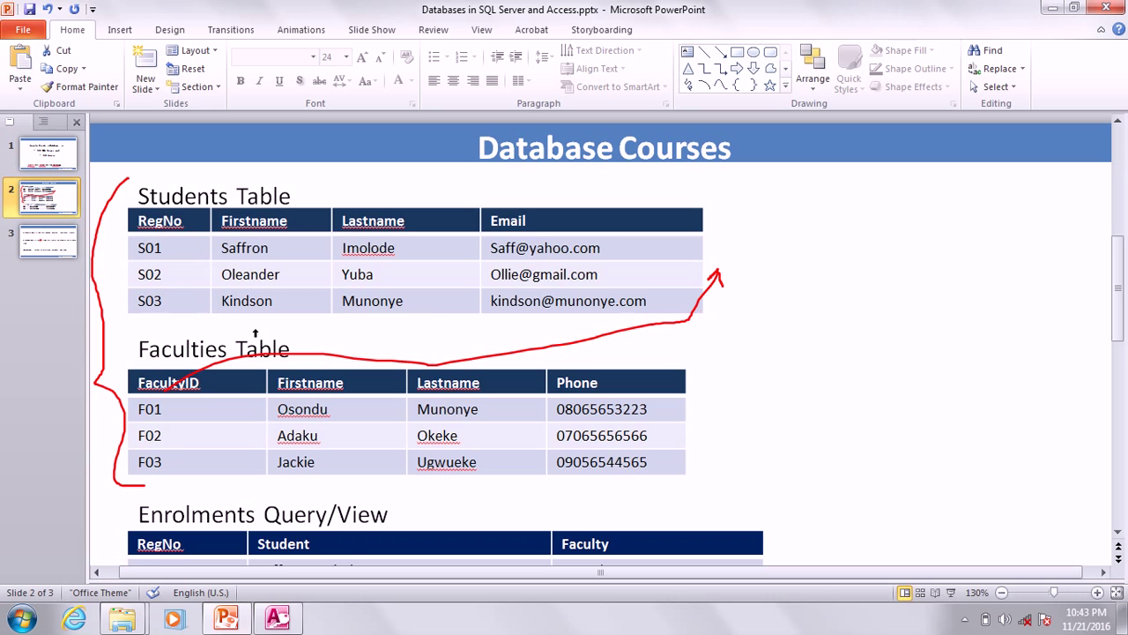
{"action": "left_click", "coordinate": [275, 619]}
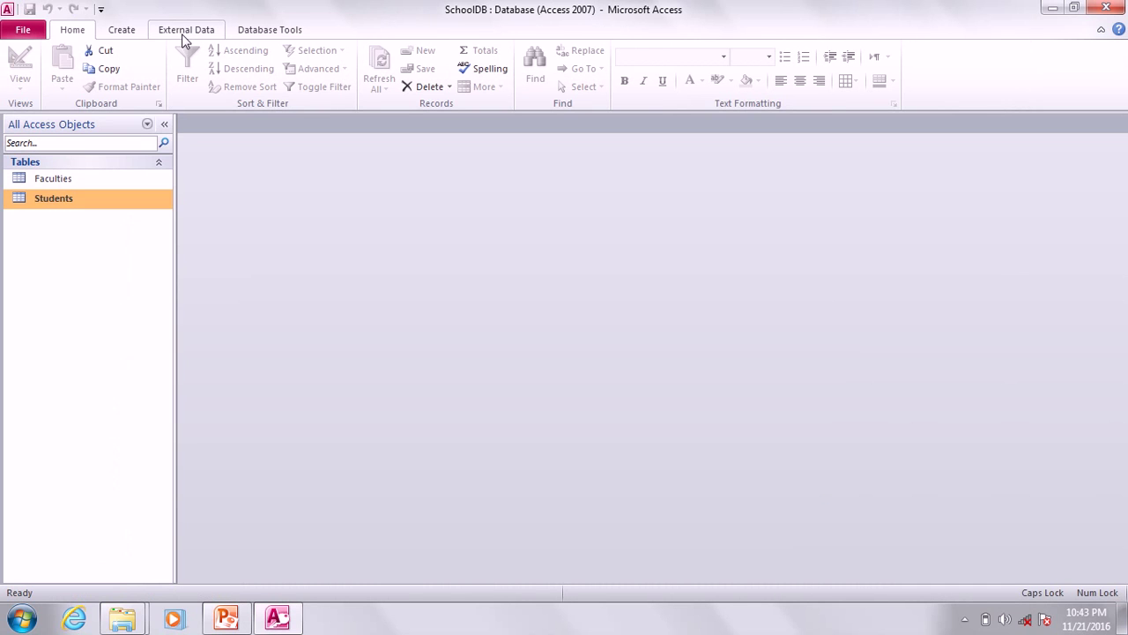
Open the Relationships window from the Database Tools ribbon tab.
{"action": "left_click", "coordinate": [124, 31]}
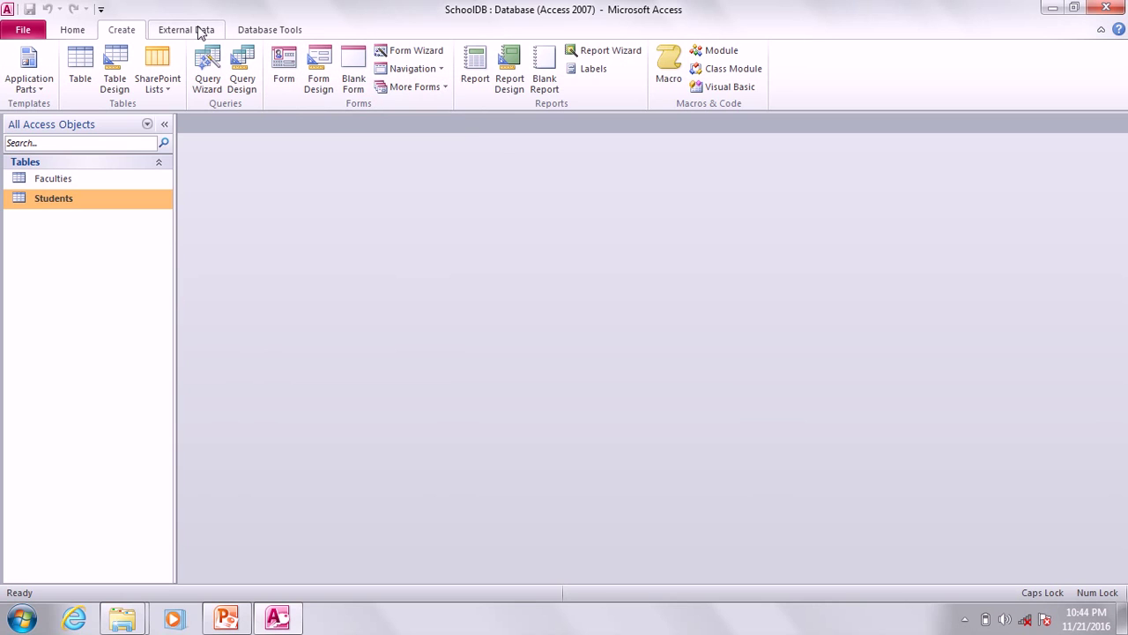
{"action": "left_click", "coordinate": [270, 30]}
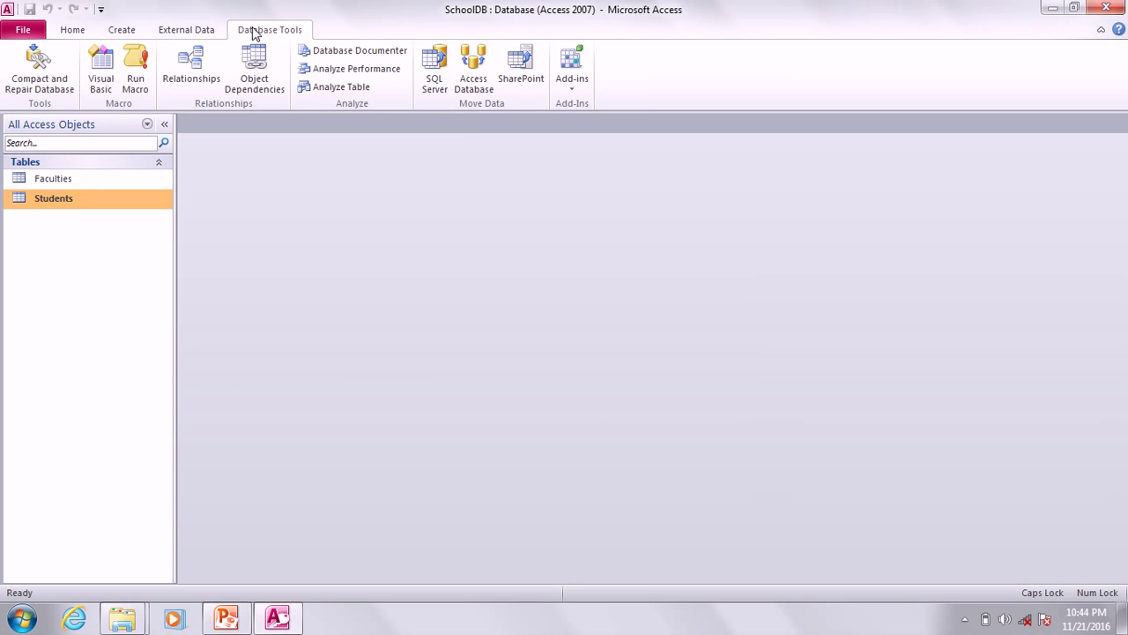
{"action": "left_click", "coordinate": [201, 64]}
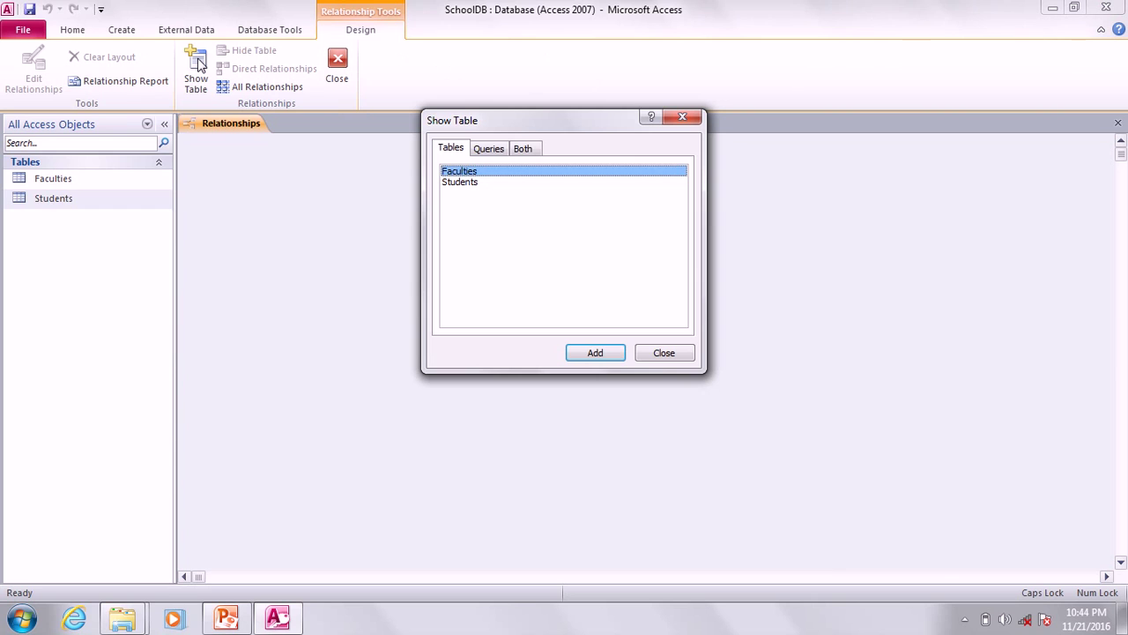
Add Faculties and Students from Show Table and arrange the two table boxes side by side.
{"action": "left_click", "coordinate": [467, 182], "text": "shift"}
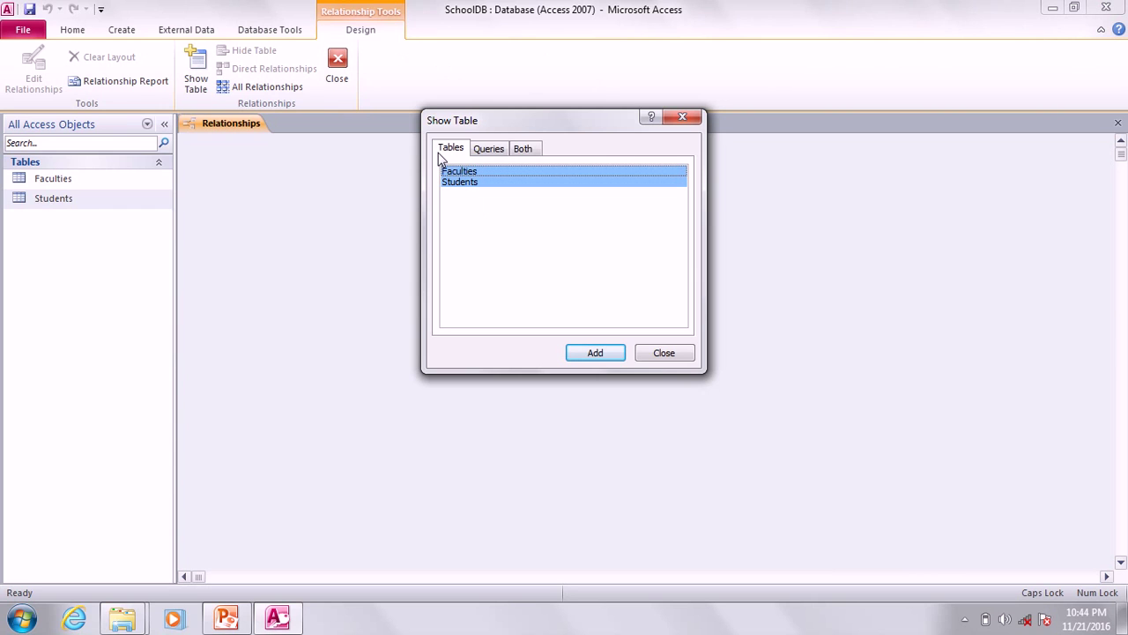
{"action": "left_click", "coordinate": [606, 357]}
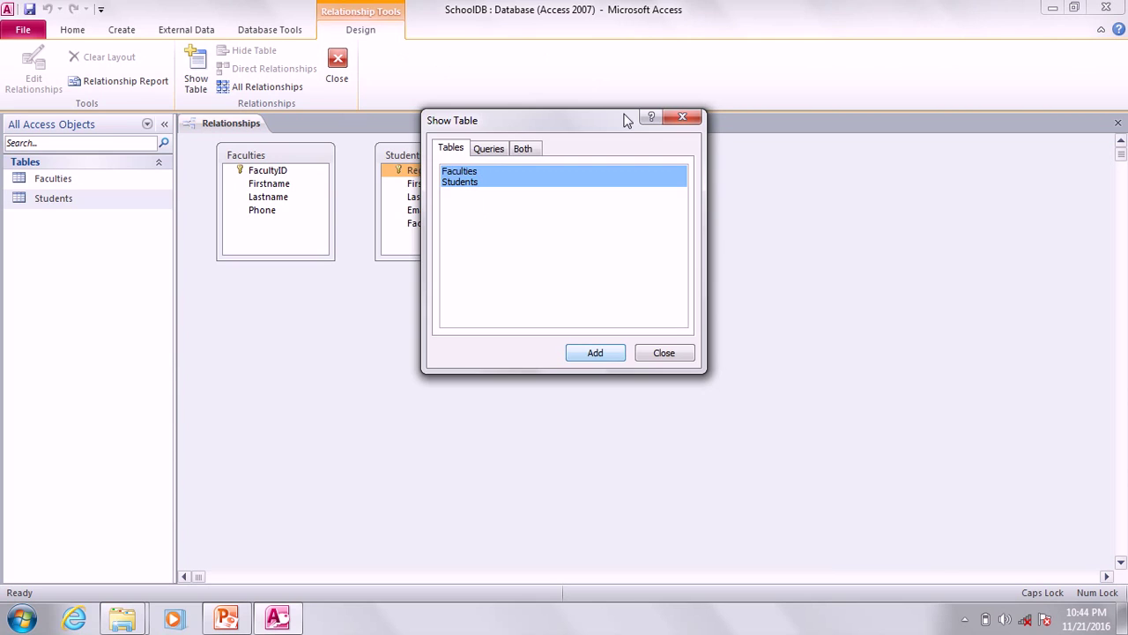
{"action": "left_click", "coordinate": [681, 117]}
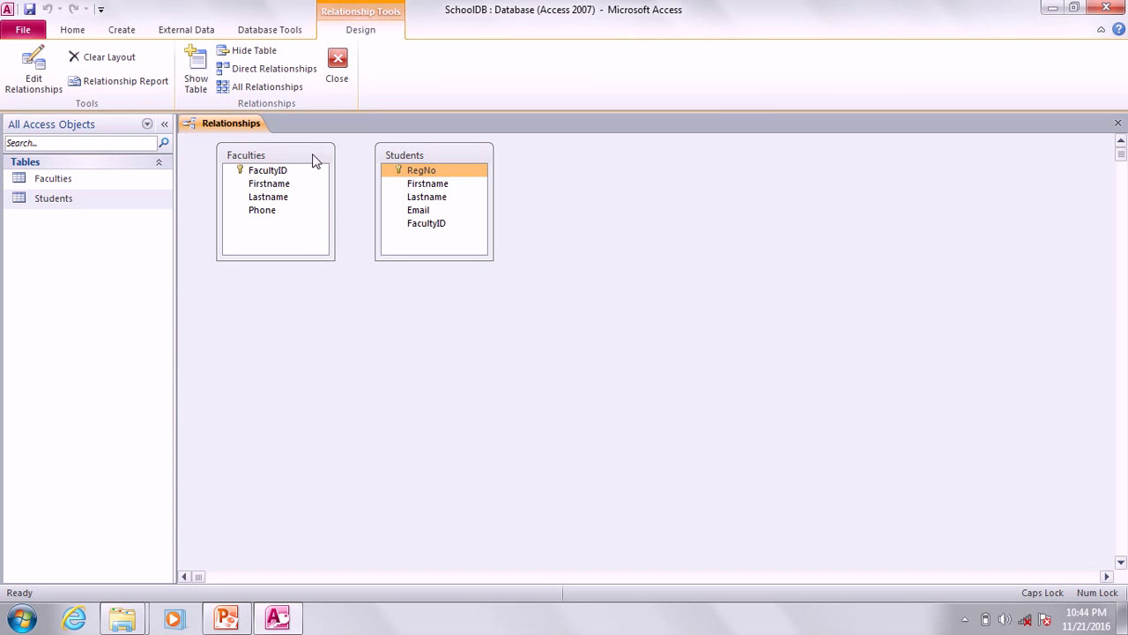
{"action": "left_click_drag", "start_coordinate": [315, 156], "coordinate": [300, 284]}
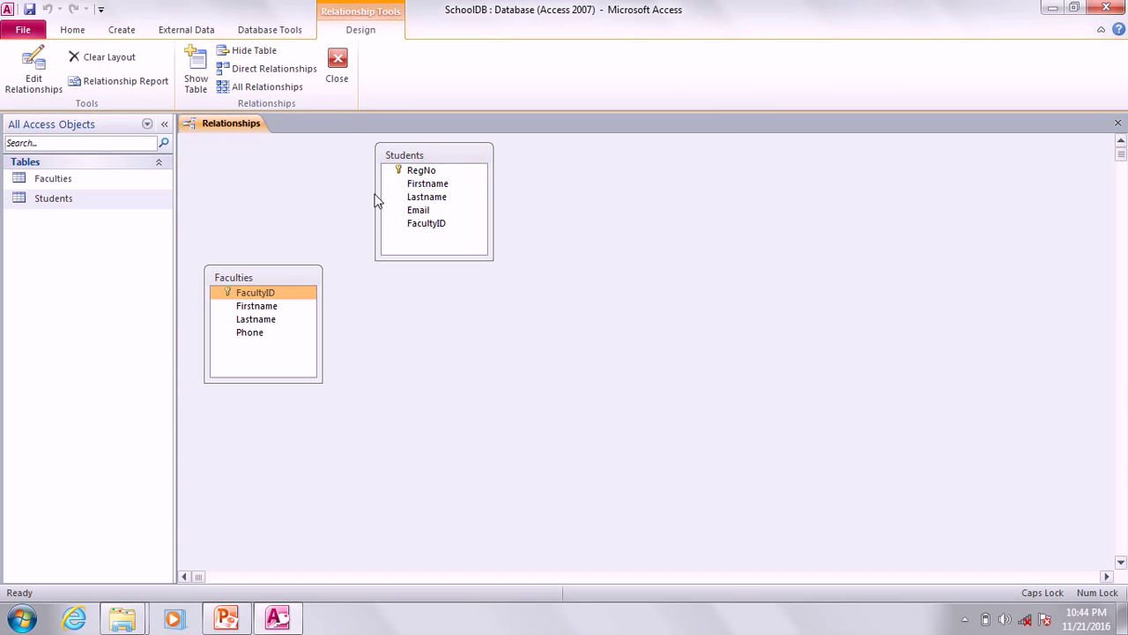
{"action": "left_click_drag", "start_coordinate": [427, 150], "coordinate": [449, 272]}
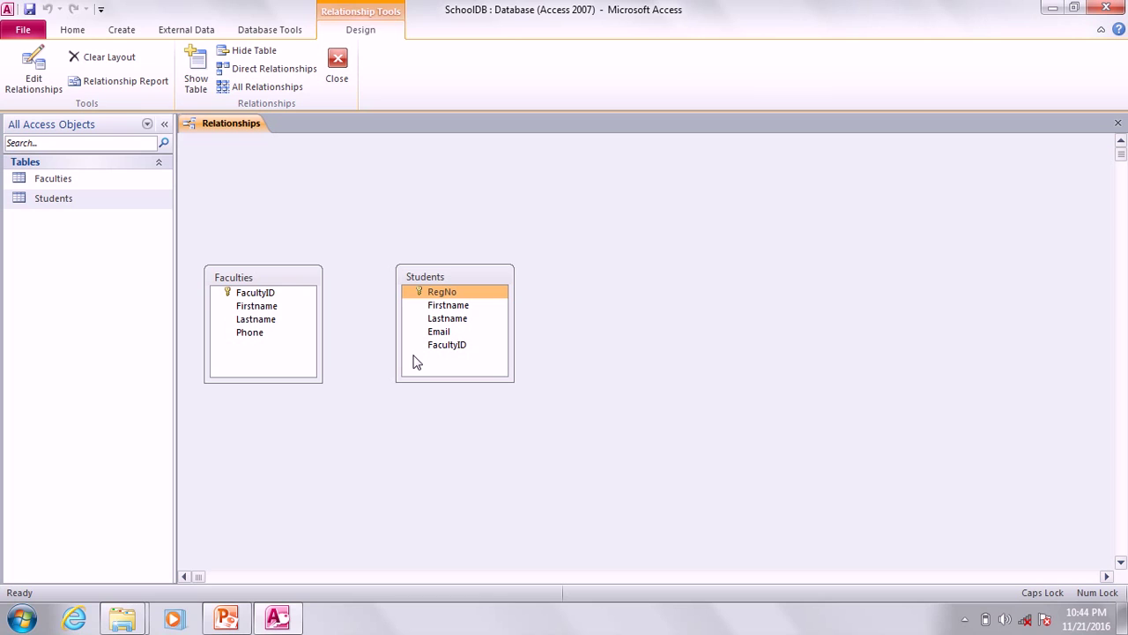
{"action": "left_click", "coordinate": [254, 298]}
Drag Faculties.FacultyID onto Students.FacultyID, enforce referential integrity and create the one-to-many link.
{"action": "left_click_drag", "start_coordinate": [254, 298], "coordinate": [455, 354]}
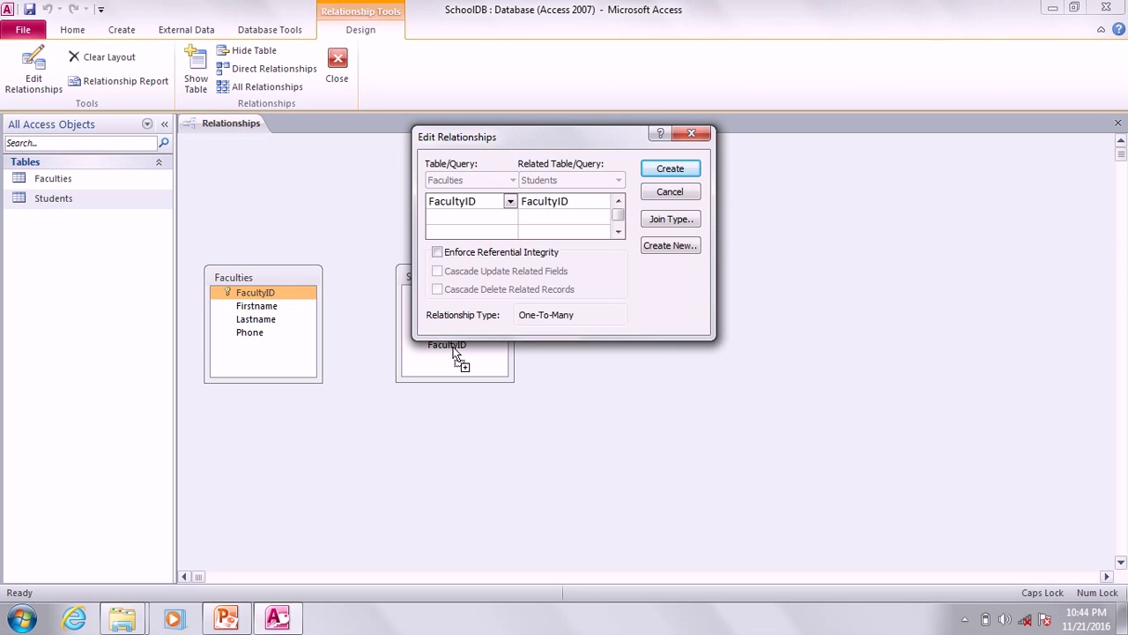
{"action": "left_click_drag", "start_coordinate": [458, 144], "coordinate": [637, 147]}
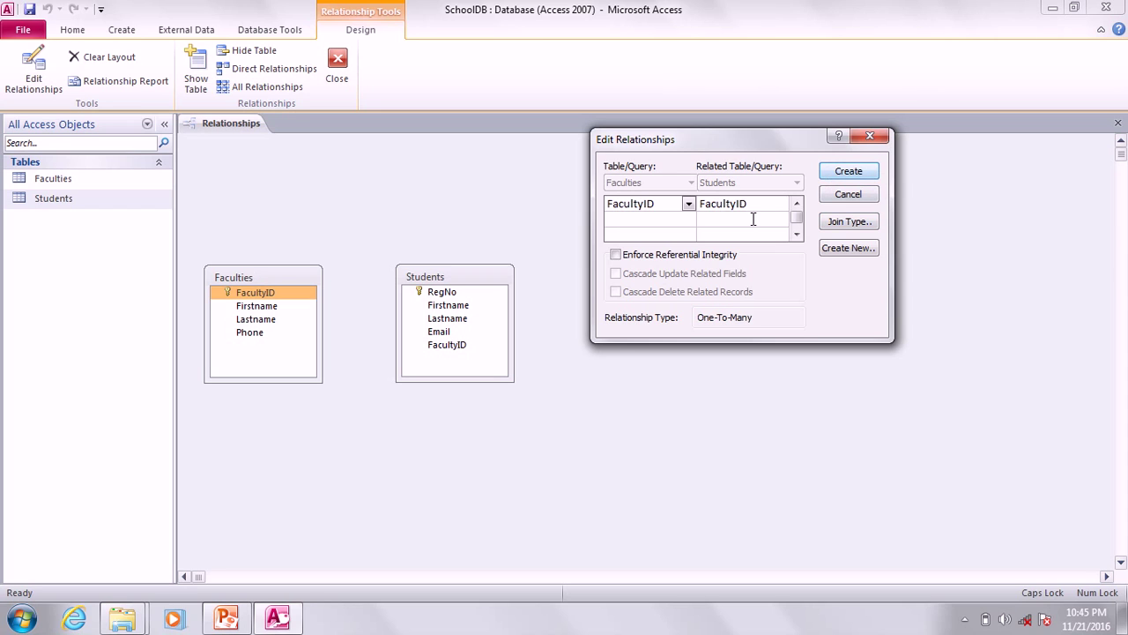
{"action": "left_click", "coordinate": [615, 255]}
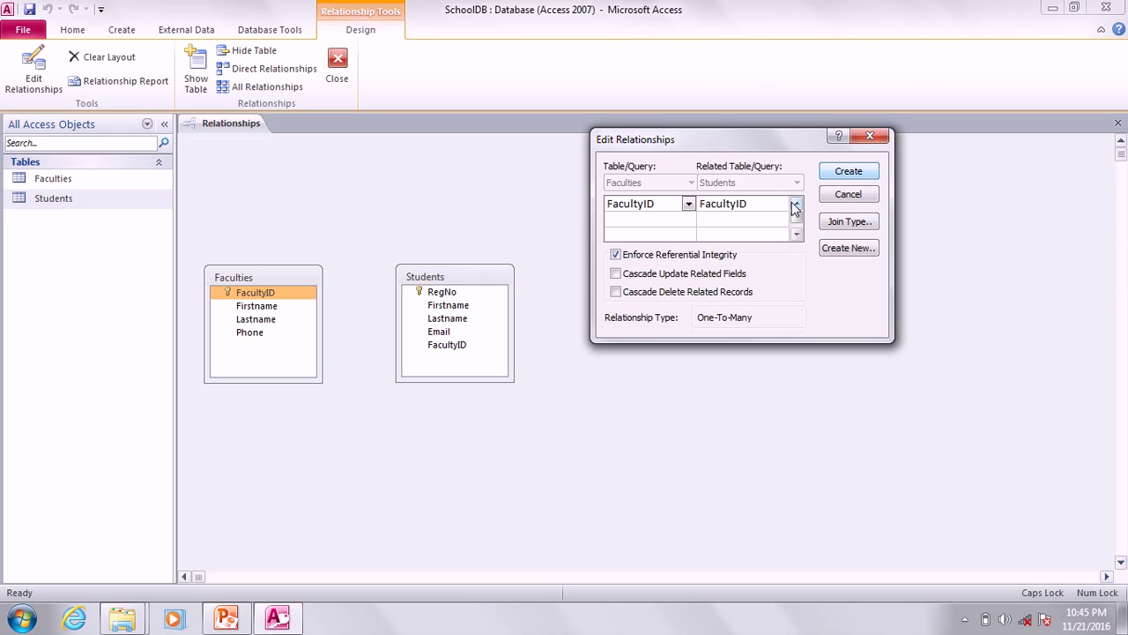
{"action": "left_click", "coordinate": [849, 171]}
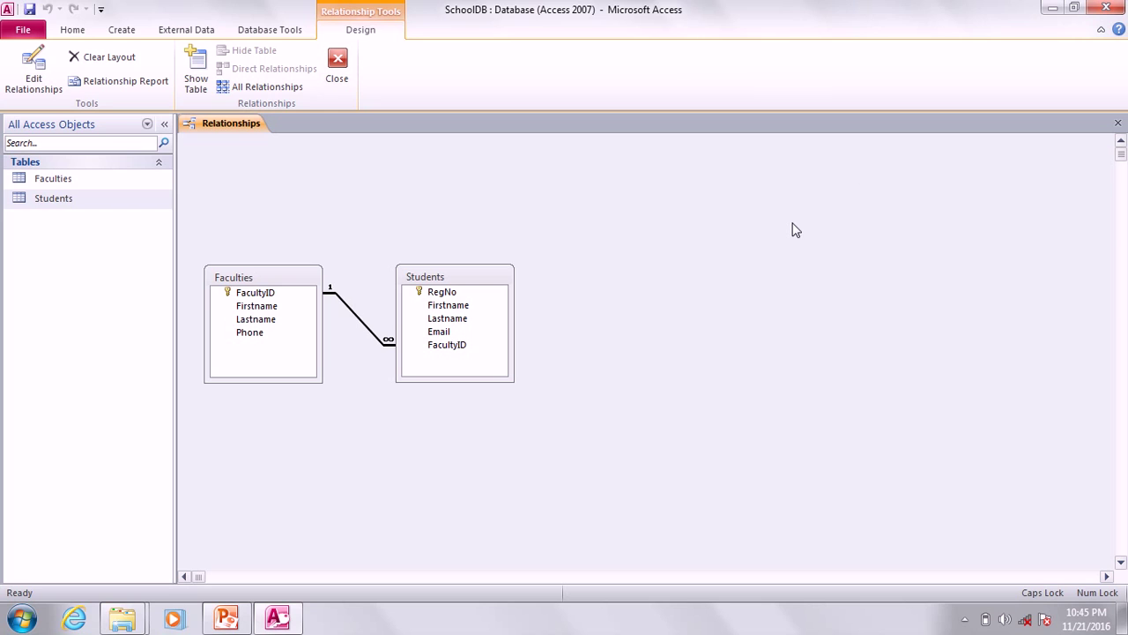
{"action": "left_click_drag", "start_coordinate": [512, 280], "coordinate": [634, 278]}
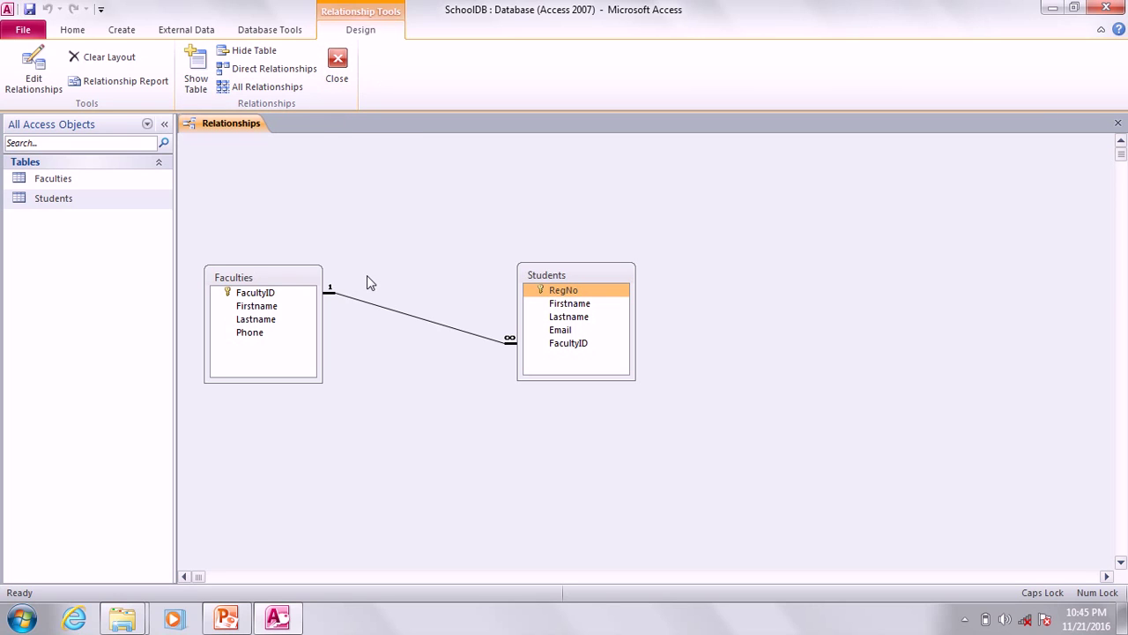
Close the Relationships window using Close on the Relationship Tools Design ribbon.
{"action": "left_click", "coordinate": [342, 69]}
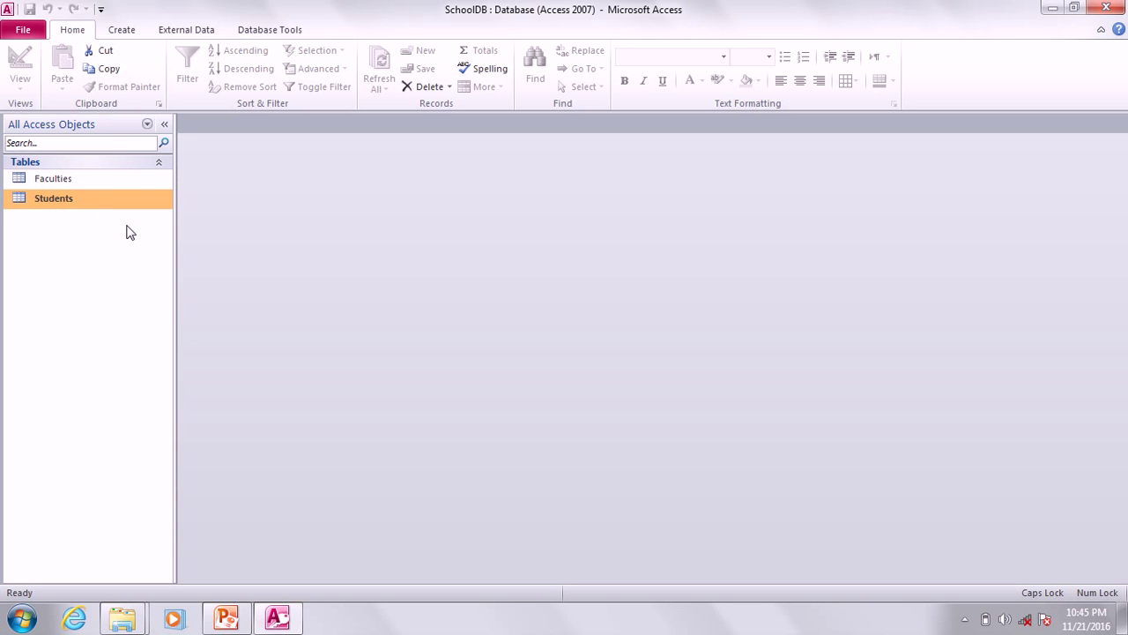
{"action": "left_click", "coordinate": [226, 618]}
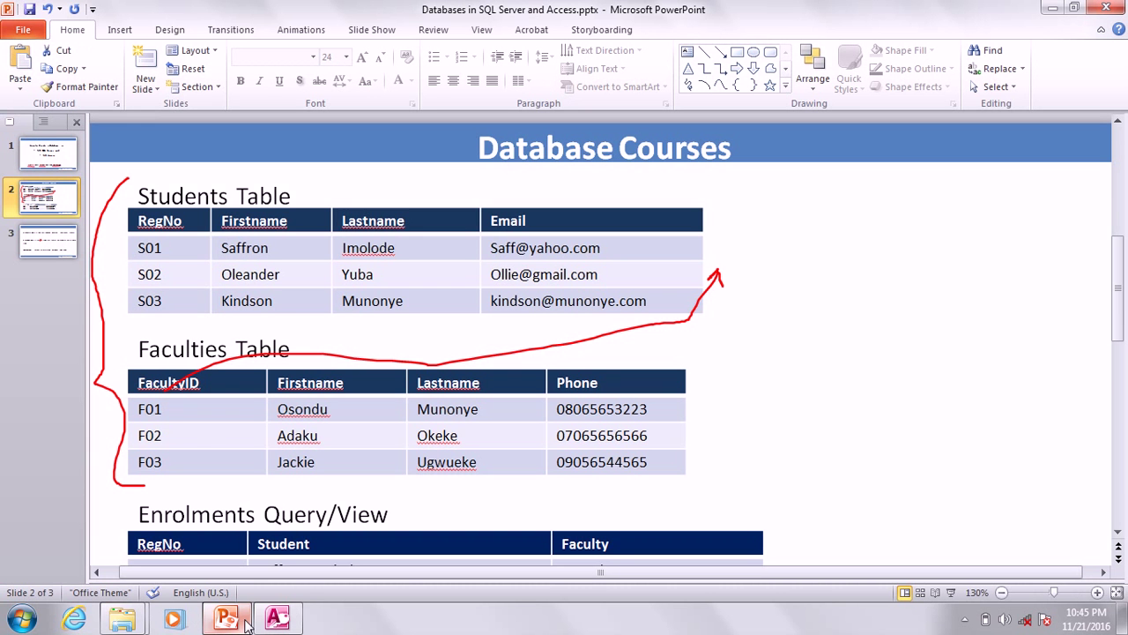
{"action": "key", "text": "F5"}
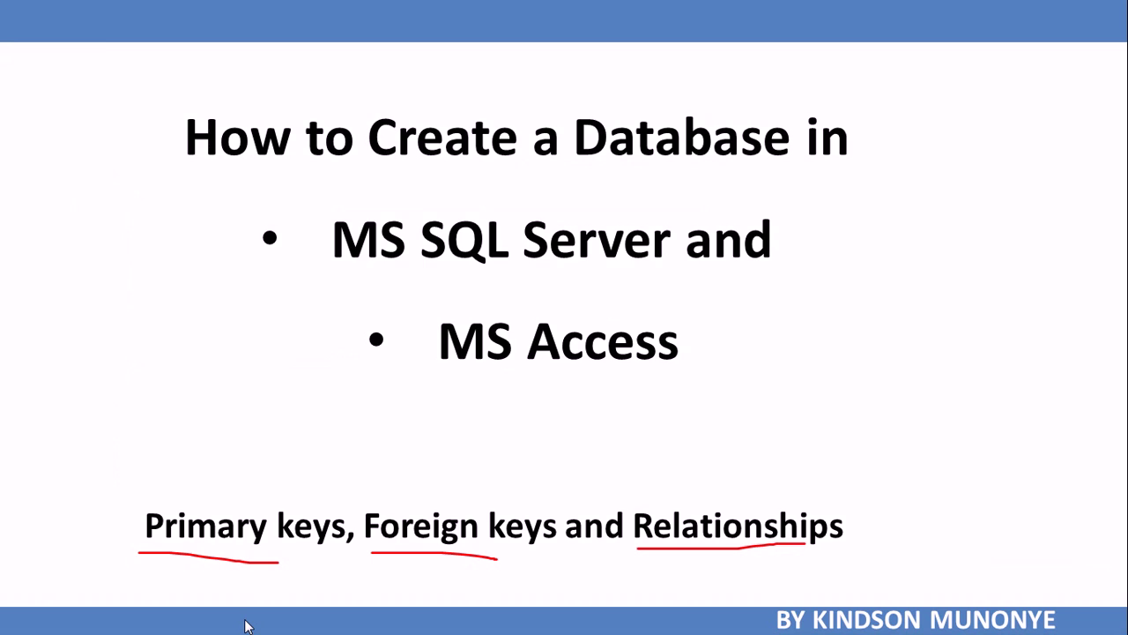
{"action": "left_click", "coordinate": [245, 625]}
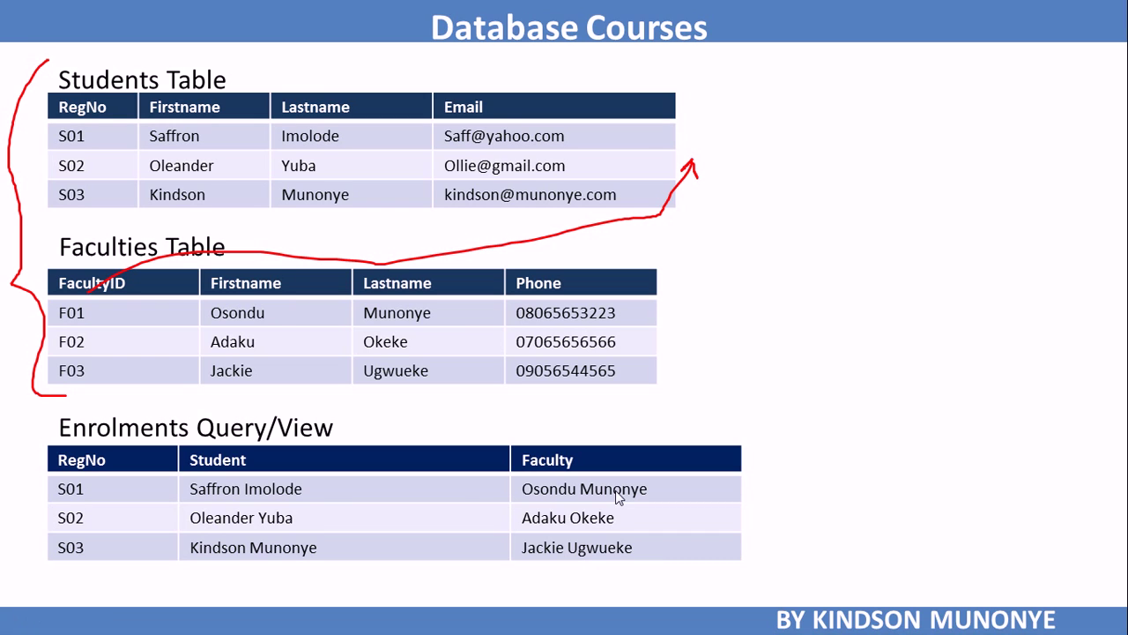
{"action": "key", "text": "Escape"}
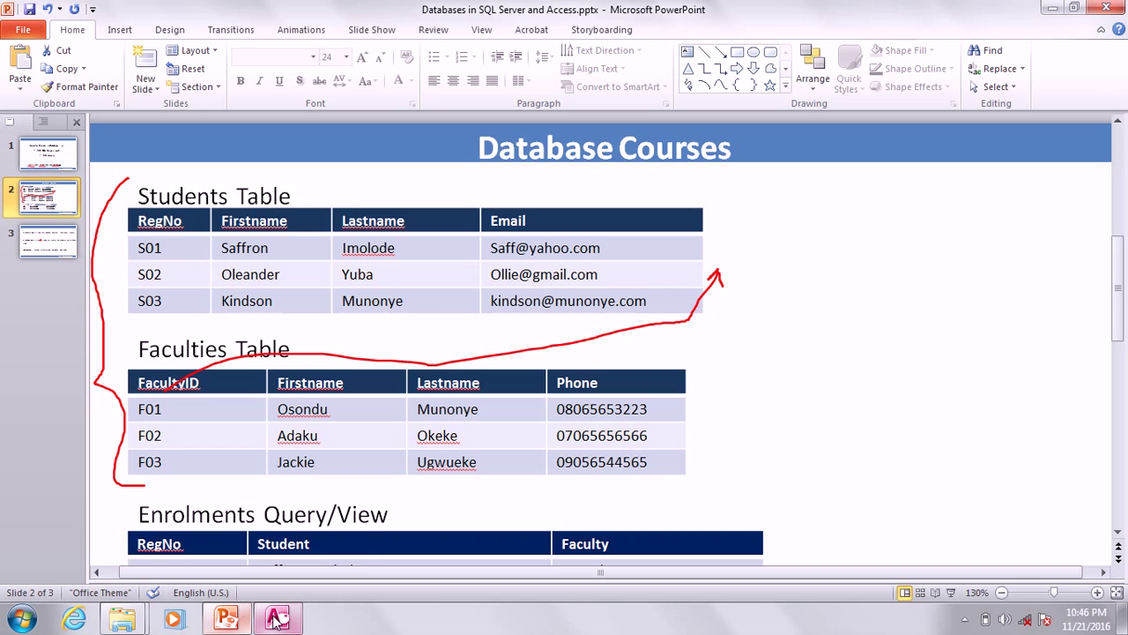
{"action": "left_click", "coordinate": [277, 619]}
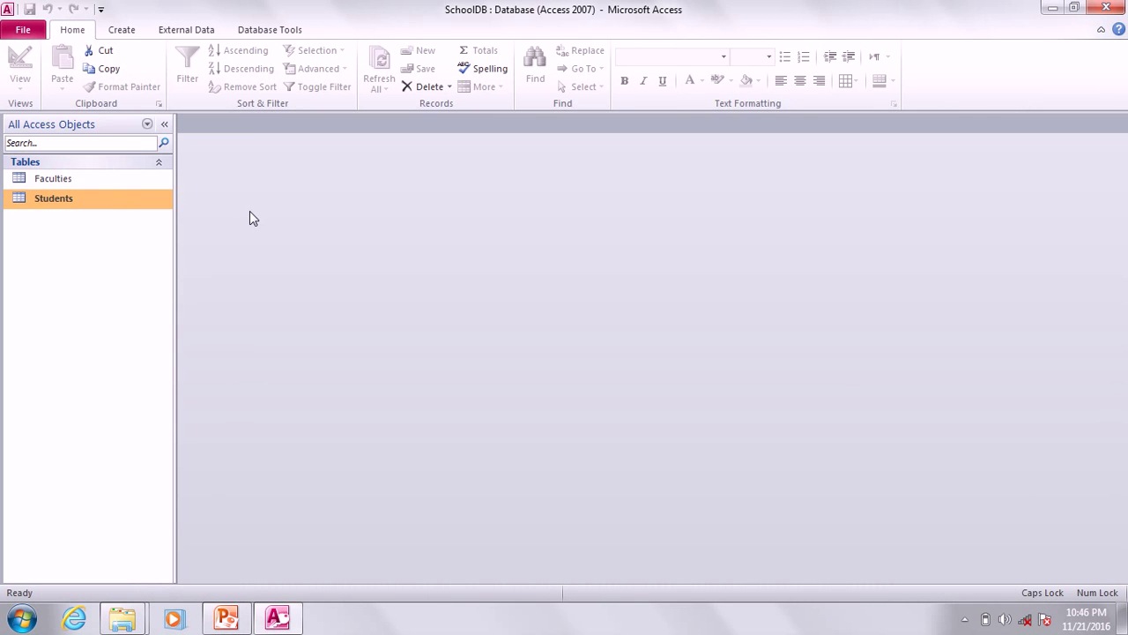
Create a new query in Design View with the Faculties and Students tables added.
{"action": "left_click", "coordinate": [121, 32]}
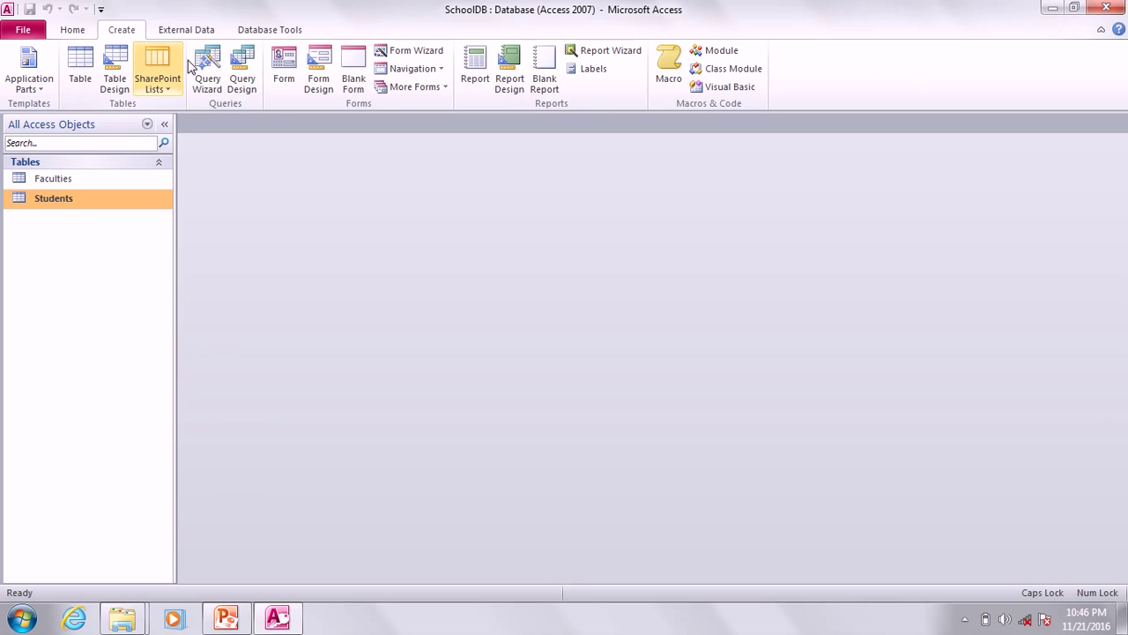
{"action": "left_click", "coordinate": [243, 78]}
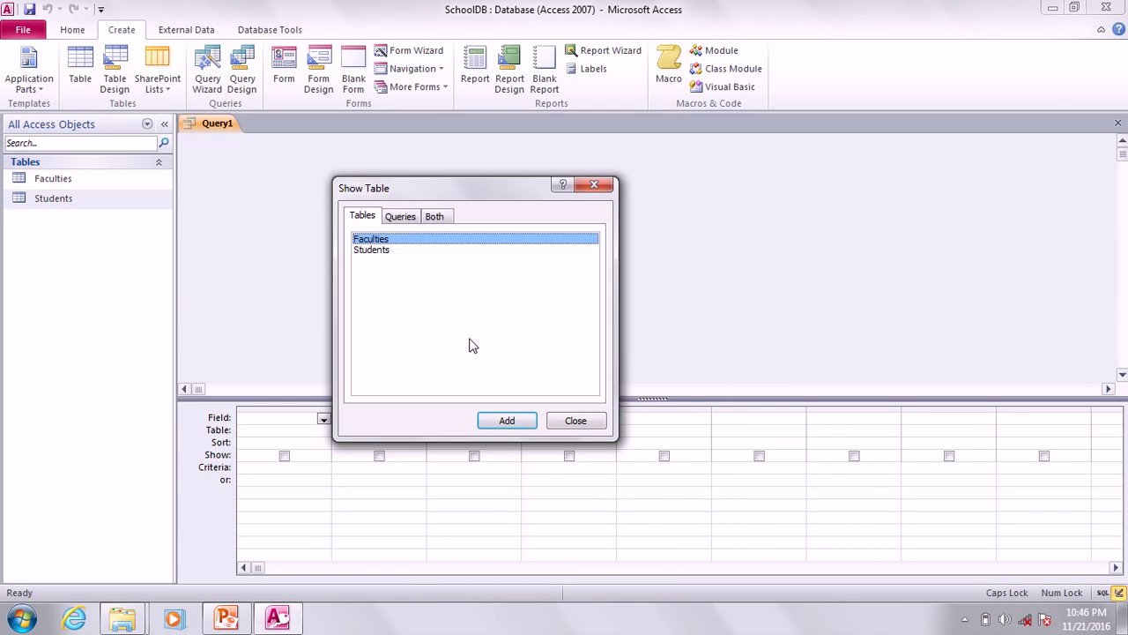
{"action": "key", "text": "Down"}
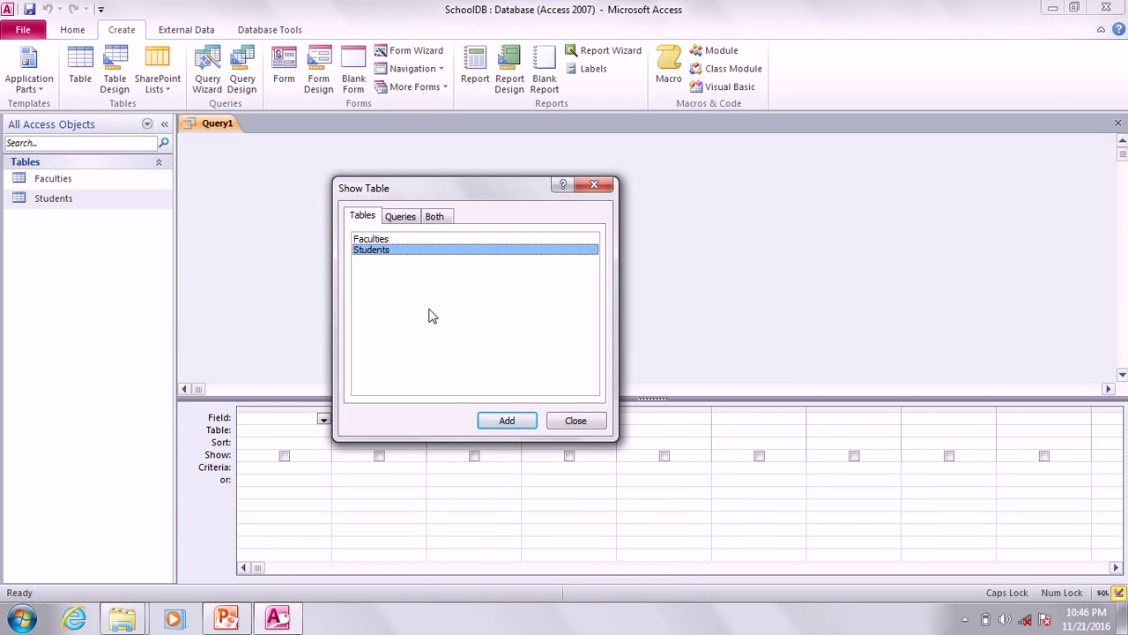
{"action": "left_click", "coordinate": [374, 243], "text": "shift"}
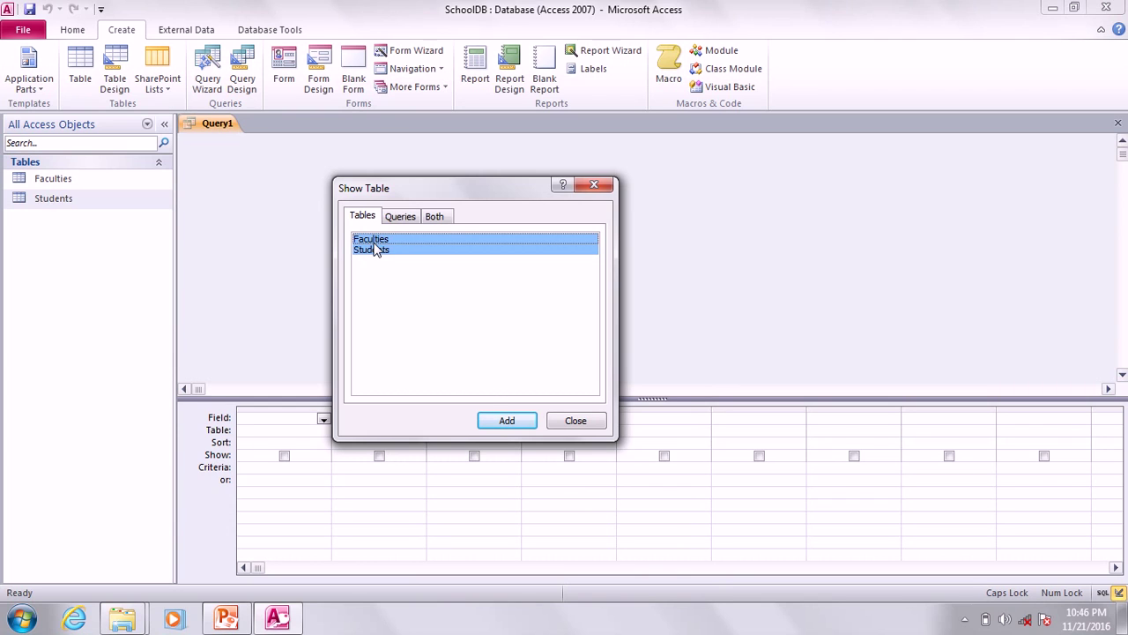
{"action": "left_click", "coordinate": [509, 420]}
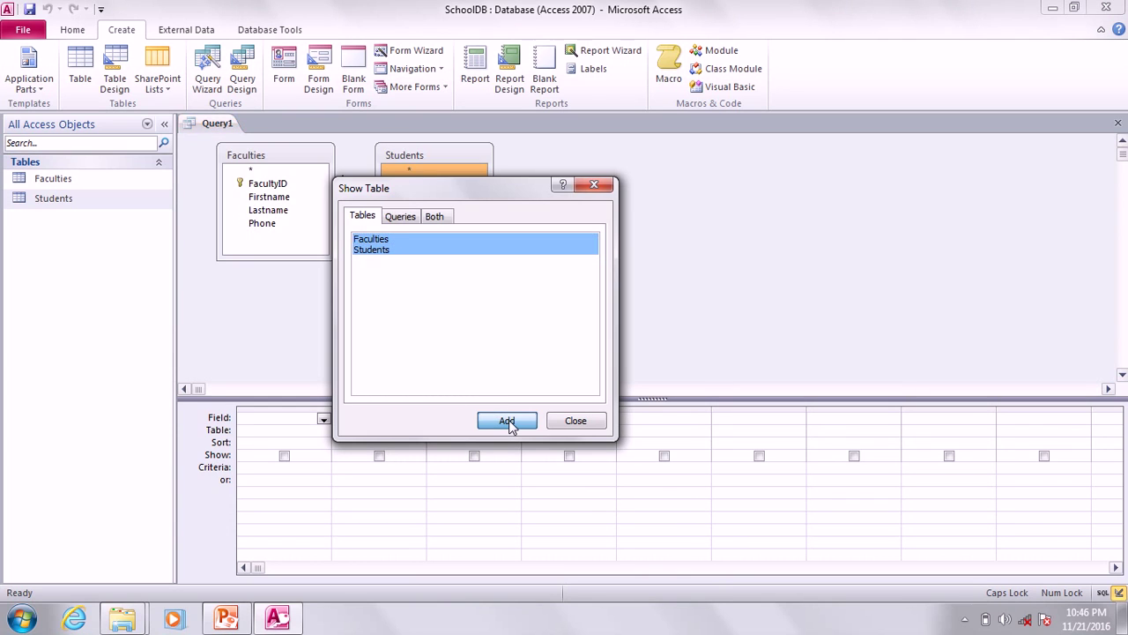
{"action": "left_click", "coordinate": [595, 184]}
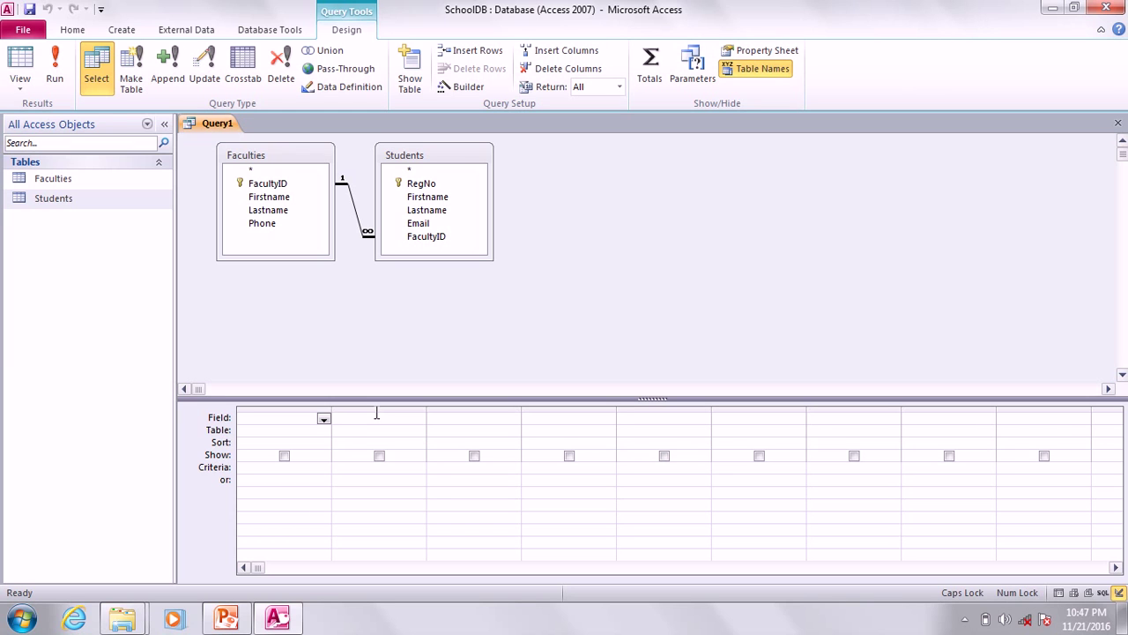
{"action": "left_click", "coordinate": [227, 618]}
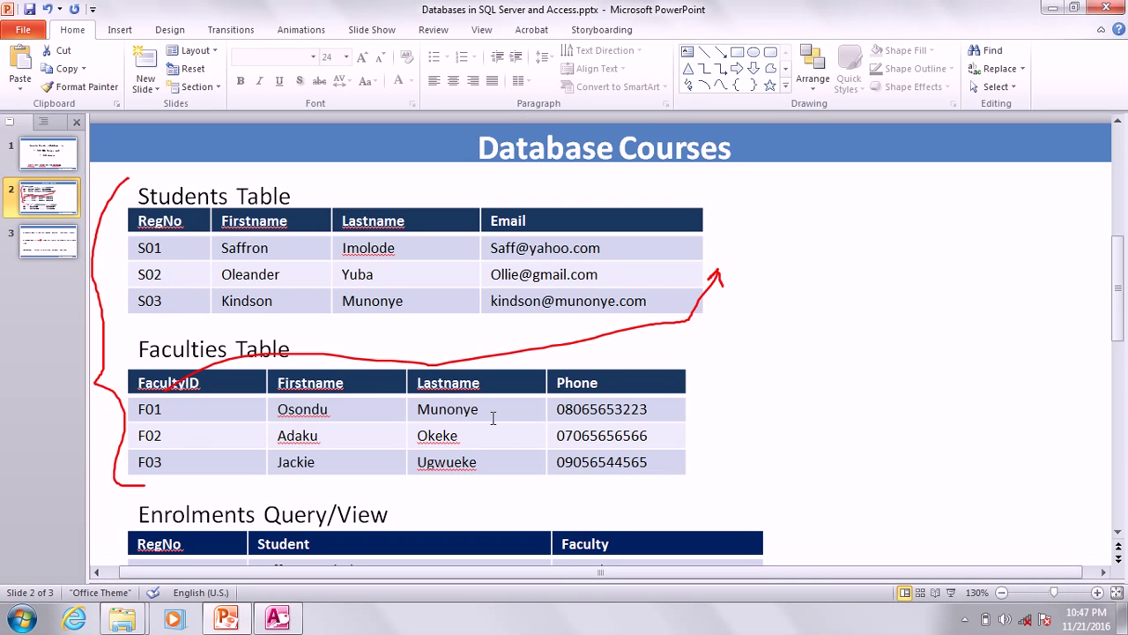
{"action": "scroll", "coordinate": [648, 387], "scroll_direction": "up", "scroll_amount": 5}
{"action": "scroll", "coordinate": [648, 388], "scroll_direction": "down", "scroll_amount": 5}
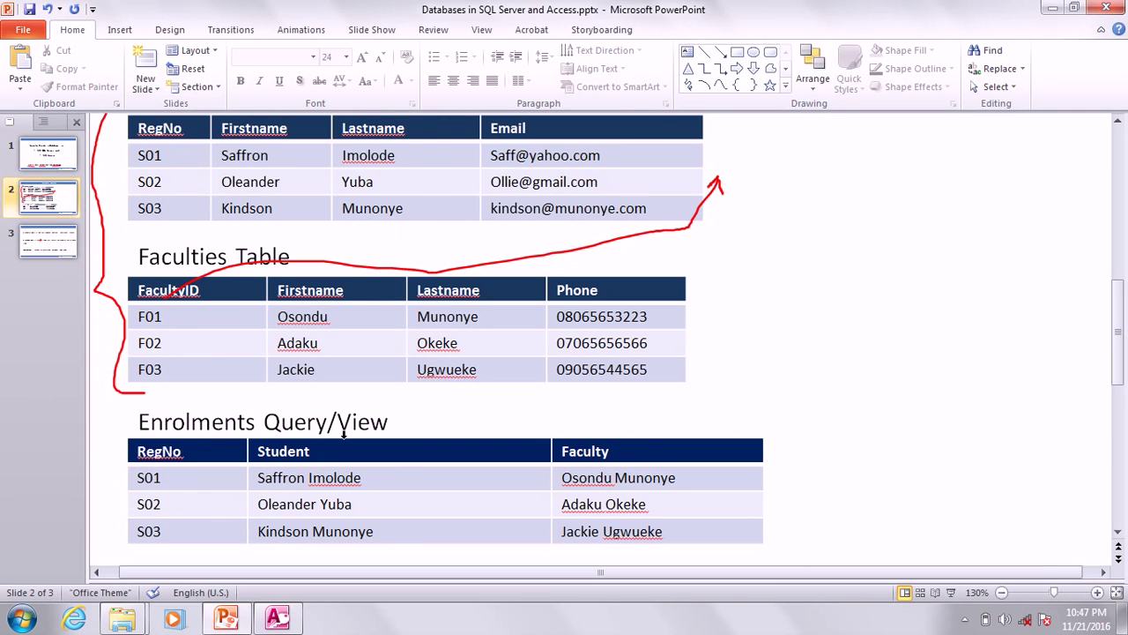
{"action": "scroll", "coordinate": [342, 432], "scroll_direction": "down", "scroll_amount": 1}
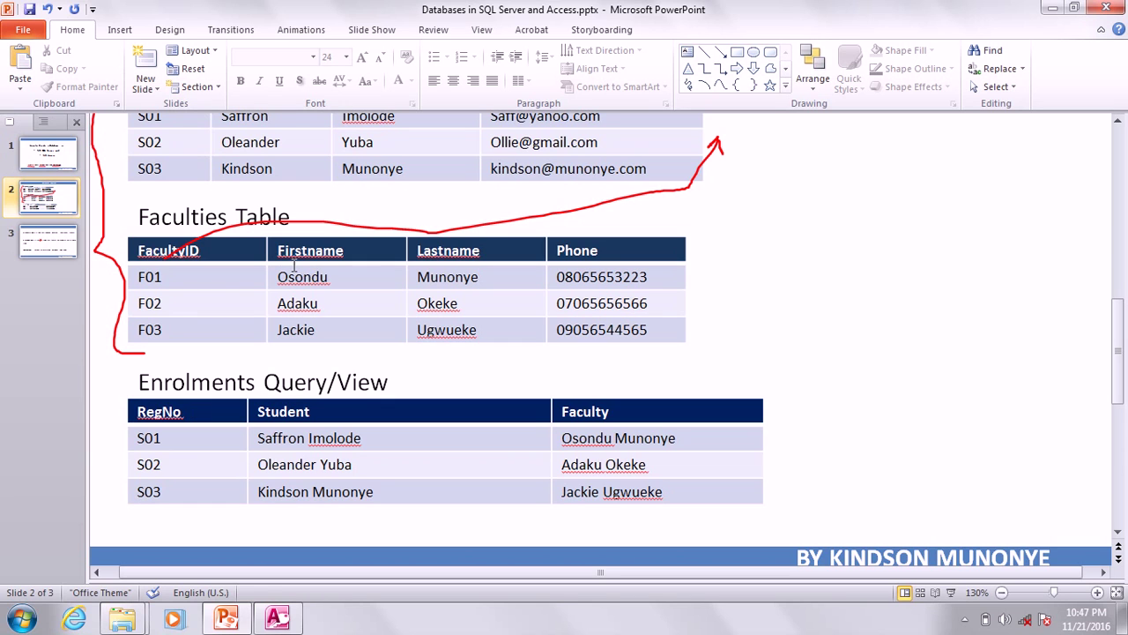
{"action": "left_click", "coordinate": [277, 617]}
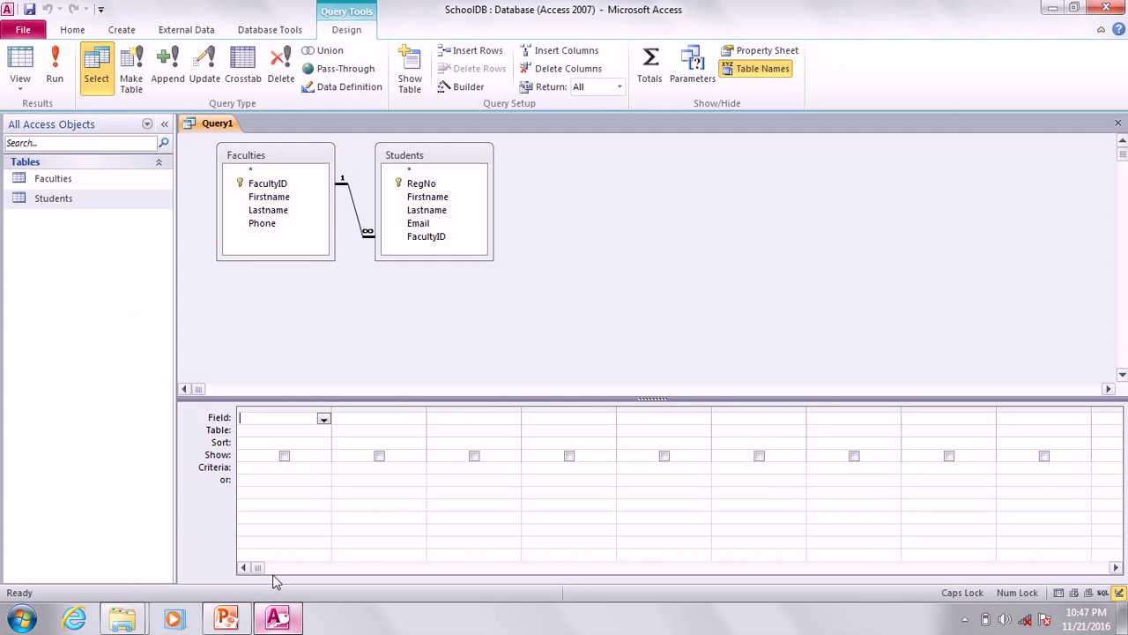
Set the first query column to the RegNo field from the Students table.
{"action": "left_click", "coordinate": [324, 430]}
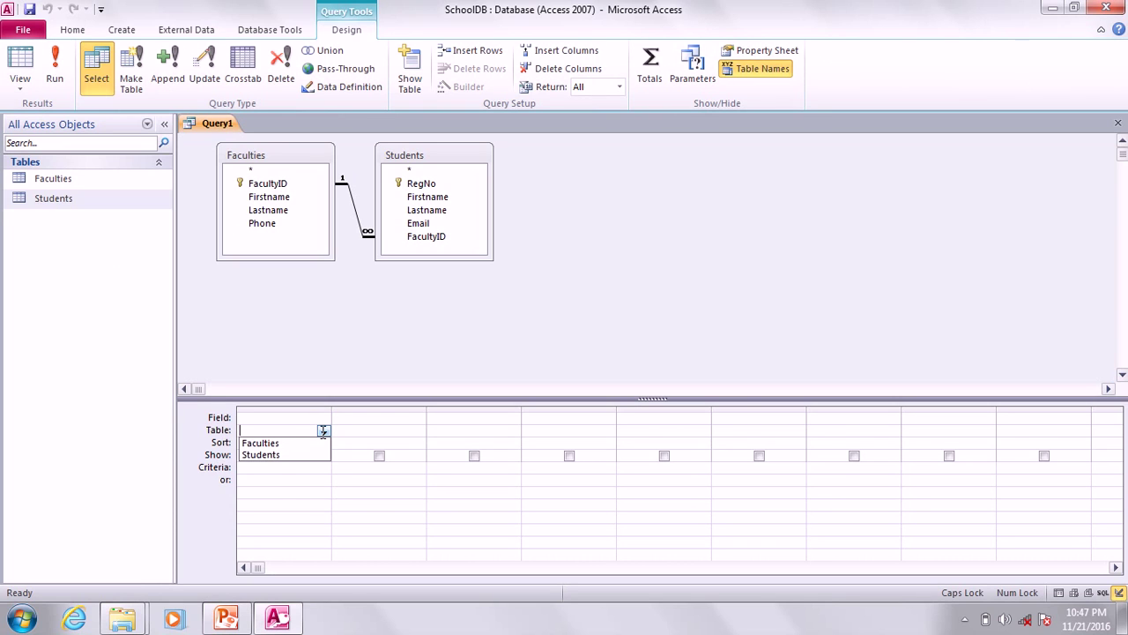
{"action": "left_click", "coordinate": [280, 455]}
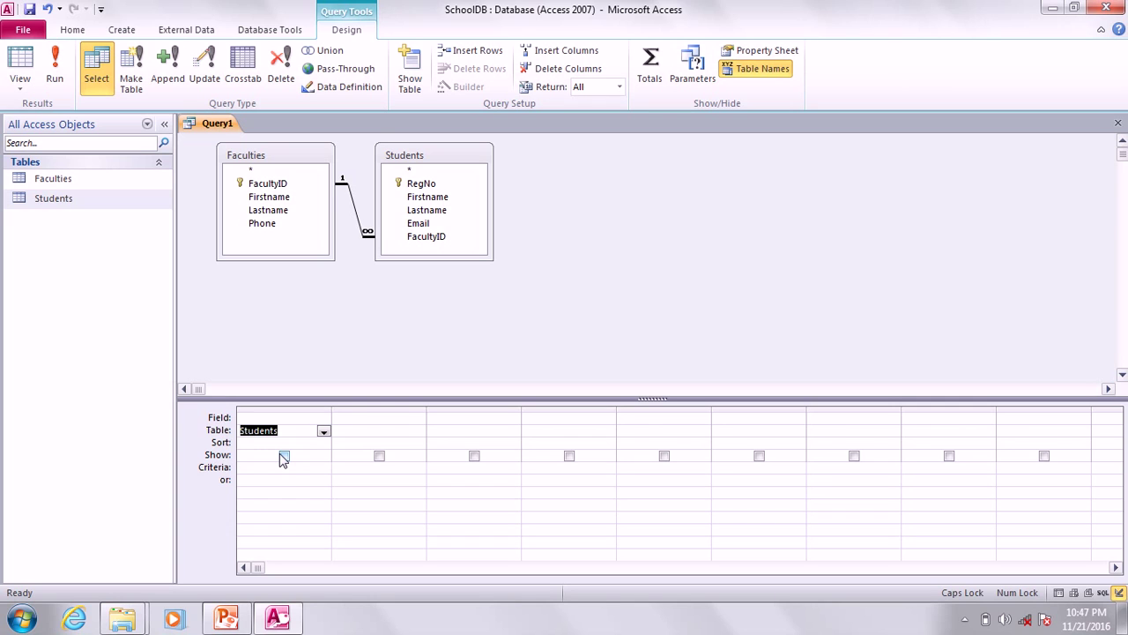
{"action": "left_click", "coordinate": [324, 420]}
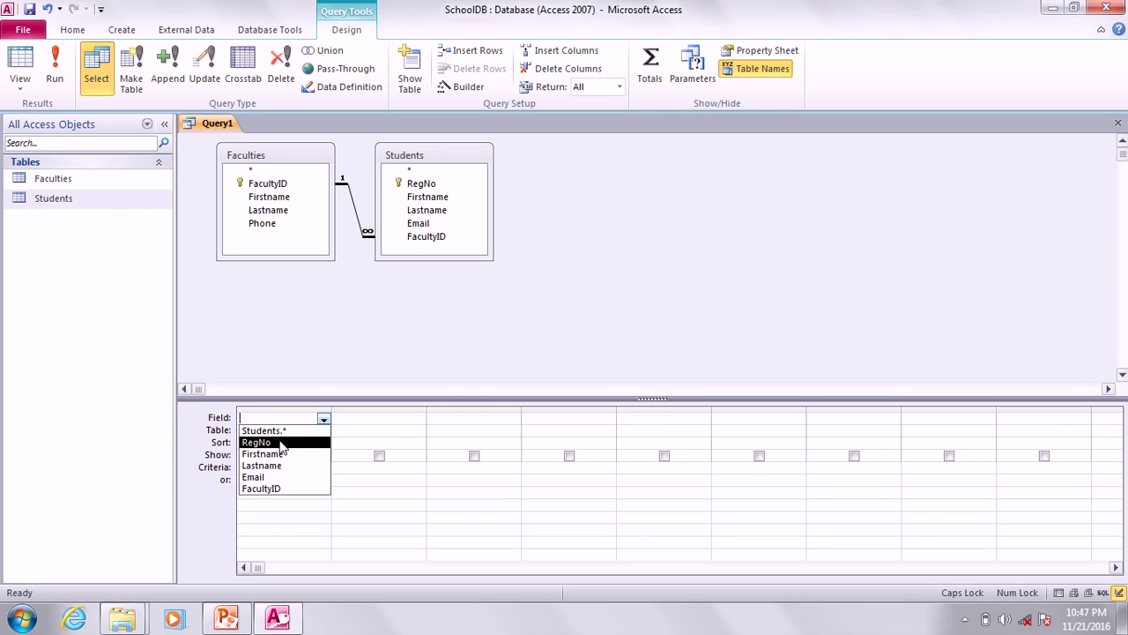
{"action": "left_click", "coordinate": [280, 442]}
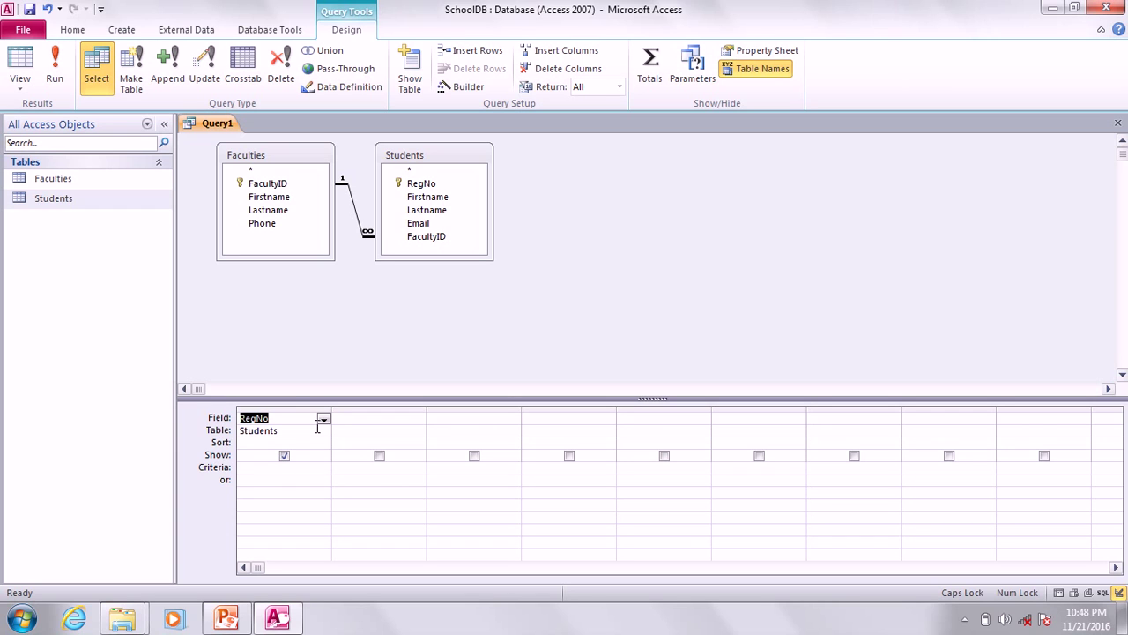
Select the empty second grid column, then bring up the PowerPoint slide for reference.
{"action": "left_click", "coordinate": [295, 407]}
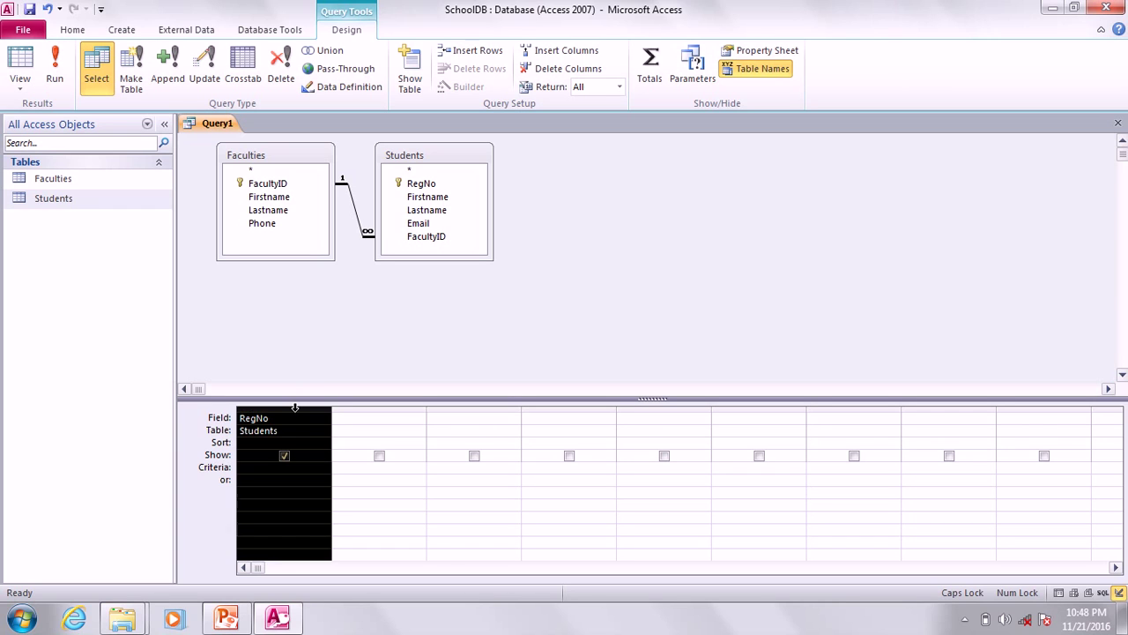
{"action": "left_click", "coordinate": [375, 410]}
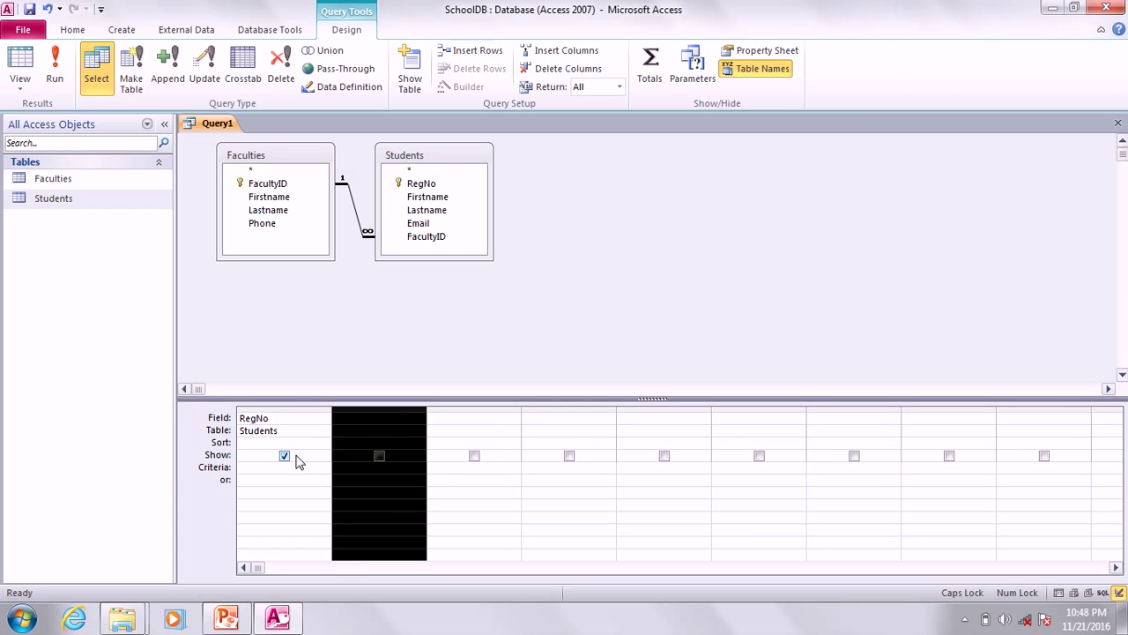
{"action": "left_click", "coordinate": [397, 419]}
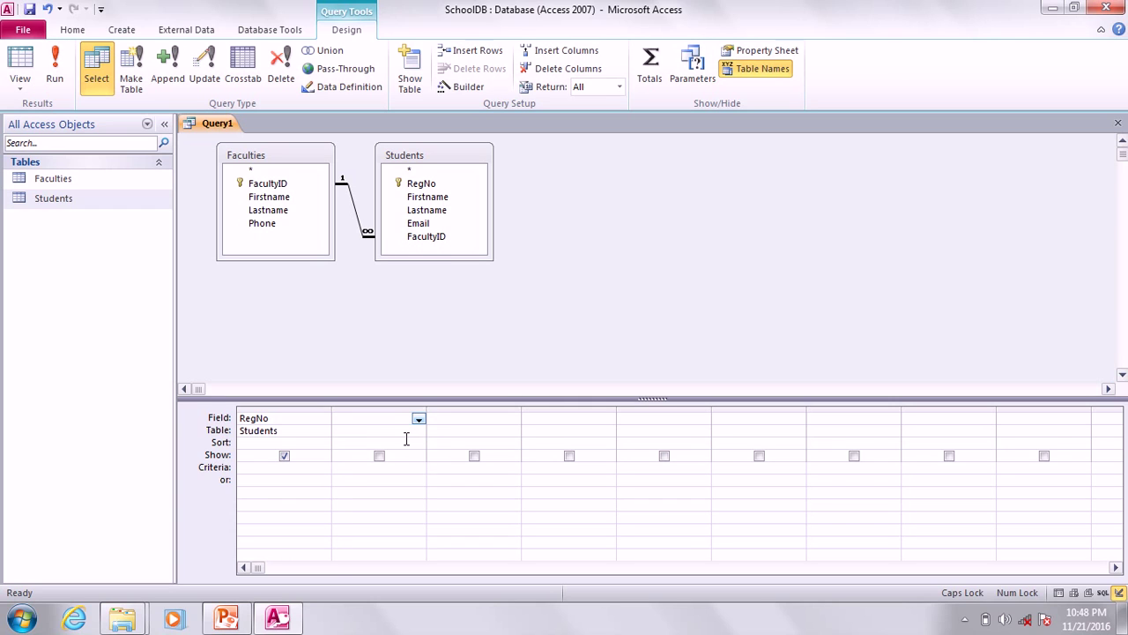
{"action": "left_click", "coordinate": [228, 617]}
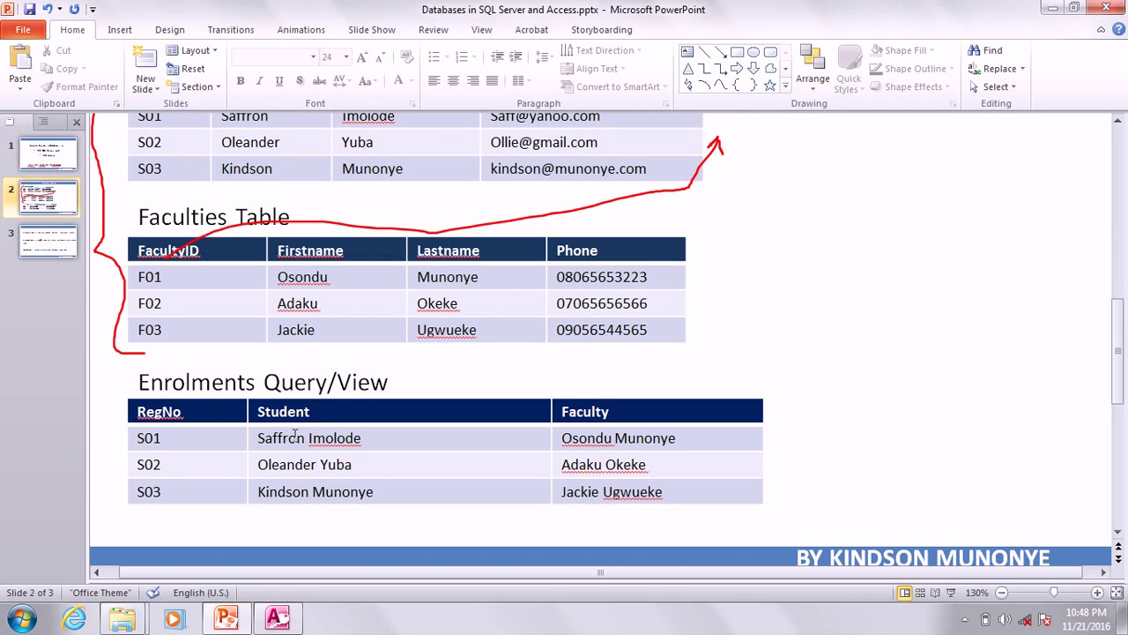
Back in Access, set column 2 to Students, widen it, and choose the Firstname field.
{"action": "left_click", "coordinate": [279, 620]}
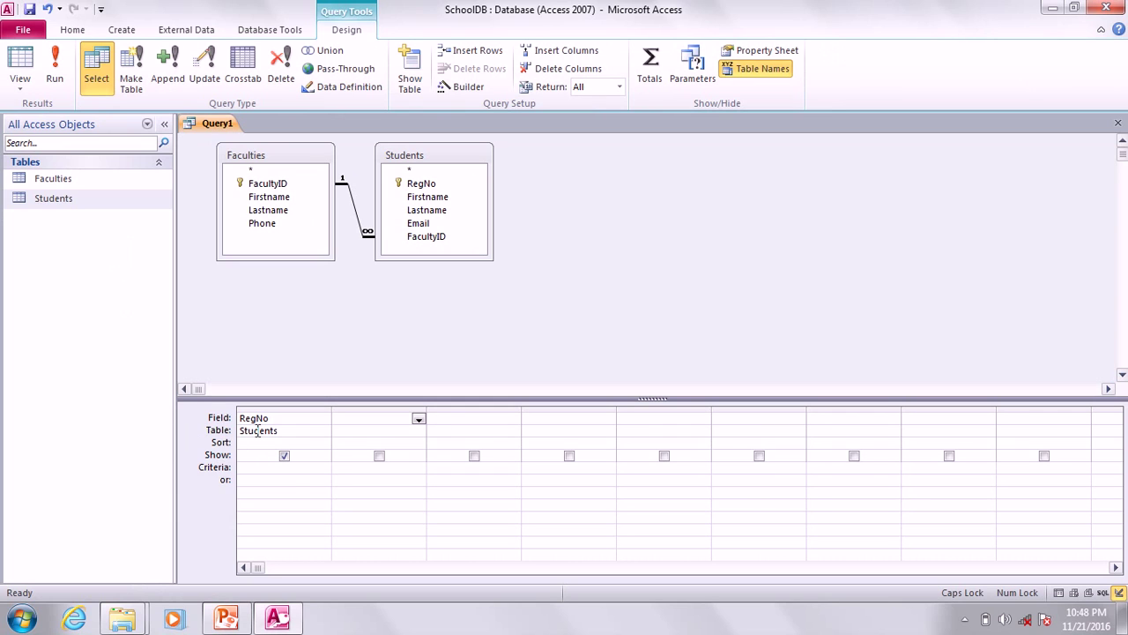
{"action": "left_click", "coordinate": [416, 432]}
{"action": "left_click", "coordinate": [419, 431]}
{"action": "left_click", "coordinate": [399, 455]}
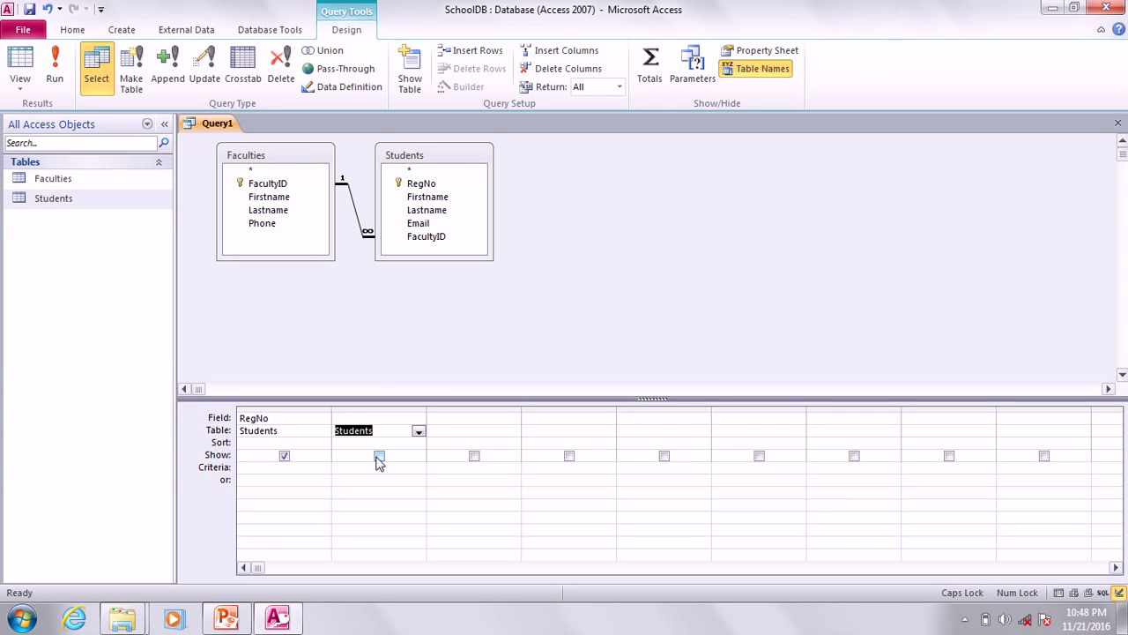
{"action": "left_click", "coordinate": [425, 410]}
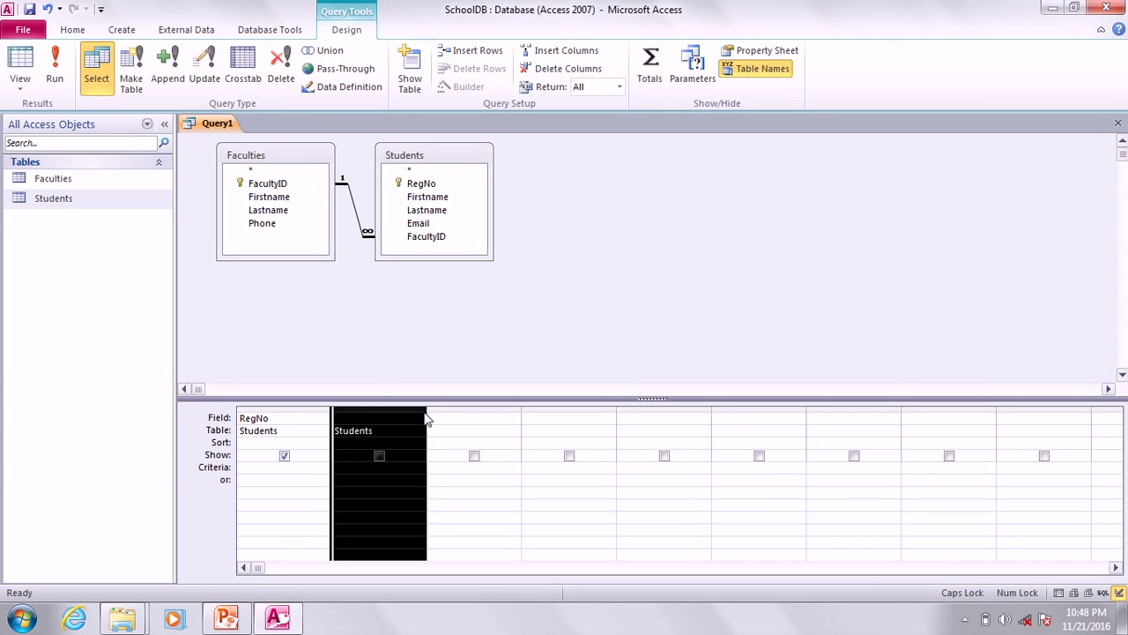
{"action": "left_click_drag", "start_coordinate": [425, 413], "coordinate": [503, 412]}
{"action": "left_click", "coordinate": [453, 418]}
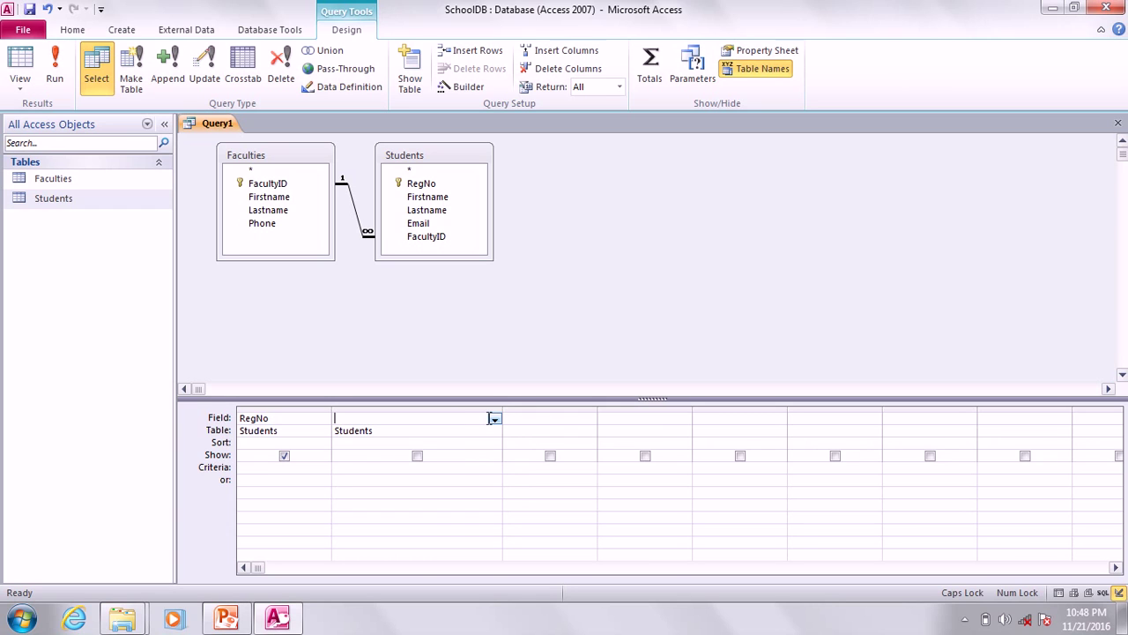
{"action": "left_click", "coordinate": [495, 421]}
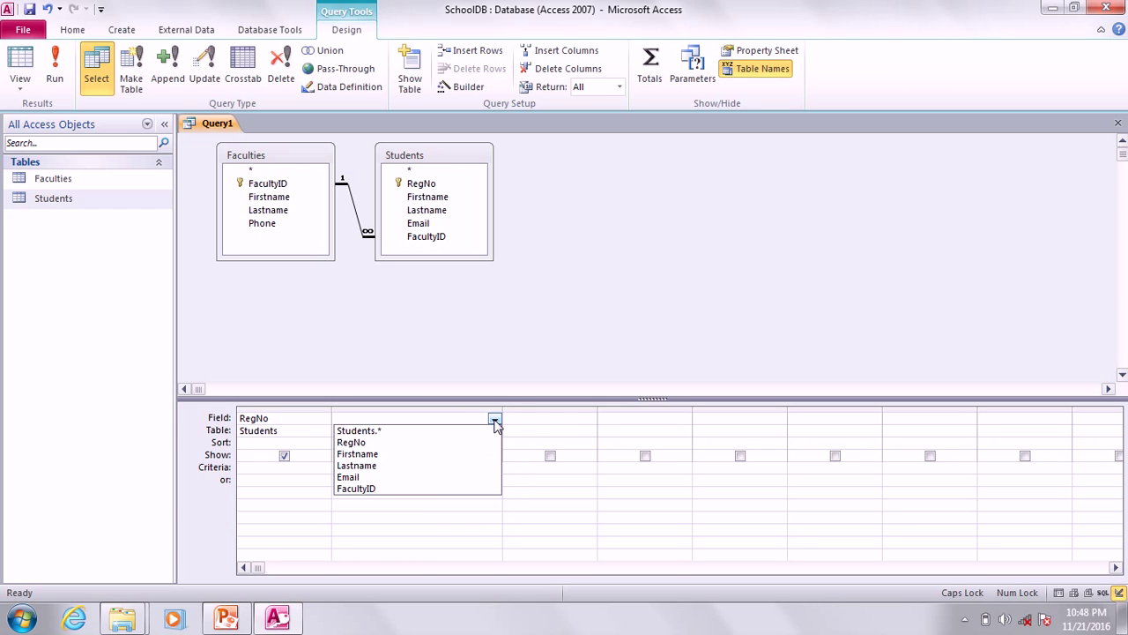
{"action": "left_click", "coordinate": [427, 454]}
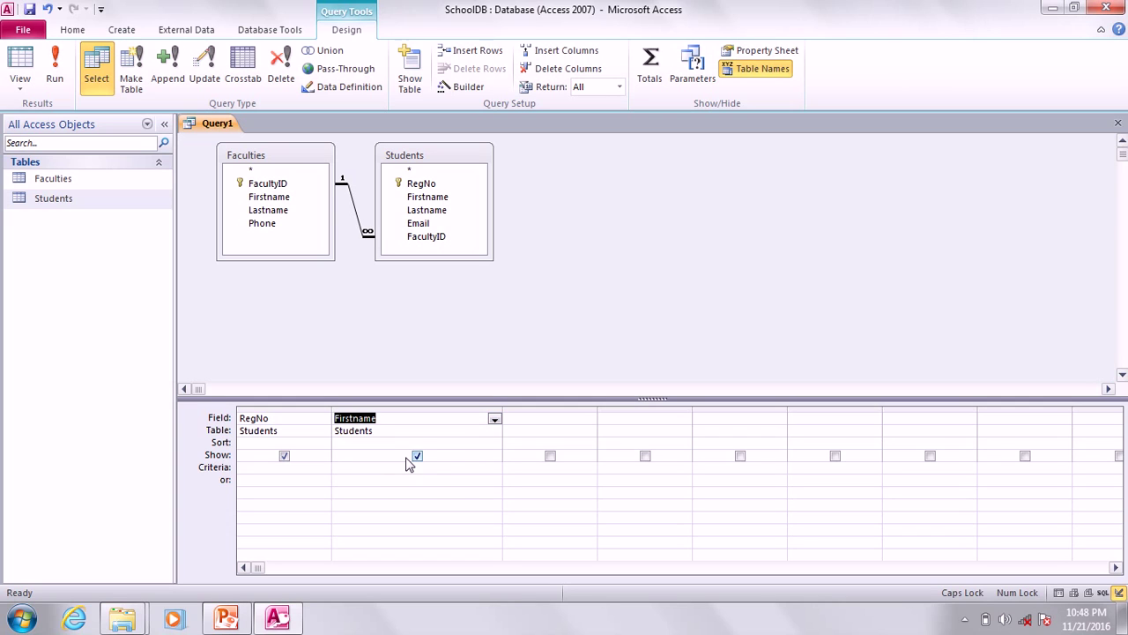
Append + Lastname to Firstname, then drag Lastname into the grid and delete it again.
{"action": "left_click", "coordinate": [394, 418]}
{"action": "key", "text": "Caps_Lock"}
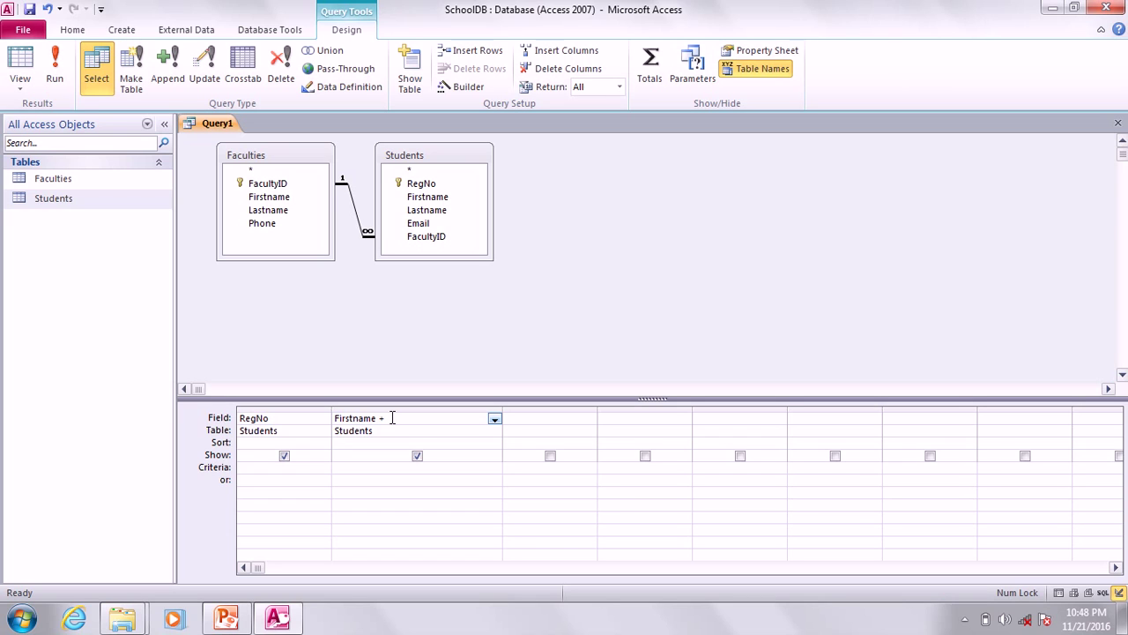
{"action": "type", "text": "Lastname"}
{"action": "left_click", "coordinate": [441, 198]}
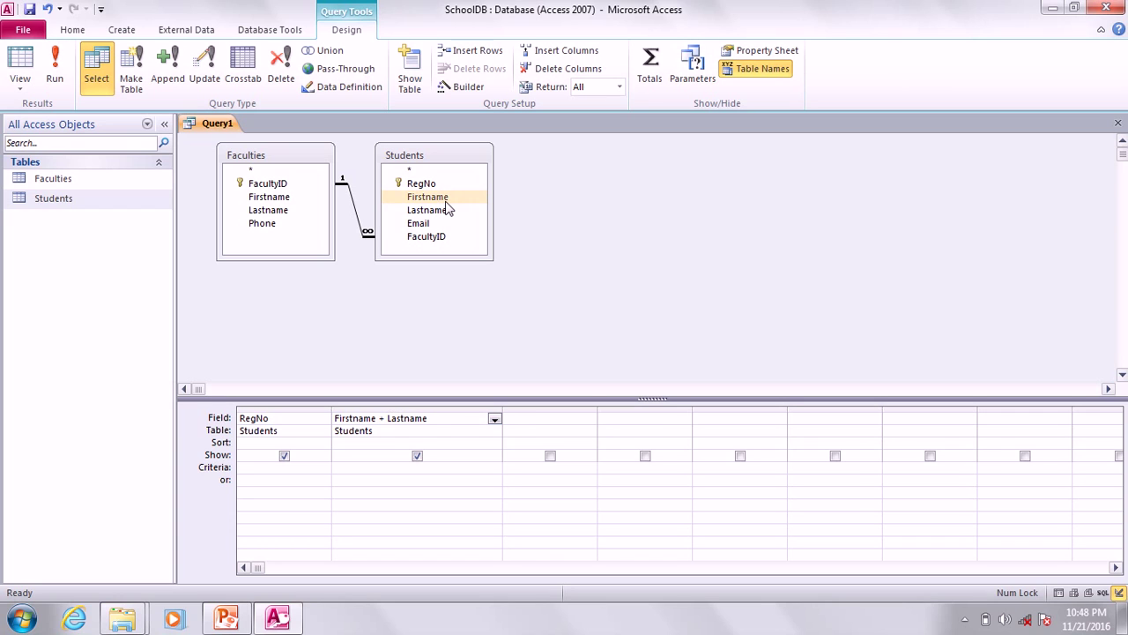
{"action": "left_click_drag", "start_coordinate": [447, 207], "coordinate": [453, 424]}
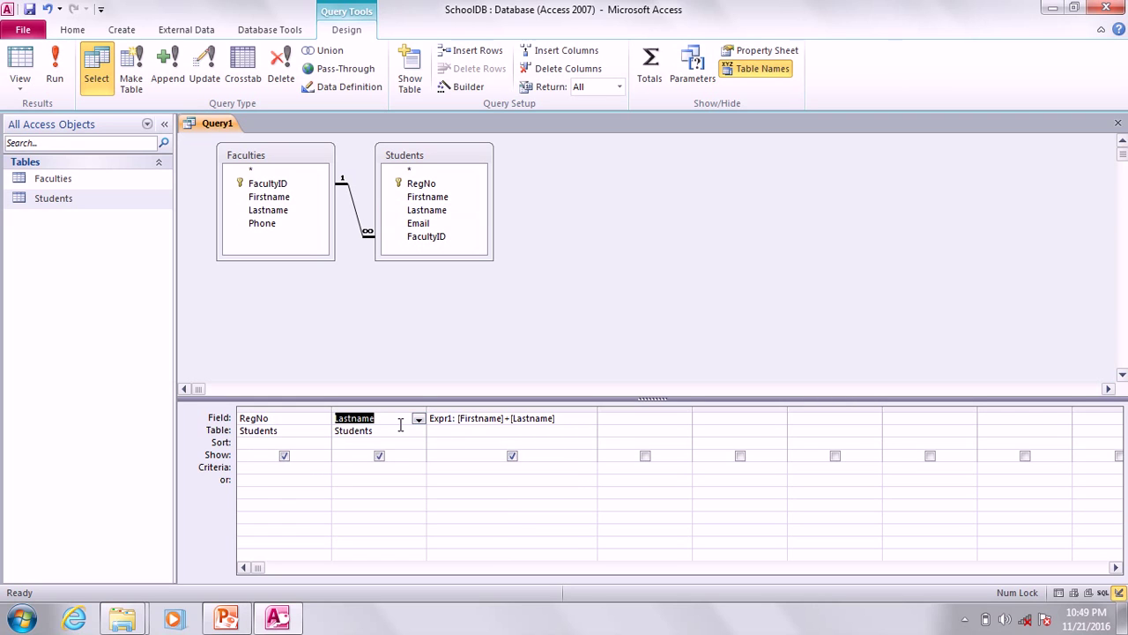
{"action": "key", "text": "Delete"}
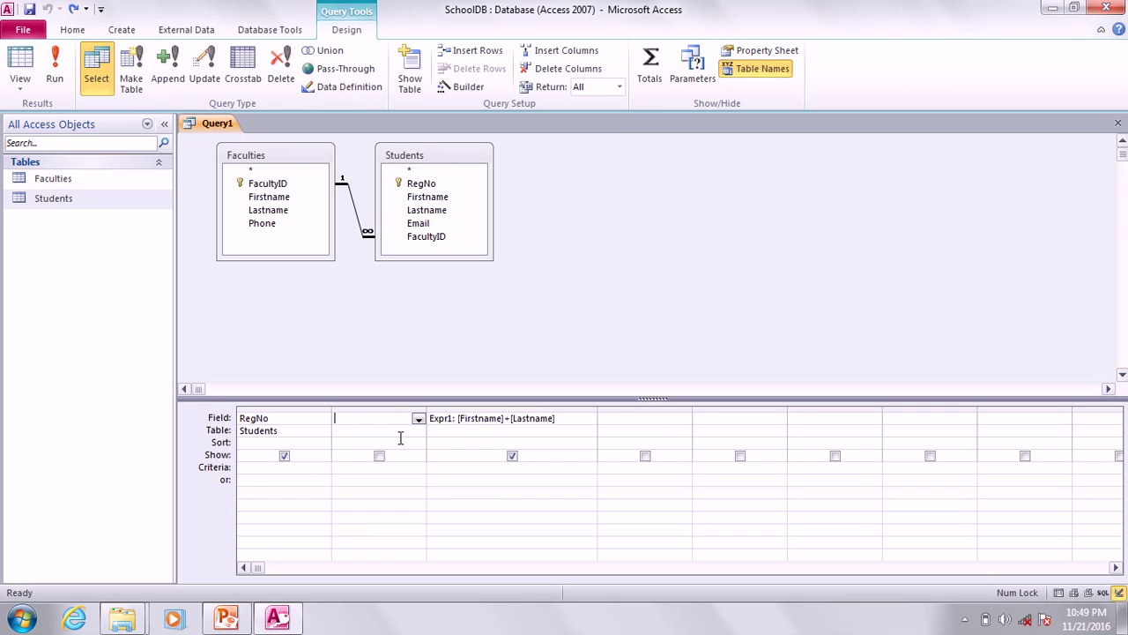
Clear the extra columns and drag Firstname and Lastname from Students into the grid.
{"action": "left_click", "coordinate": [396, 407]}
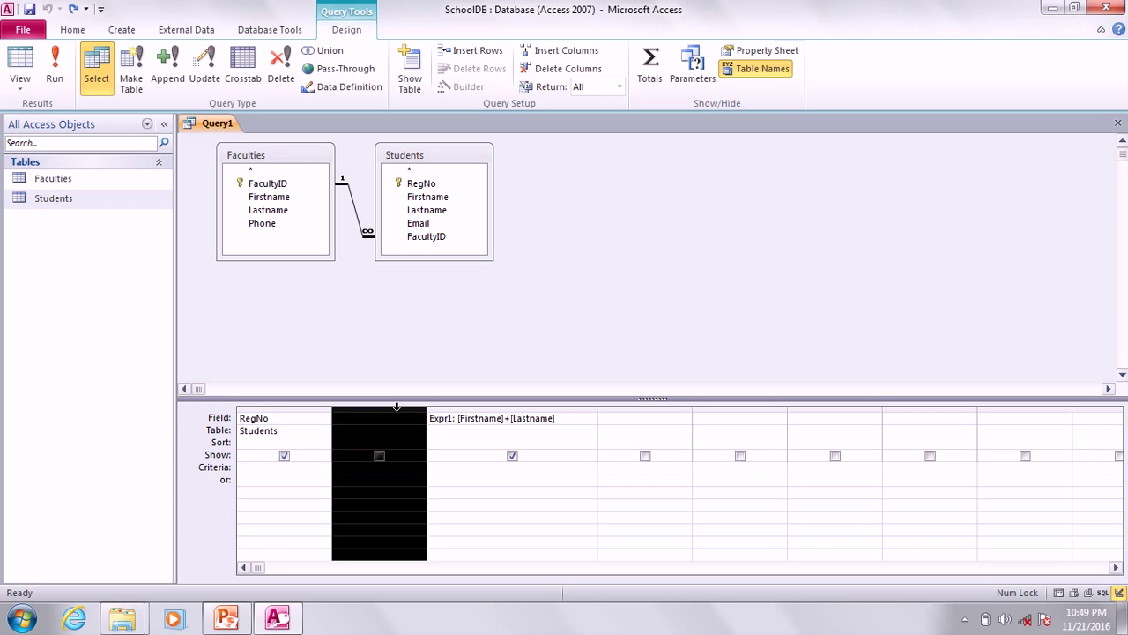
{"action": "key", "text": "Delete"}
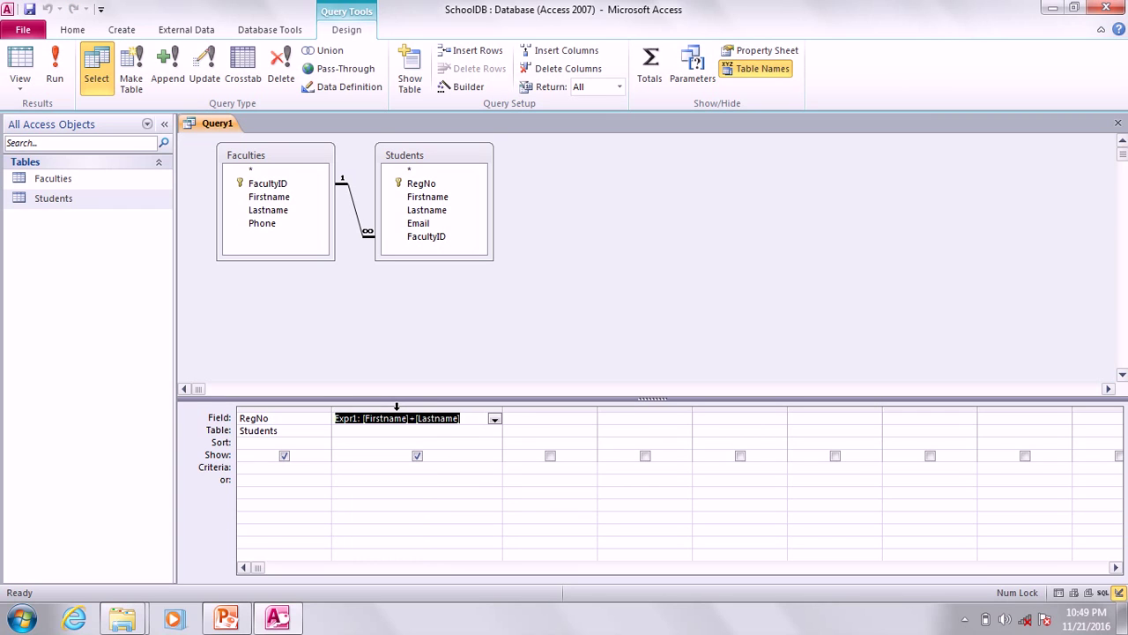
{"action": "key", "text": "Delete"}
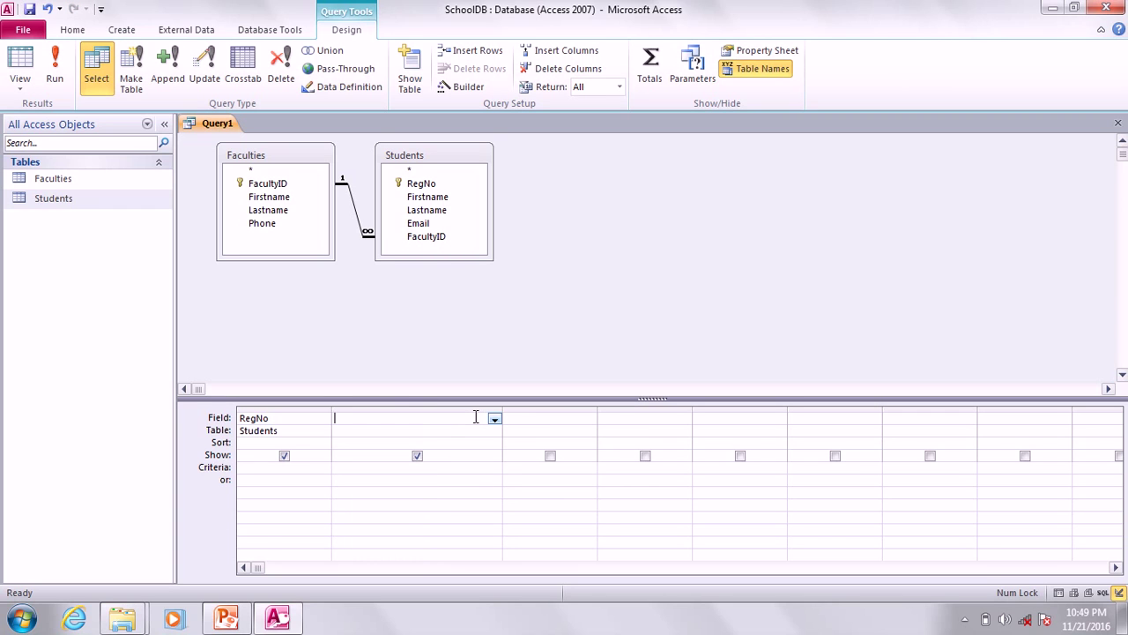
{"action": "left_click", "coordinate": [432, 199]}
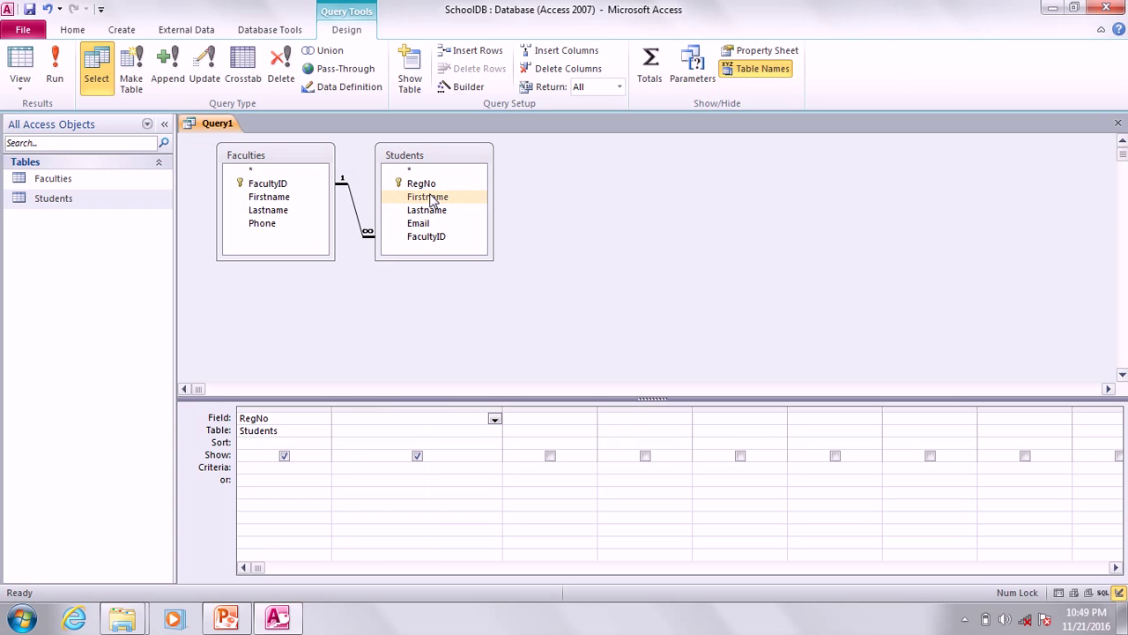
{"action": "left_click_drag", "start_coordinate": [432, 199], "coordinate": [390, 426]}
{"action": "left_click", "coordinate": [427, 215], "text": "ctrl"}
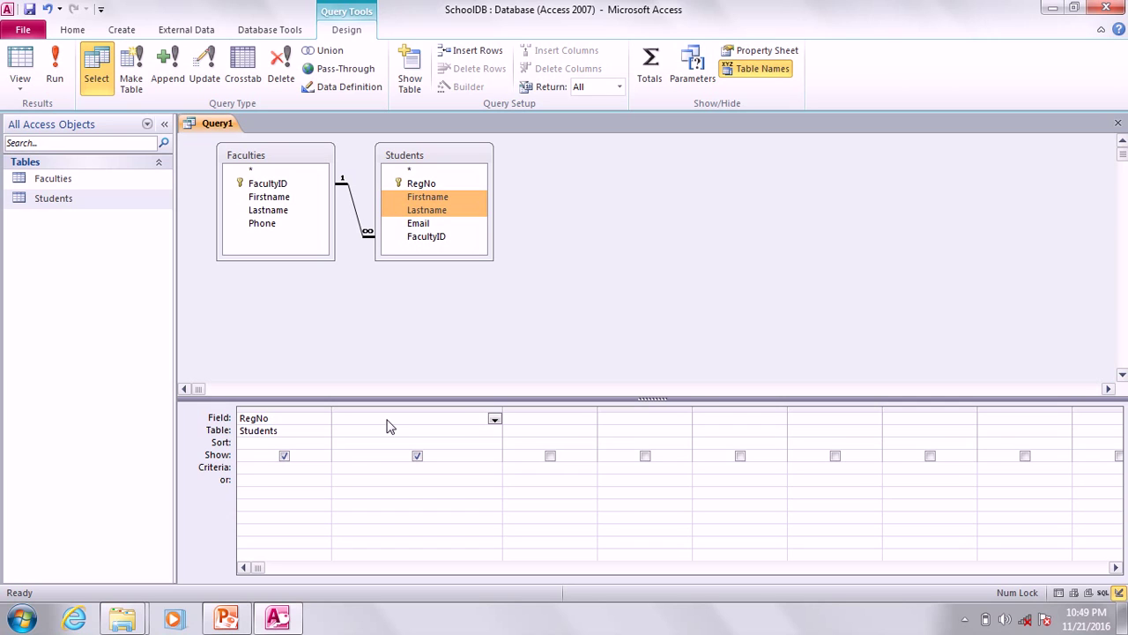
{"action": "left_click", "coordinate": [444, 212]}
{"action": "left_click_drag", "start_coordinate": [443, 213], "coordinate": [396, 420]}
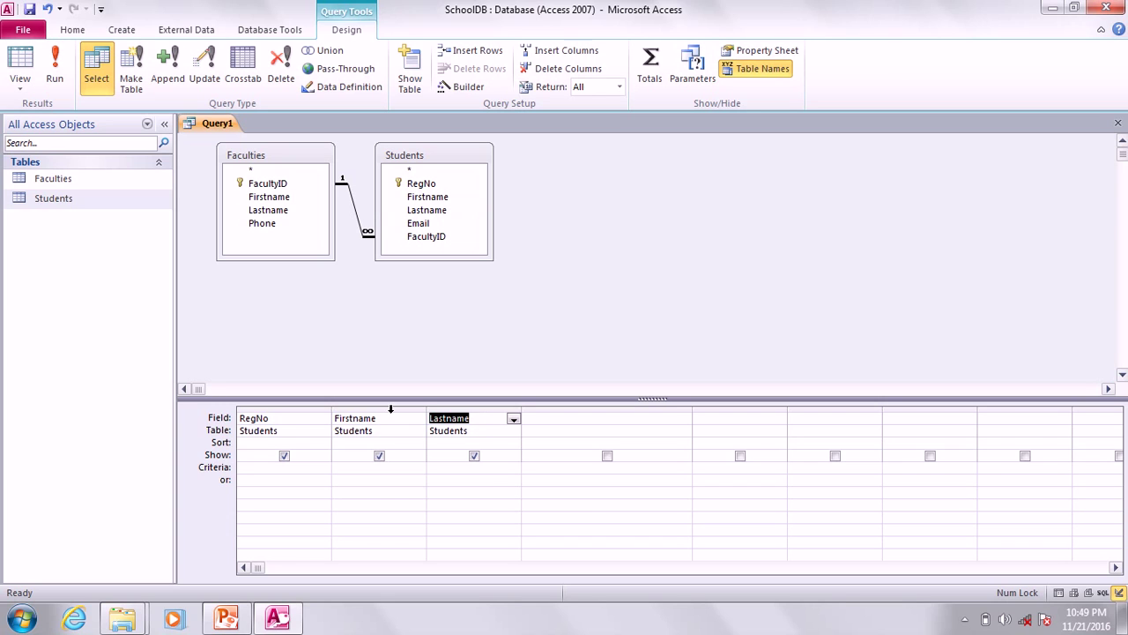
Delete the Firstname and Lastname columns, leaving only RegNo, and recheck the slide.
{"action": "left_click", "coordinate": [390, 409]}
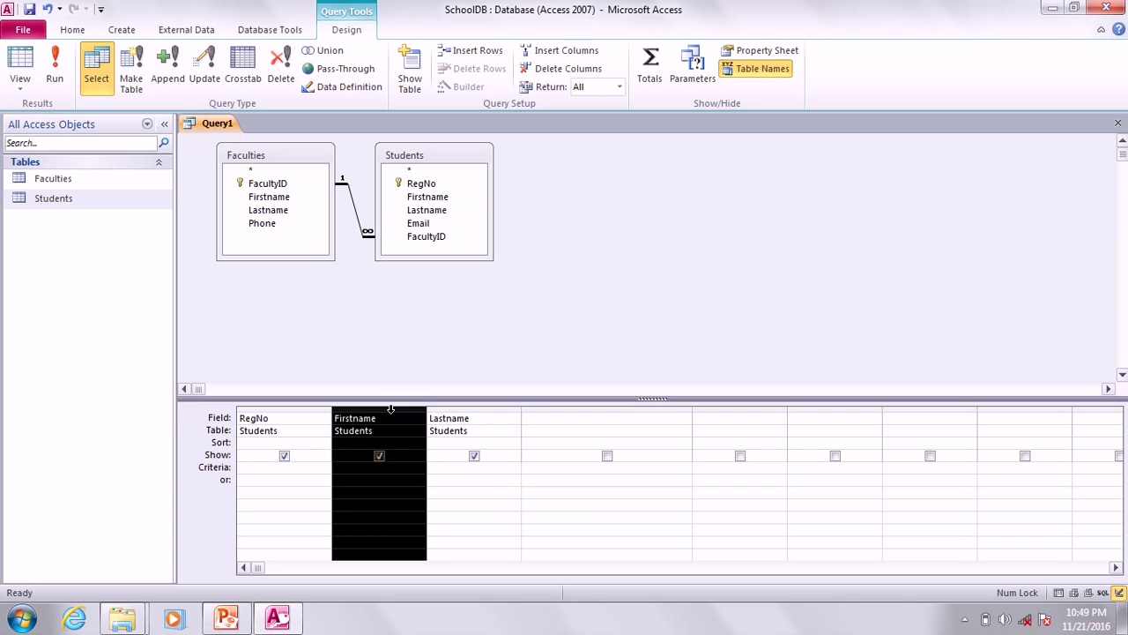
{"action": "key", "text": "Delete"}
{"action": "left_click", "coordinate": [388, 410]}
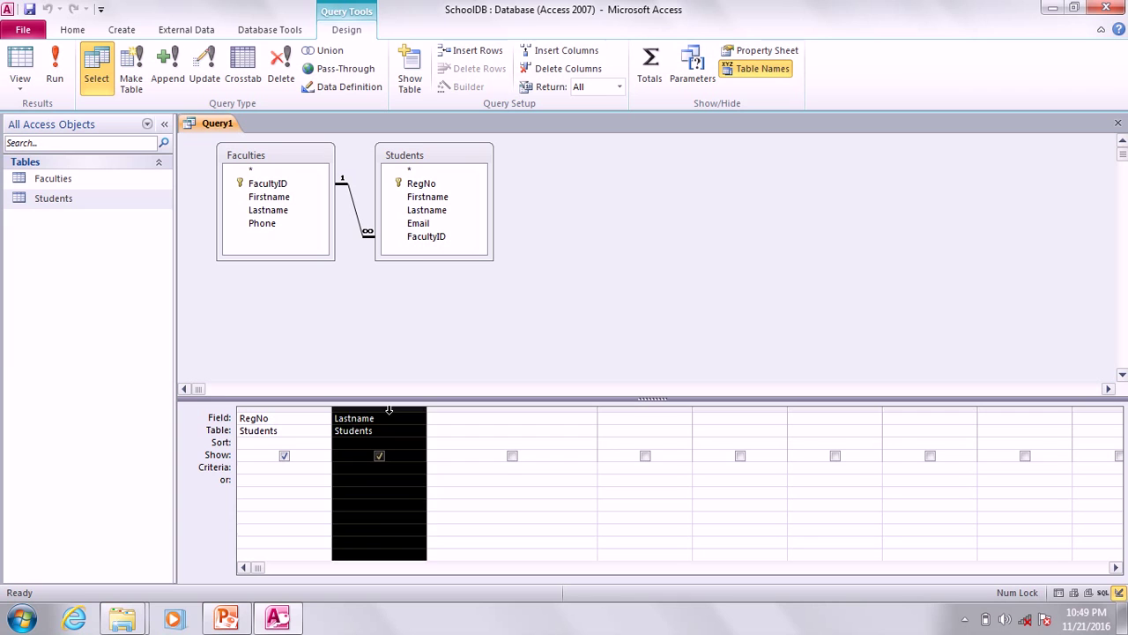
{"action": "key", "text": "Delete"}
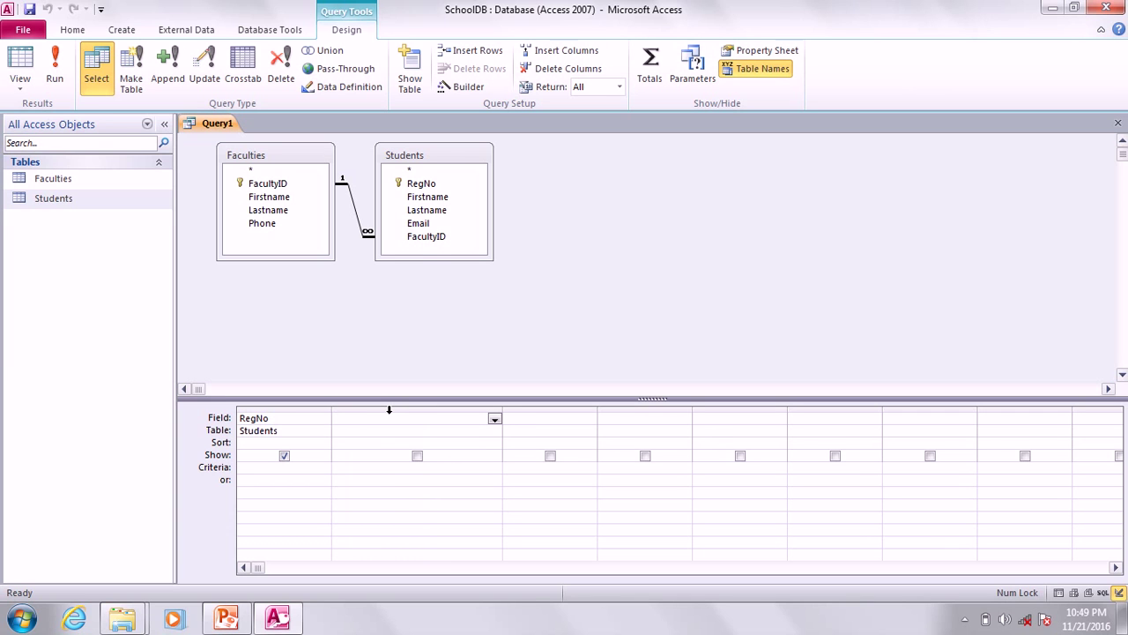
{"action": "left_click", "coordinate": [228, 619]}
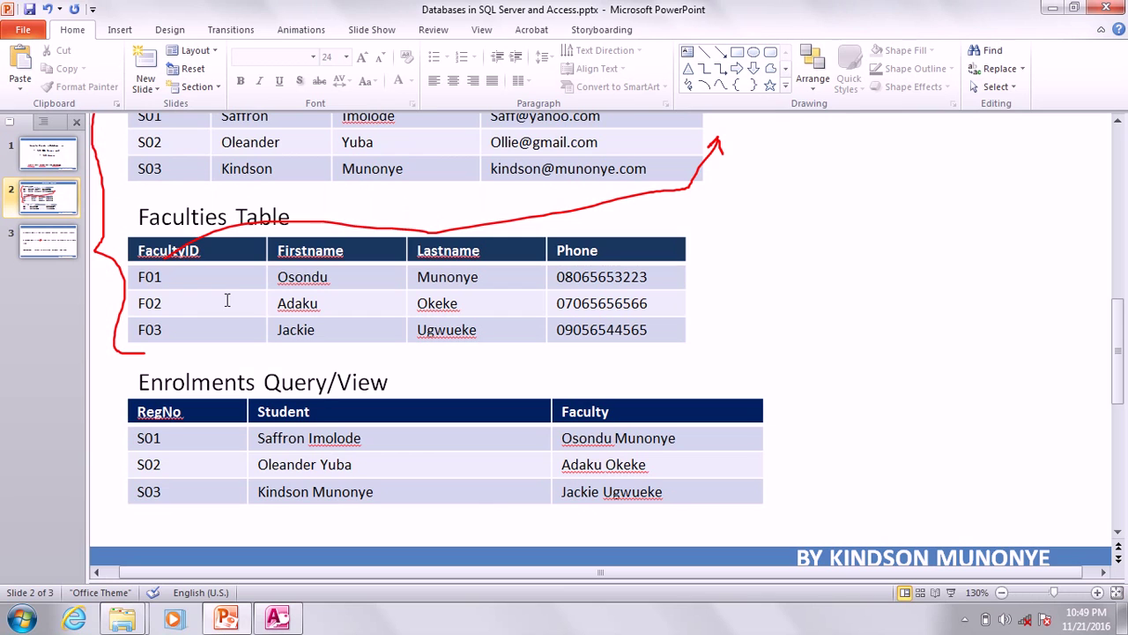
{"action": "left_click", "coordinate": [282, 620]}
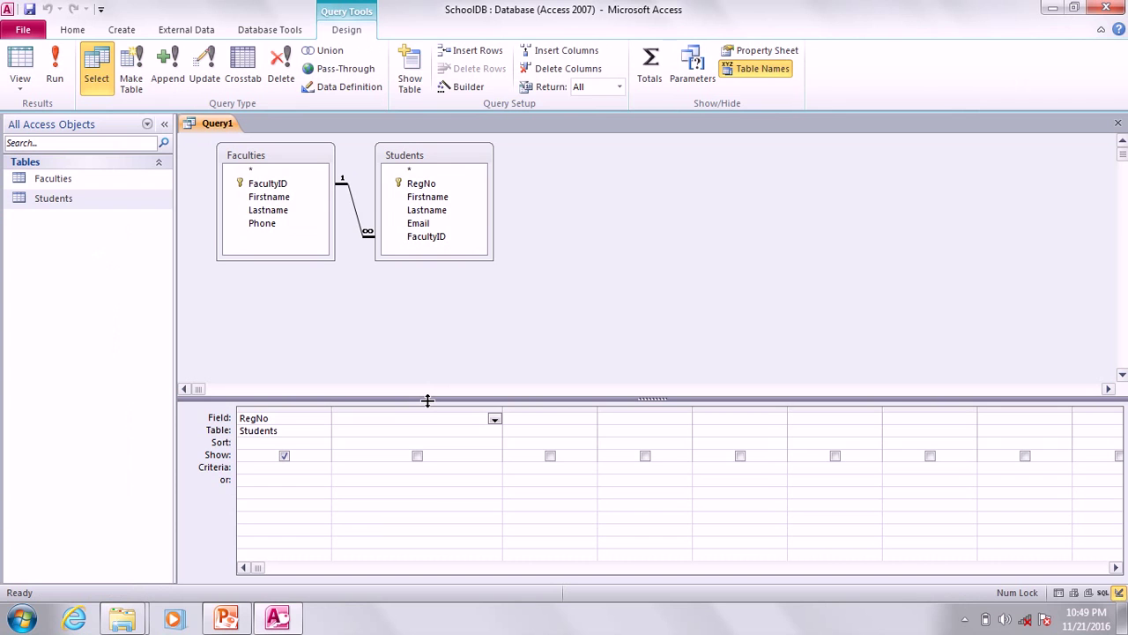
Set column 2's table to Students and locate its Firstname and Lastname fields.
{"action": "left_click", "coordinate": [470, 432]}
{"action": "left_click", "coordinate": [494, 431]}
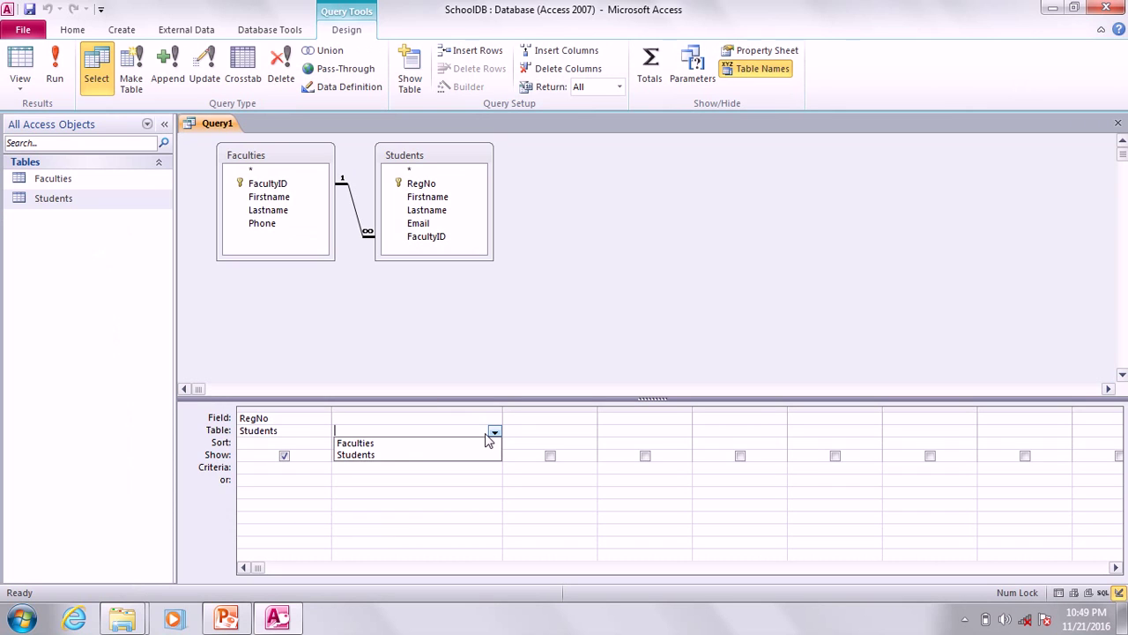
{"action": "left_click", "coordinate": [357, 454]}
{"action": "left_click", "coordinate": [379, 417]}
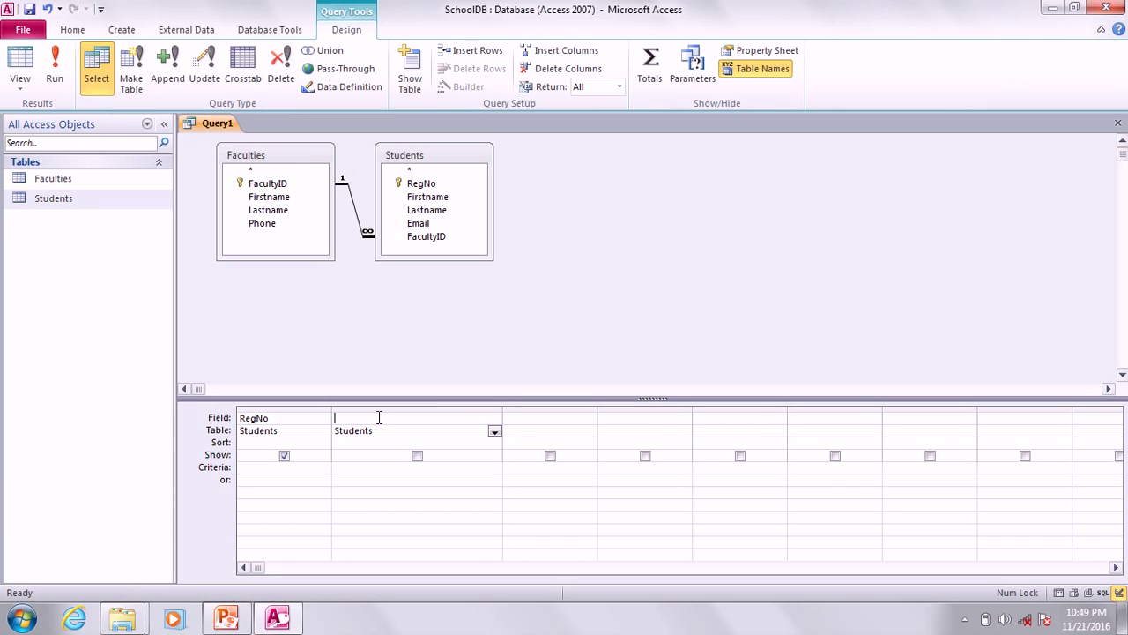
{"action": "left_click", "coordinate": [446, 195]}
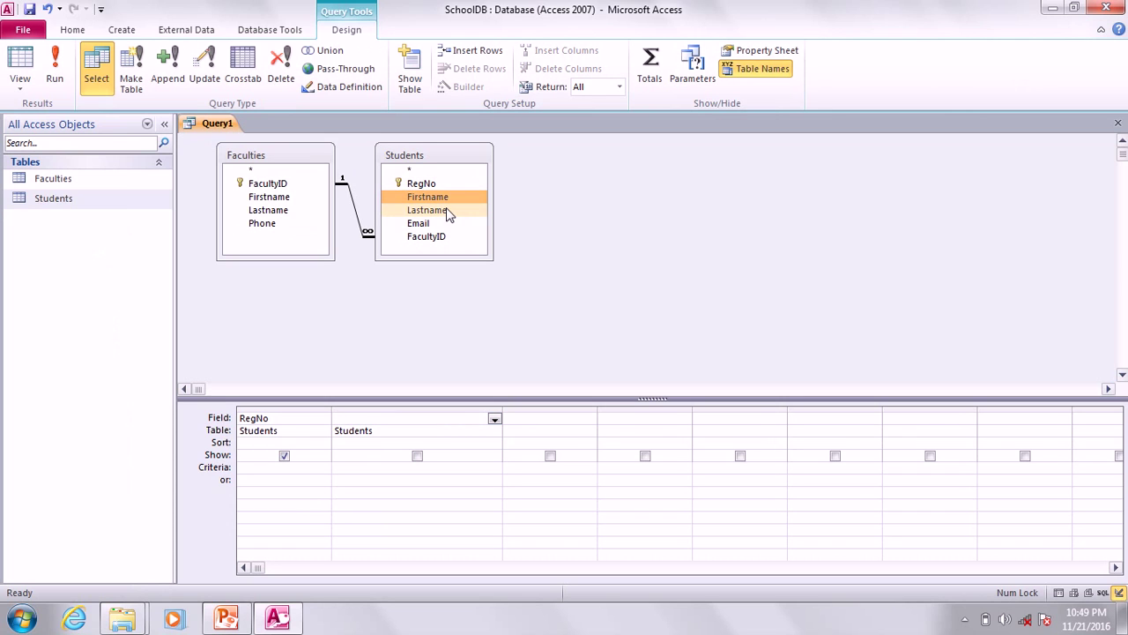
{"action": "left_click", "coordinate": [447, 212]}
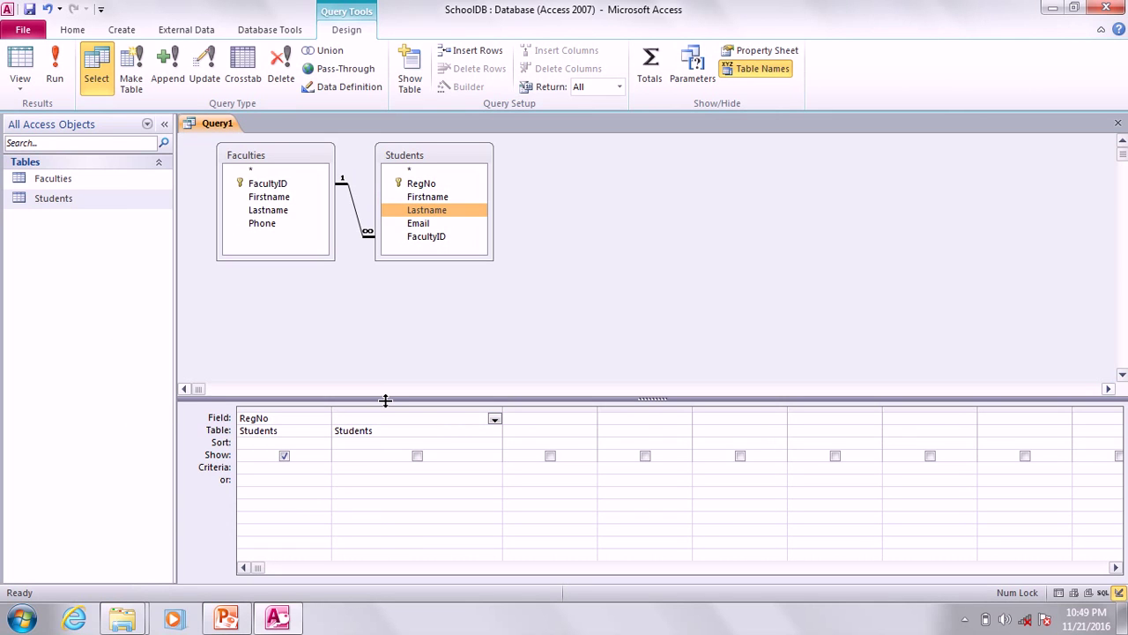
Enter Firstname + Lastname in column 2, producing Expr1: [Firstname]+[Lastname], and compare with the slide.
{"action": "left_click", "coordinate": [389, 416]}
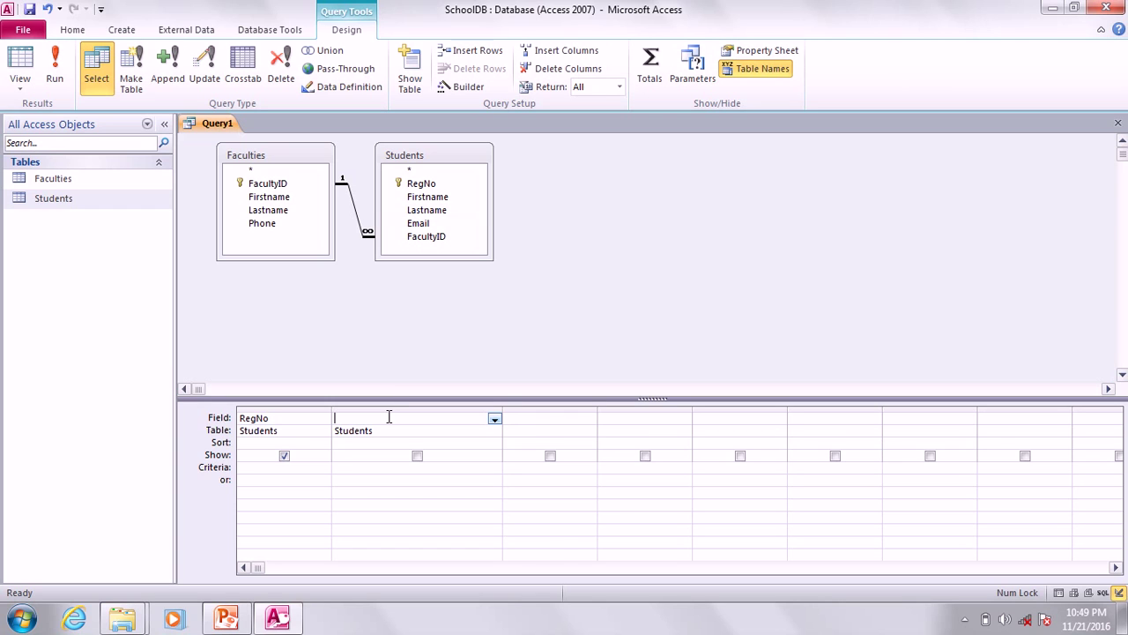
{"action": "type", "text": "Firs"}
{"action": "key", "text": "Right"}
{"action": "type", "text": "+ Lastname"}
{"action": "left_click", "coordinate": [433, 436]}
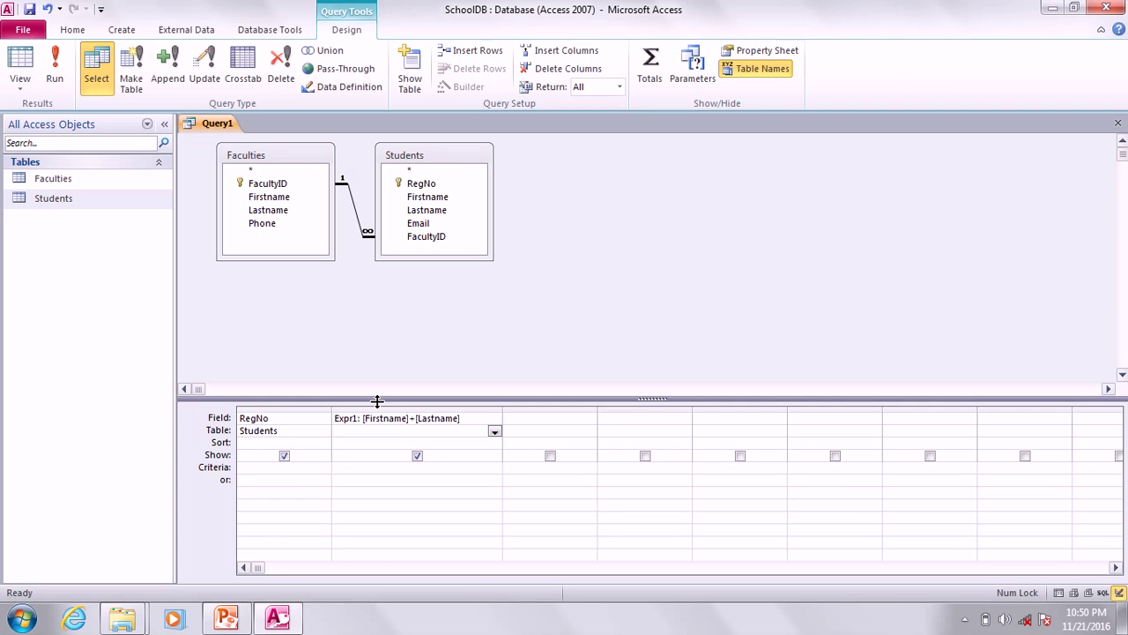
{"action": "left_click_drag", "start_coordinate": [359, 418], "coordinate": [335, 420]}
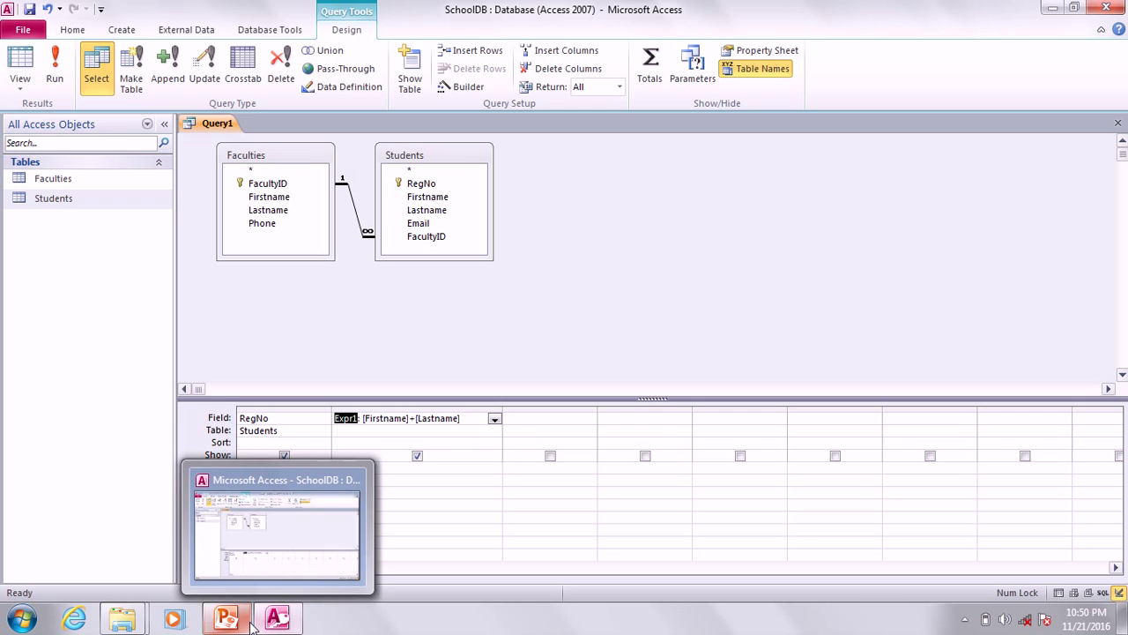
{"action": "left_click", "coordinate": [222, 622]}
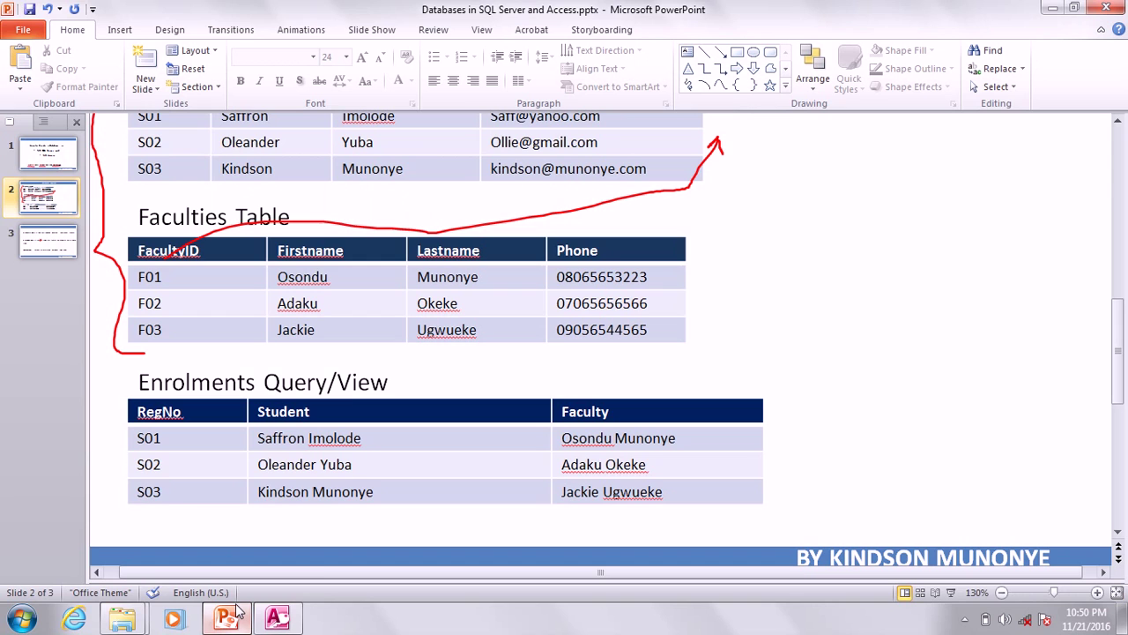
{"action": "mouse_move", "coordinate": [237, 610]}
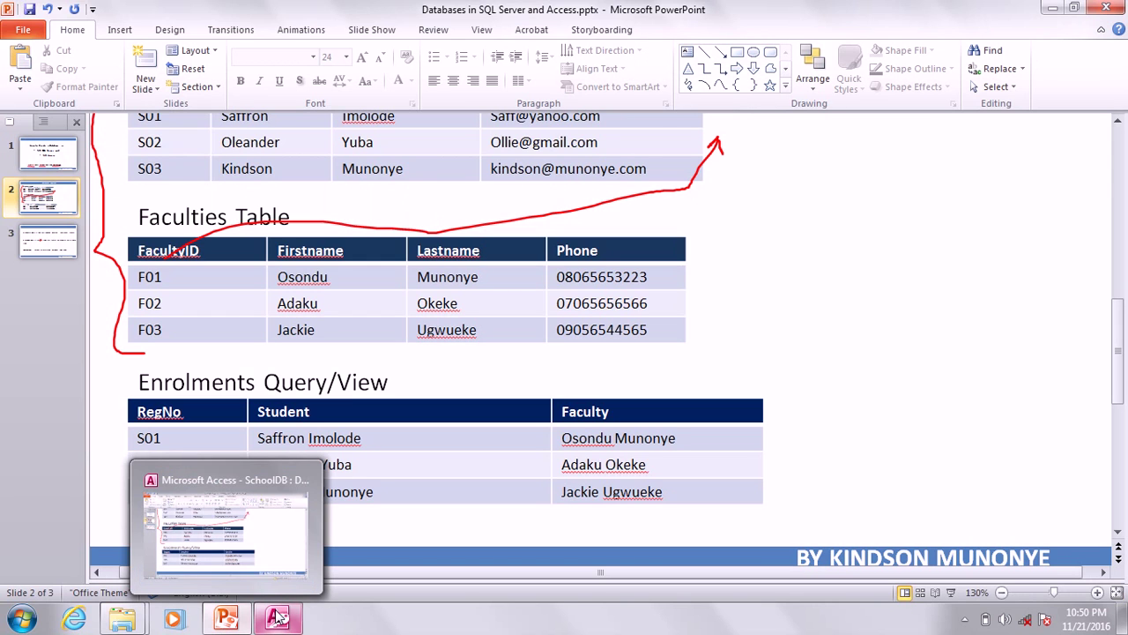
{"action": "left_click", "coordinate": [276, 617]}
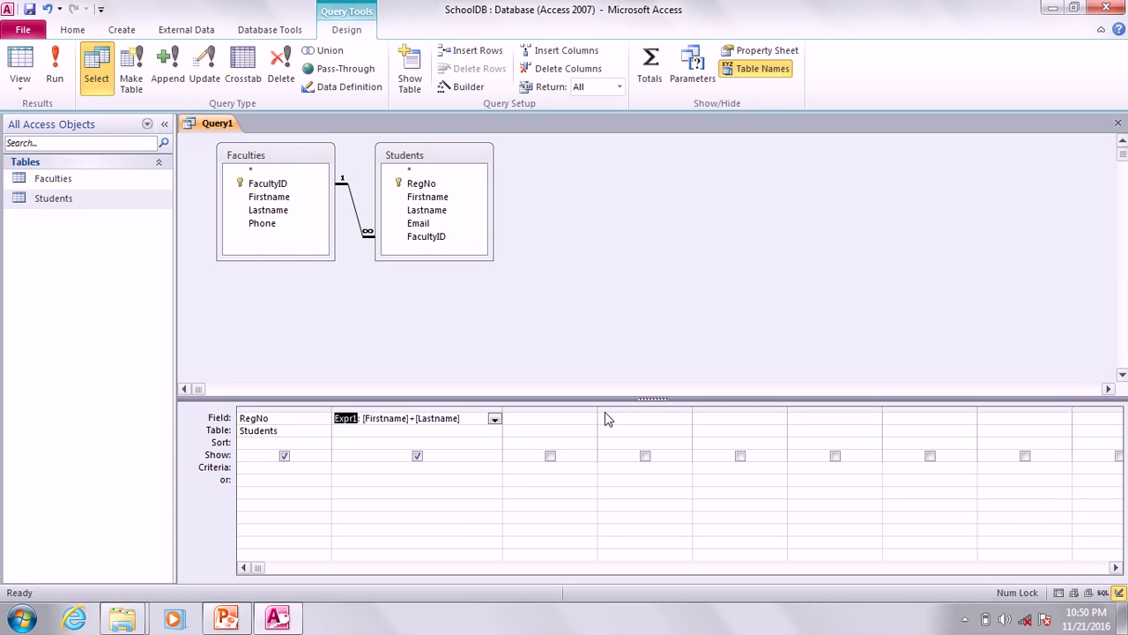
Widen the third column and assign Students as the table for the Expr1 column.
{"action": "left_click_drag", "start_coordinate": [692, 420], "coordinate": [683, 419]}
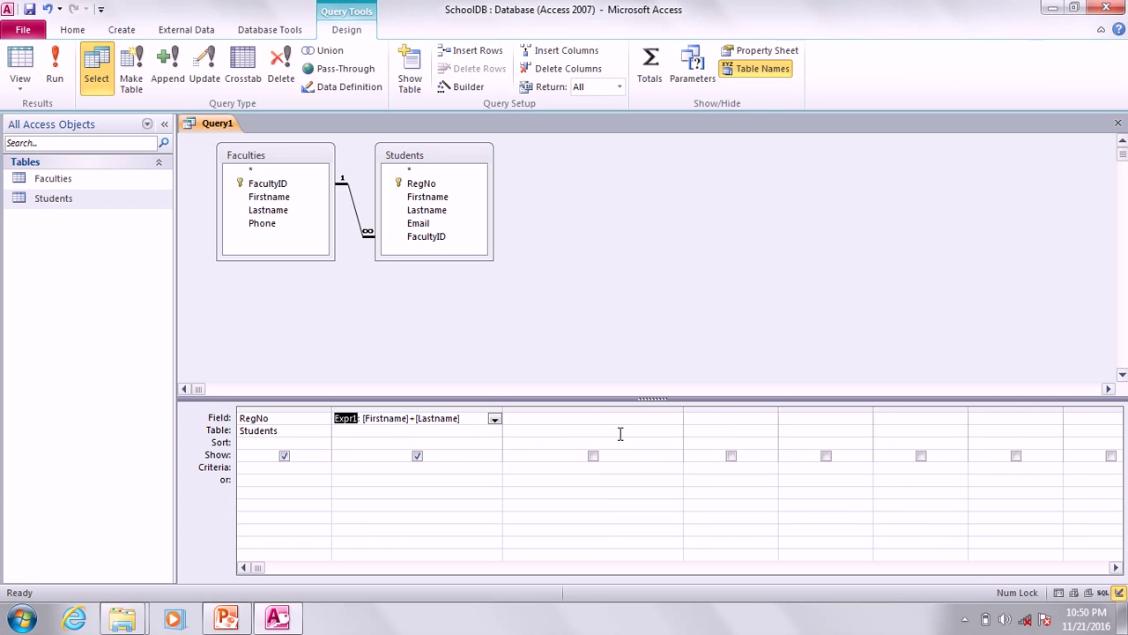
{"action": "left_click", "coordinate": [497, 433]}
{"action": "left_click", "coordinate": [496, 432]}
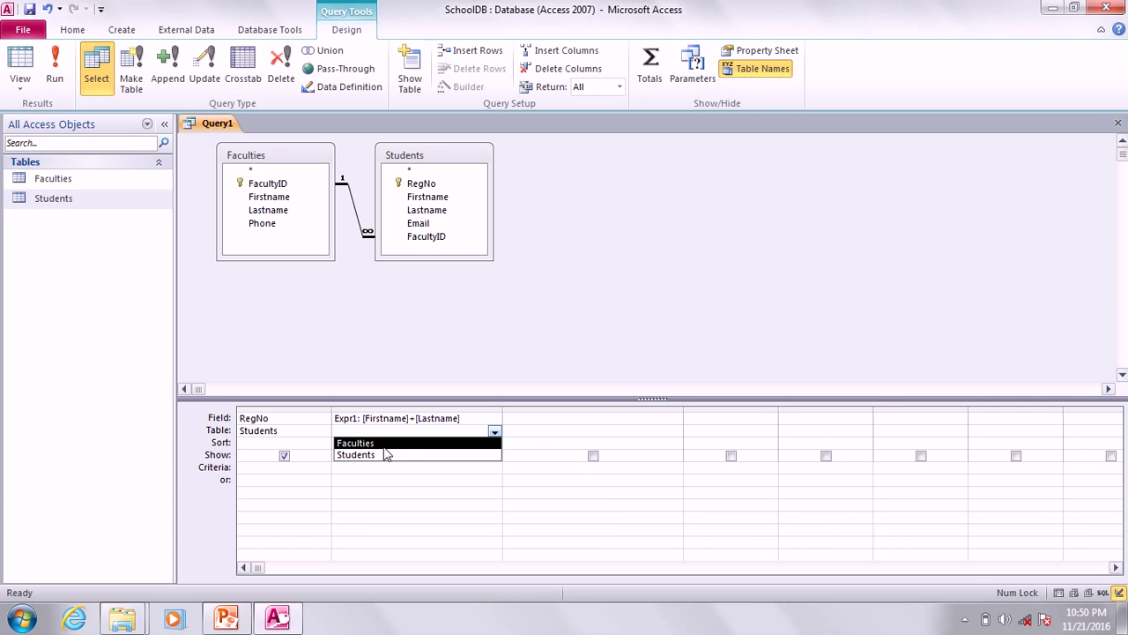
{"action": "left_click", "coordinate": [385, 454]}
Set column 3's table to Faculties and enter Firstname + Lastname as Expr2.
{"action": "left_click", "coordinate": [631, 431]}
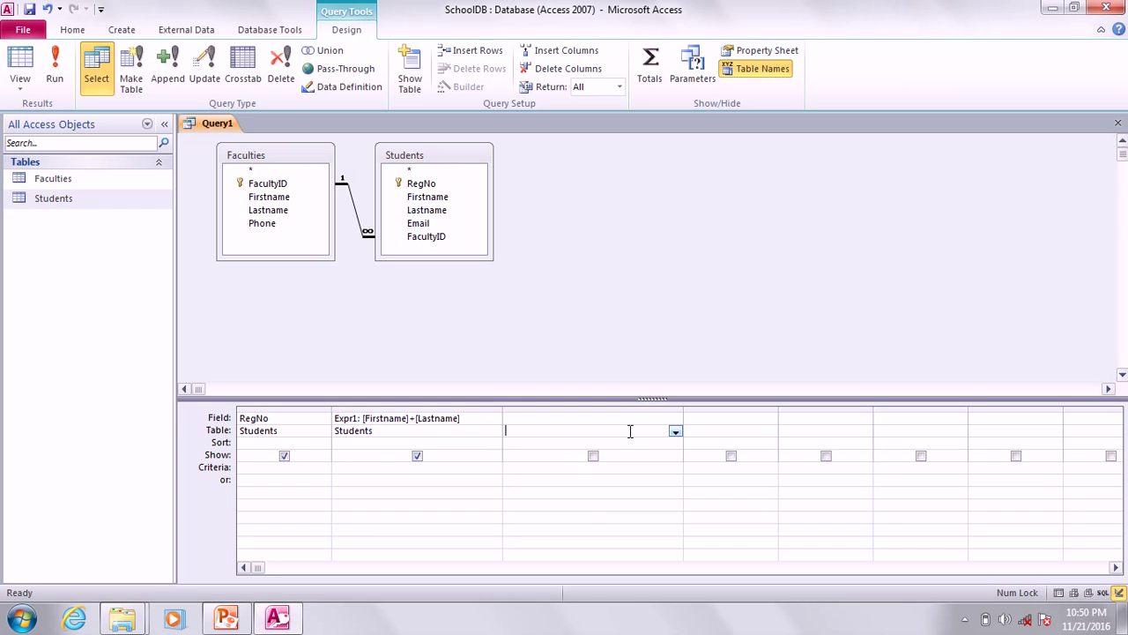
{"action": "left_click", "coordinate": [675, 432]}
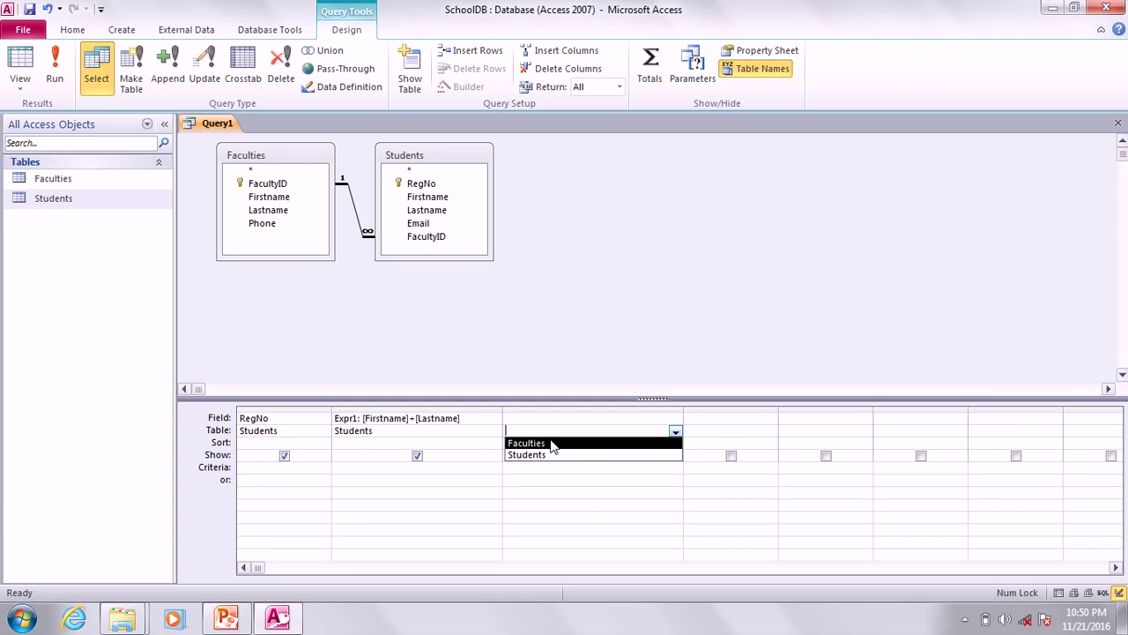
{"action": "left_click", "coordinate": [552, 443]}
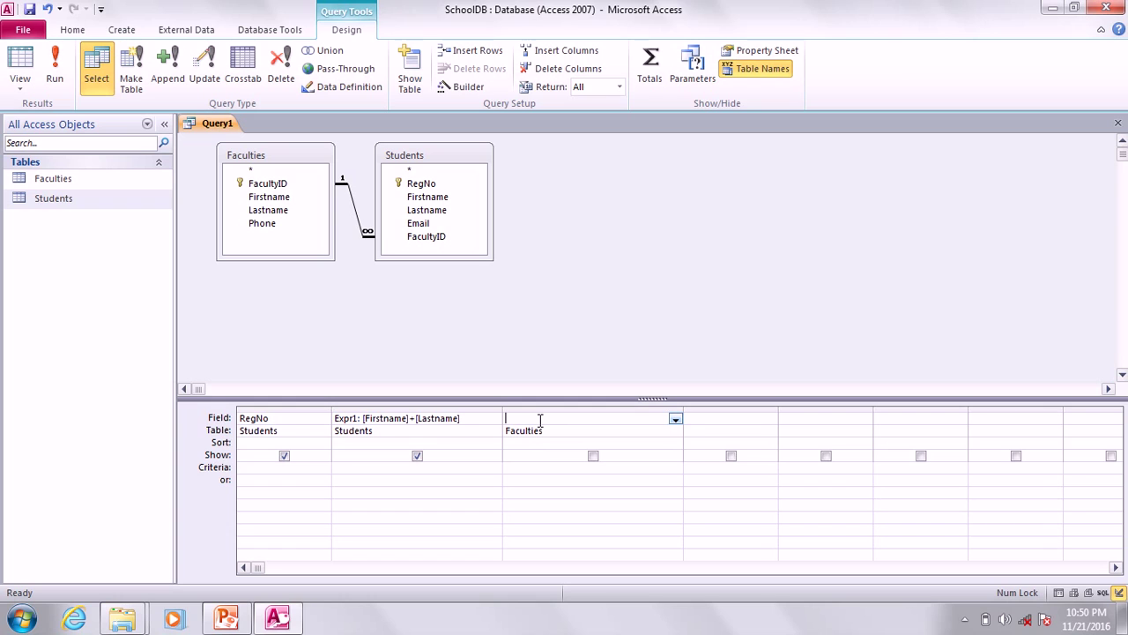
{"action": "type", "text": "Fi"}
{"action": "type", "text": "rsta"}
{"action": "type", "text": "ame"}
{"action": "type", "text": " + La"}
{"action": "type", "text": "stname"}
{"action": "key", "text": "Return"}
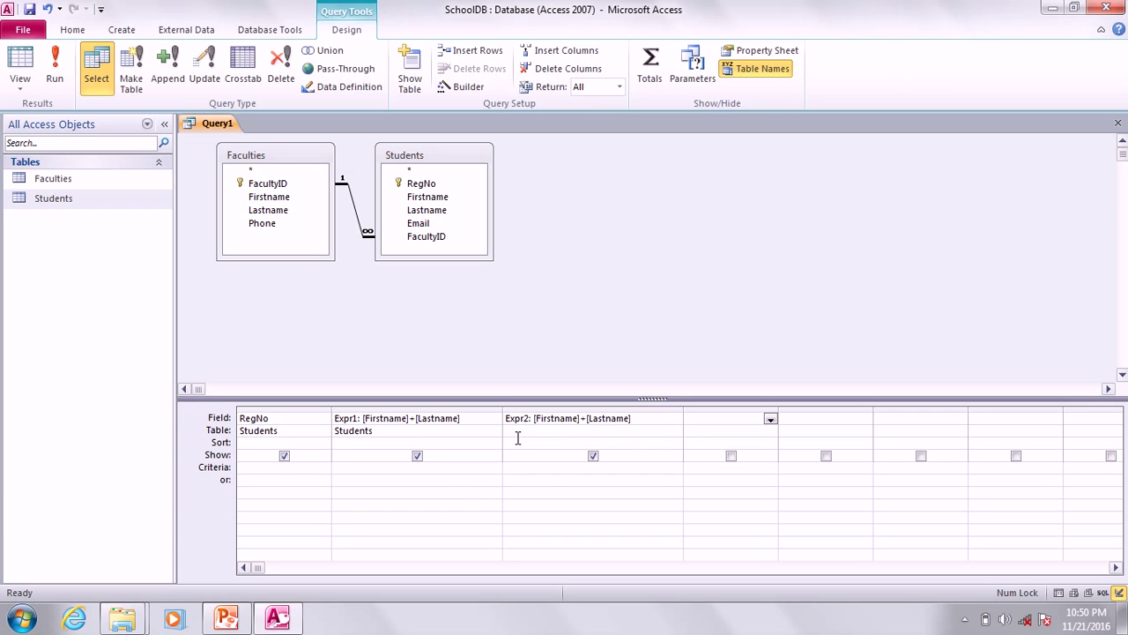
{"action": "left_click", "coordinate": [493, 442]}
{"action": "left_click", "coordinate": [552, 433]}
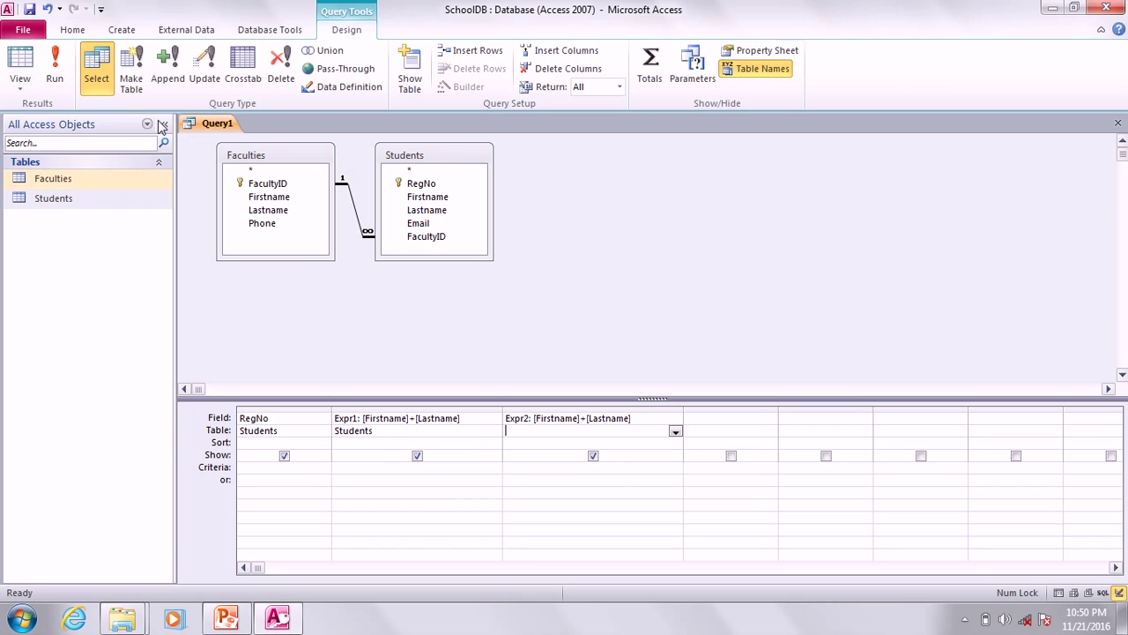
Save the query as Enrollments and close its design tab.
{"action": "left_click", "coordinate": [30, 11]}
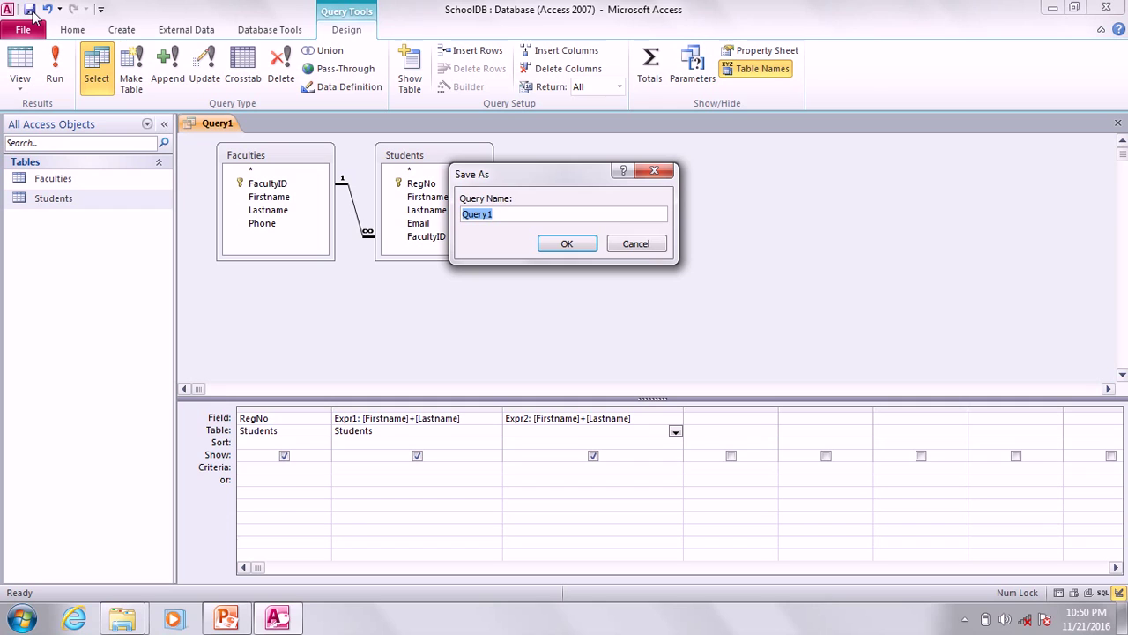
{"action": "type", "text": "Enrollments"}
{"action": "key", "text": "Return"}
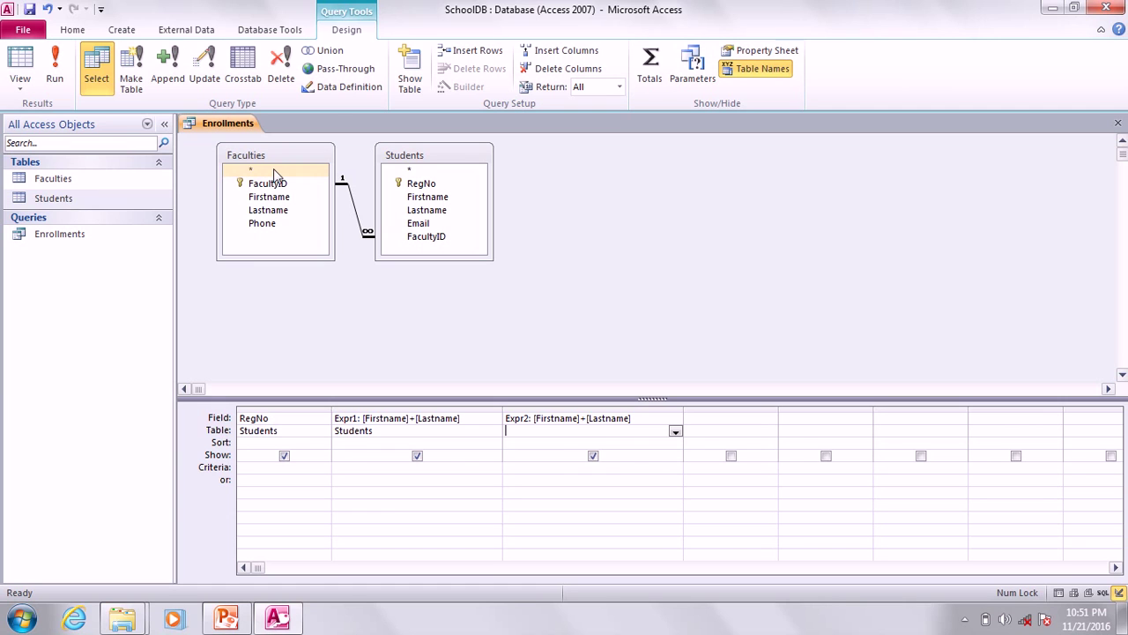
{"action": "right_click", "coordinate": [231, 125]}
{"action": "left_click", "coordinate": [246, 170]}
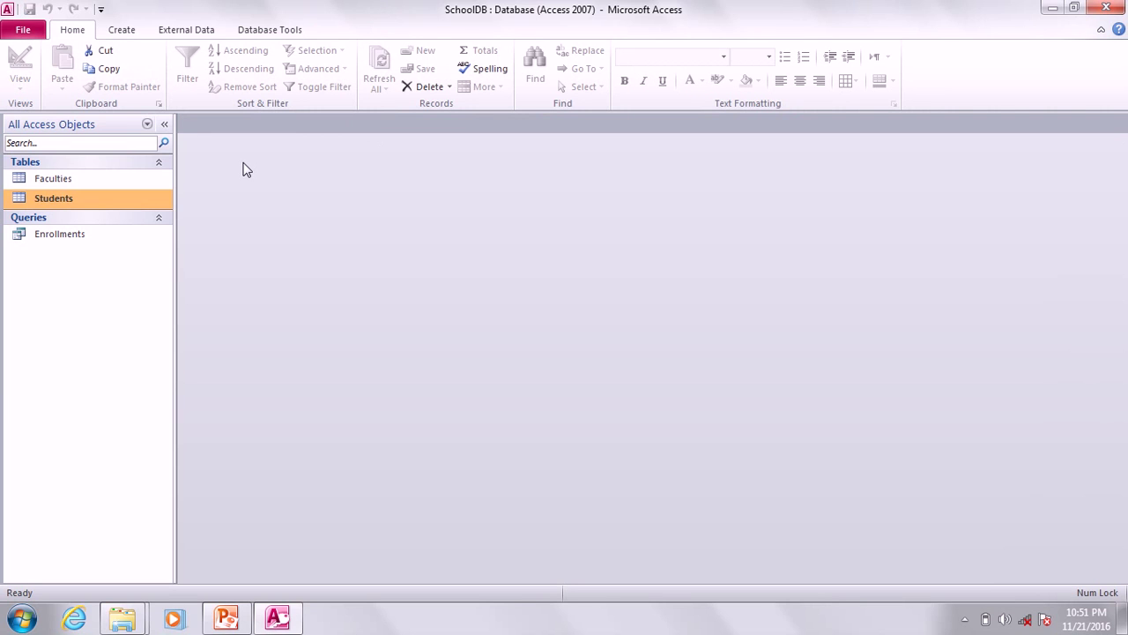
Run the Enrollments query and dismiss the error that [Lastname] is ambiguous.
{"action": "right_click", "coordinate": [63, 243]}
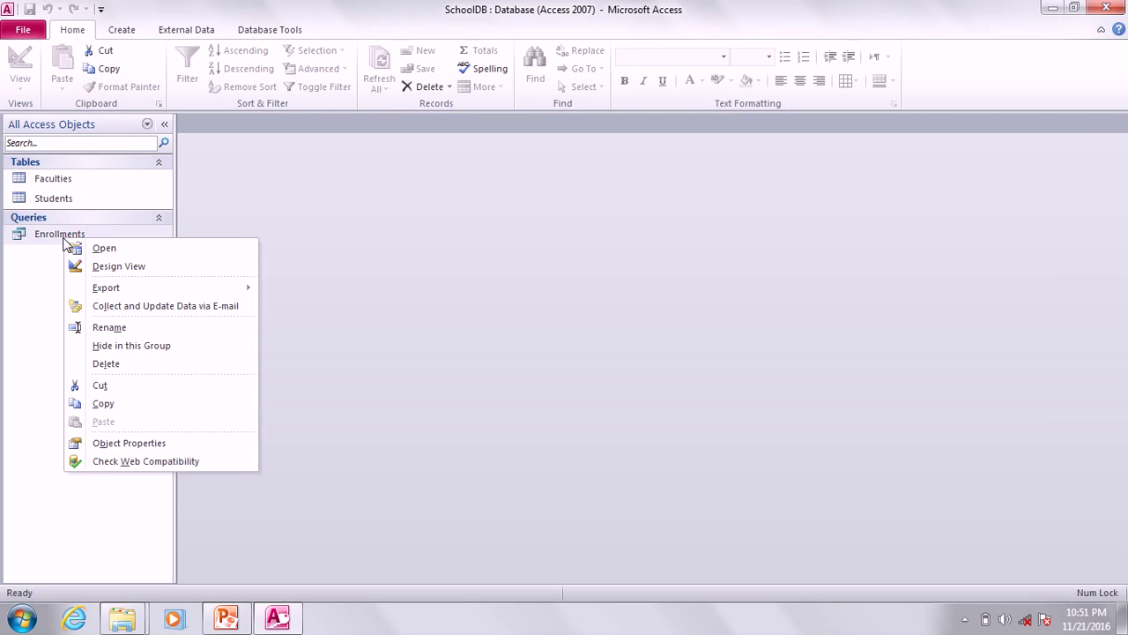
{"action": "right_click", "coordinate": [51, 231]}
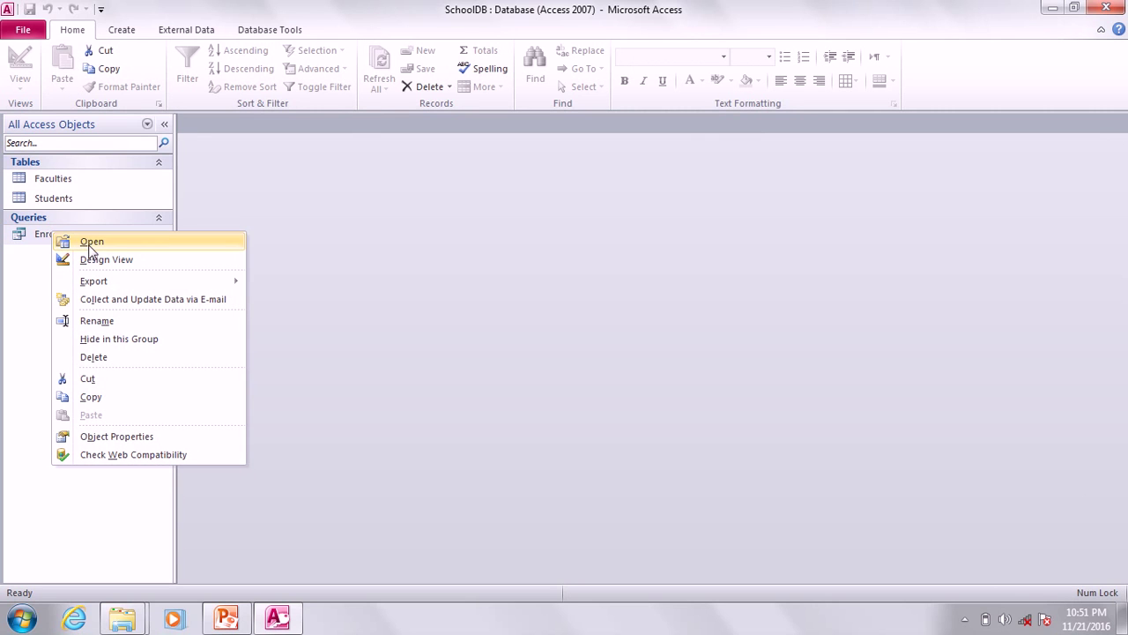
{"action": "left_click", "coordinate": [91, 243]}
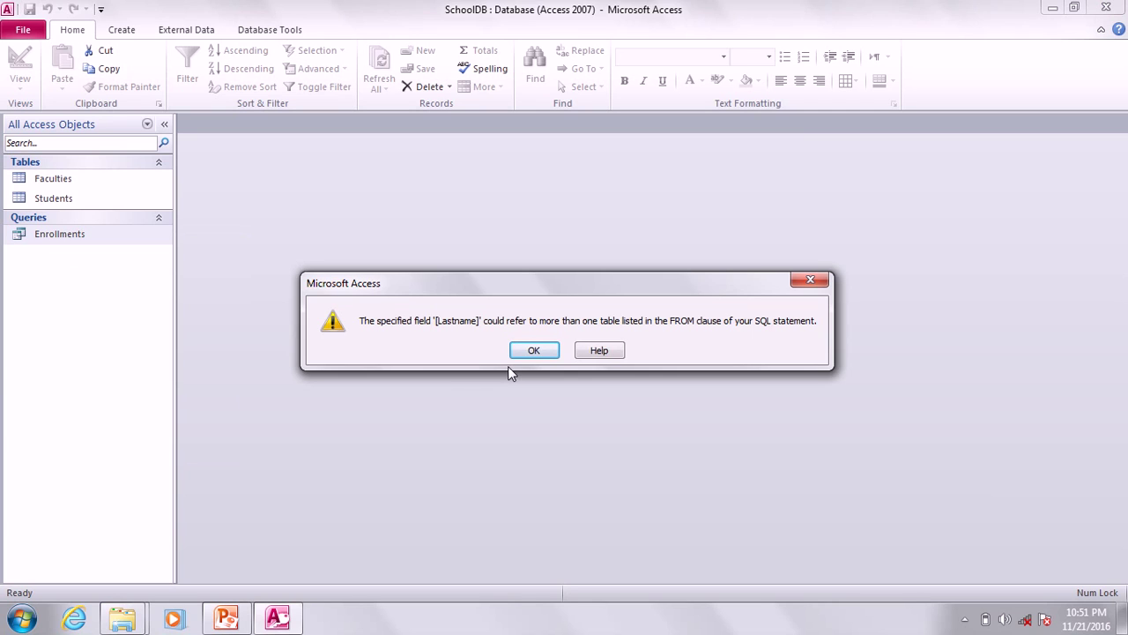
{"action": "left_click", "coordinate": [544, 351]}
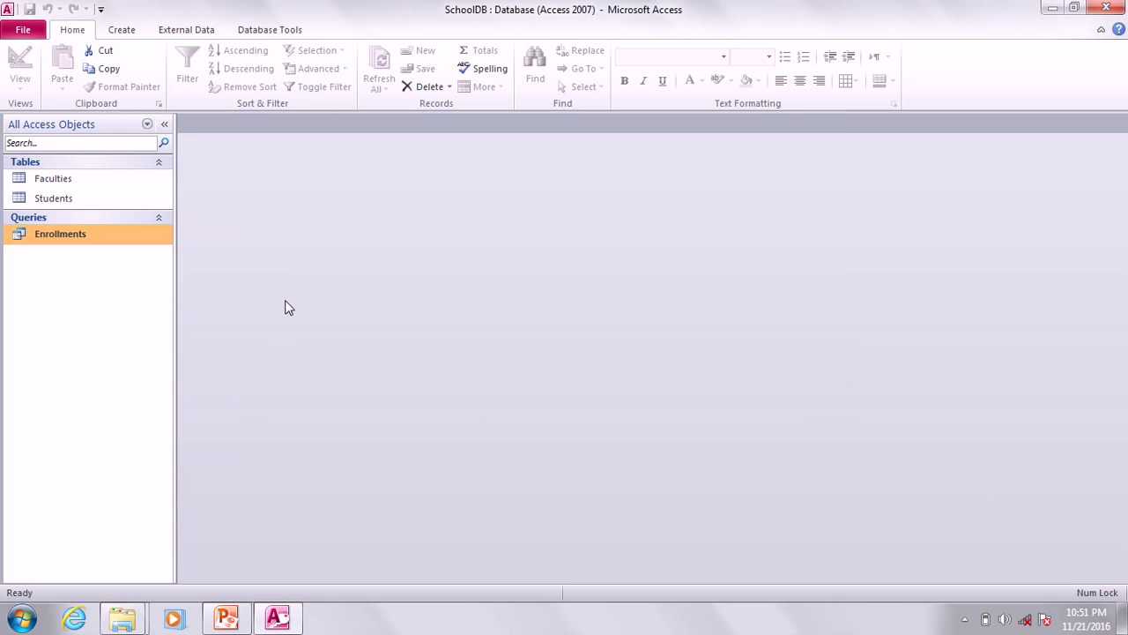
{"action": "right_click", "coordinate": [88, 245]}
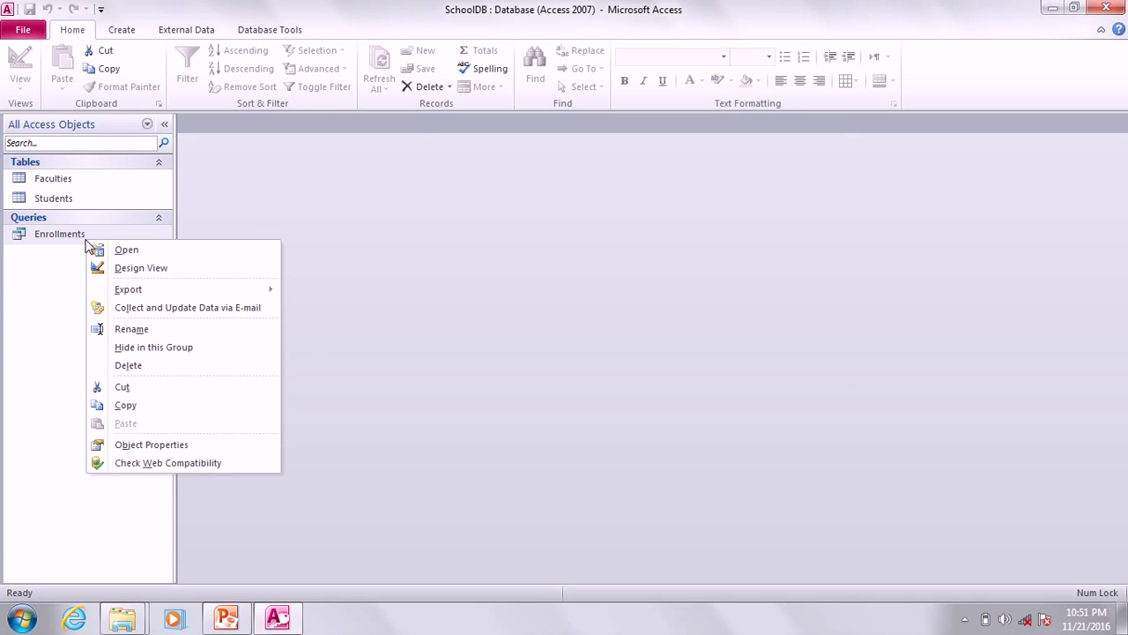
Open Enrollments in Design View and widen Expr1 and Expr2 until their formulas are fully visible.
{"action": "left_click", "coordinate": [133, 265]}
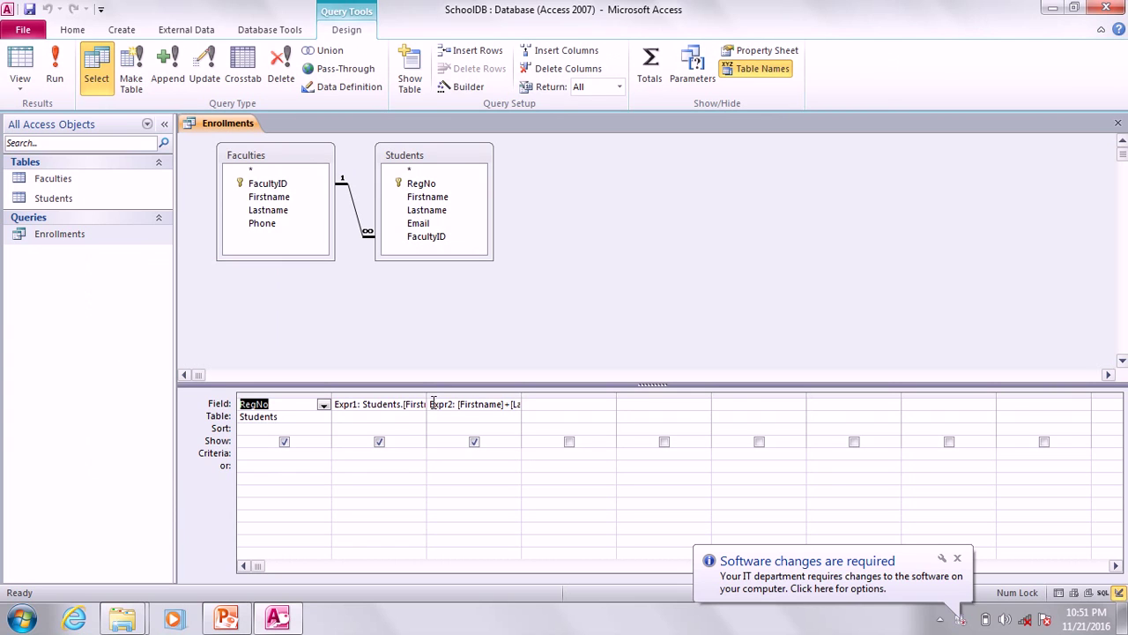
{"action": "left_click_drag", "start_coordinate": [432, 402], "coordinate": [492, 402]}
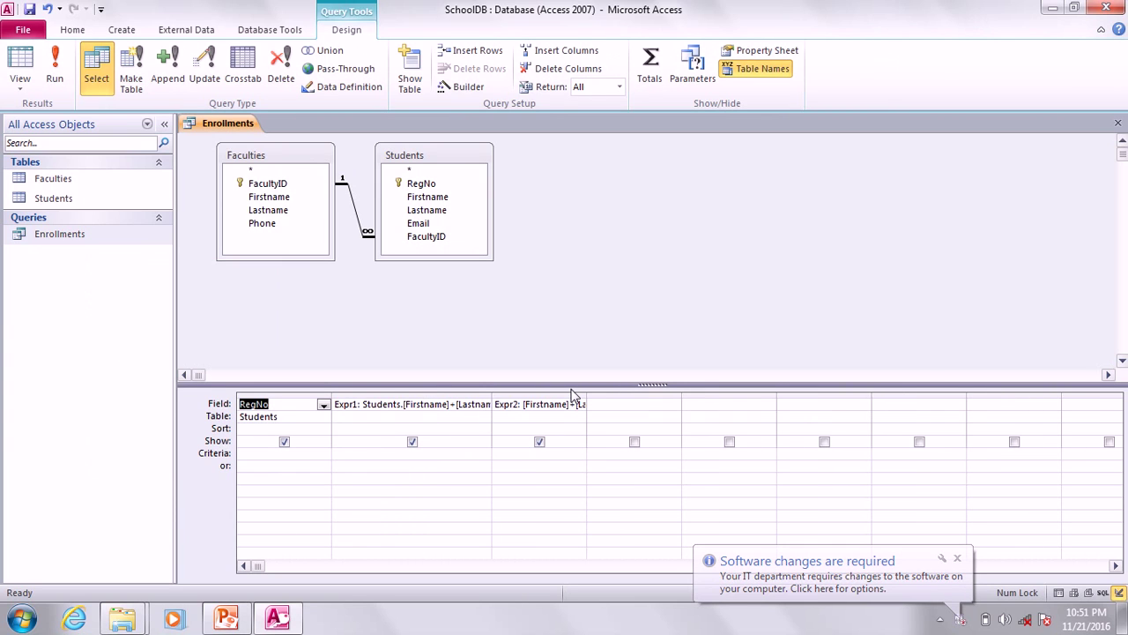
{"action": "left_click_drag", "start_coordinate": [586, 398], "coordinate": [769, 393]}
{"action": "left_click_drag", "start_coordinate": [492, 394], "coordinate": [619, 389]}
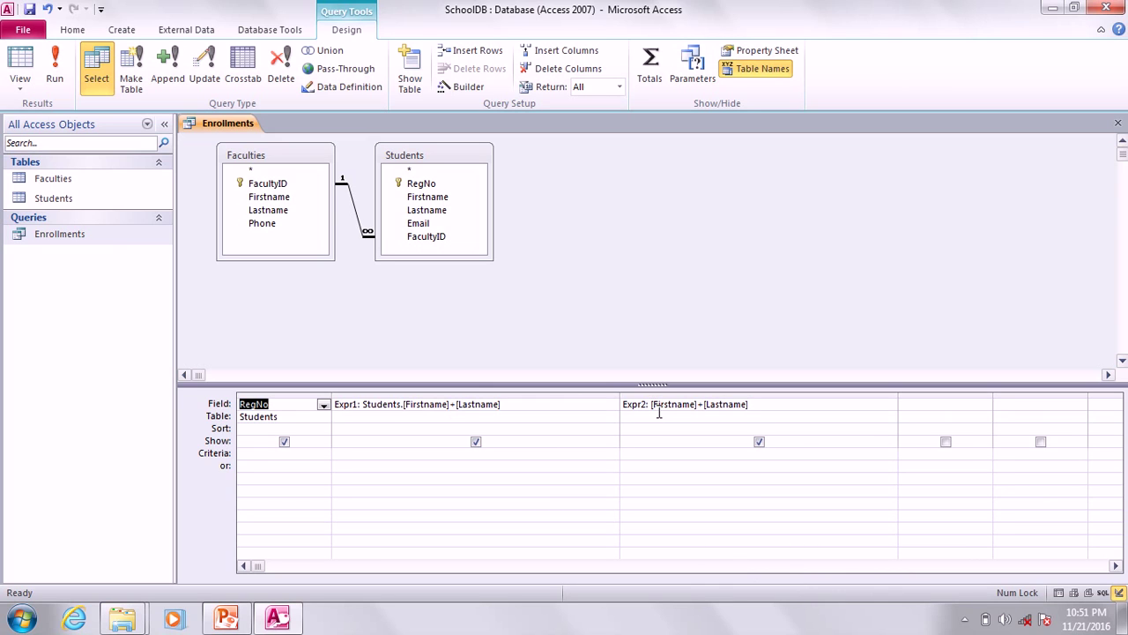
Set the Table cell under Expr2 to Faculties in the query design grid.
{"action": "left_click", "coordinate": [681, 416]}
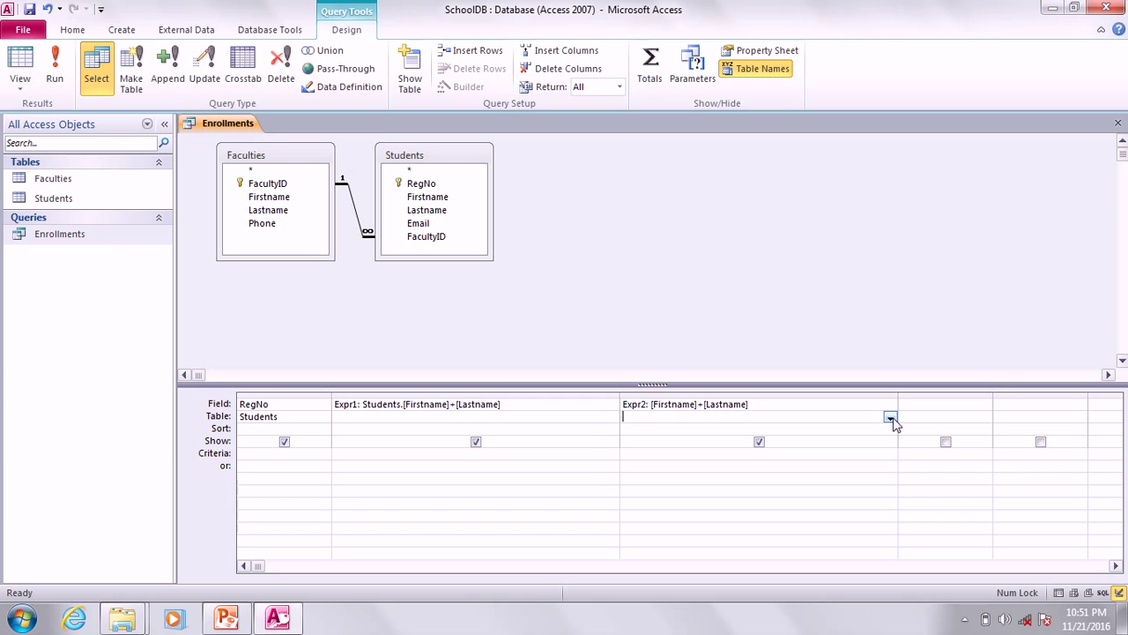
{"action": "left_click", "coordinate": [891, 418]}
{"action": "left_click", "coordinate": [654, 430]}
{"action": "right_click", "coordinate": [217, 124]}
Close and rerun Enrollments, dismissing the ambiguous [Lastname] field error.
{"action": "left_click", "coordinate": [253, 145]}
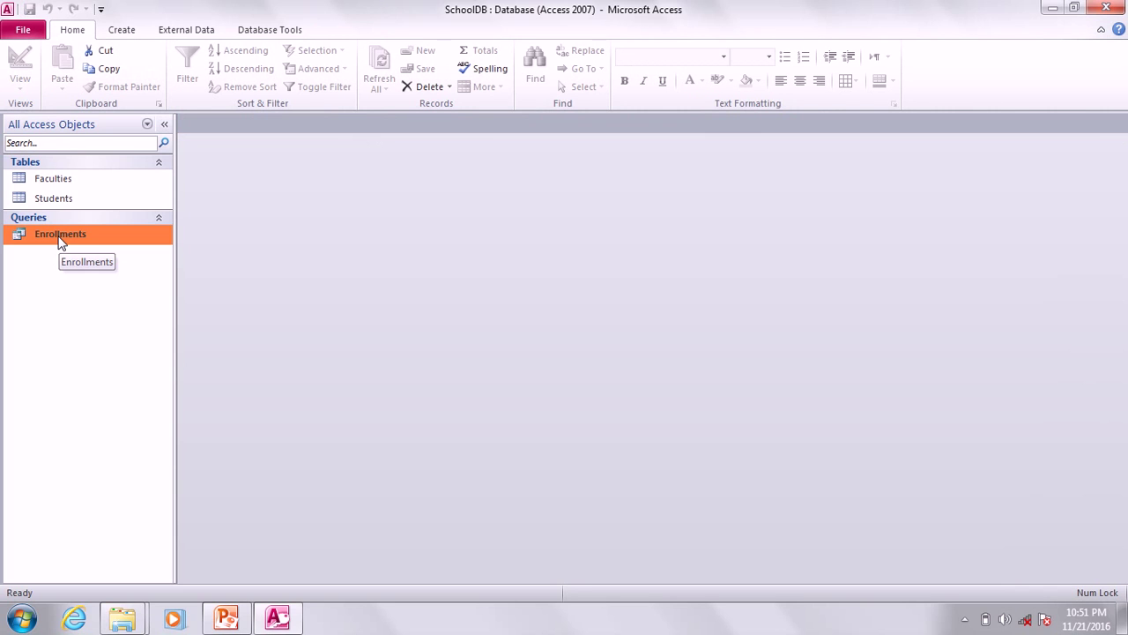
{"action": "right_click", "coordinate": [61, 243]}
{"action": "left_click", "coordinate": [89, 248]}
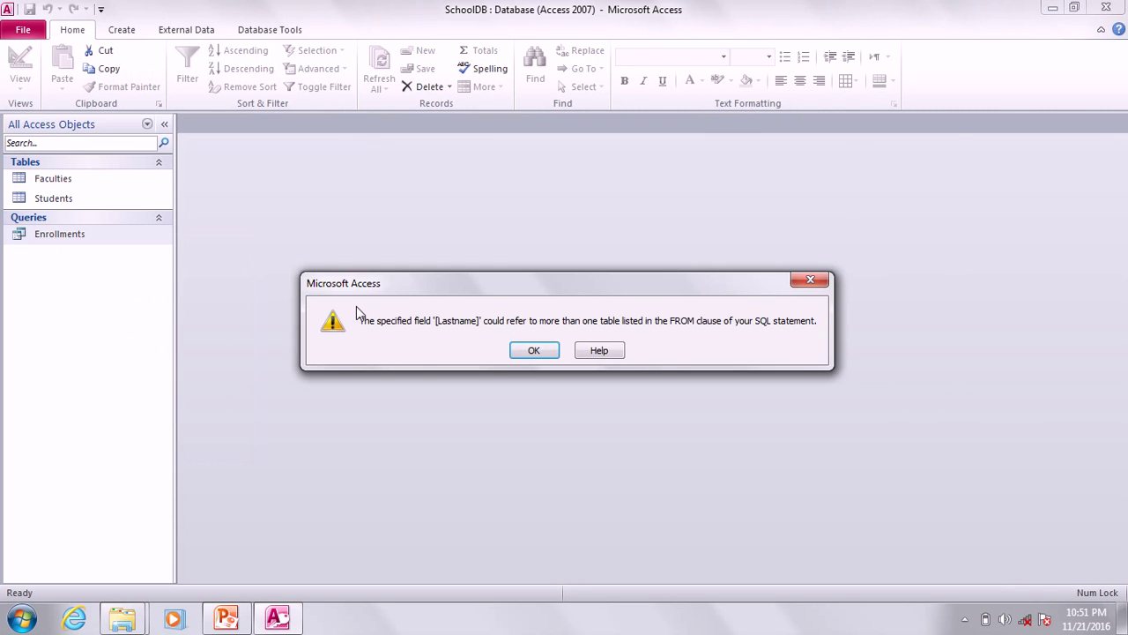
{"action": "left_click", "coordinate": [535, 351]}
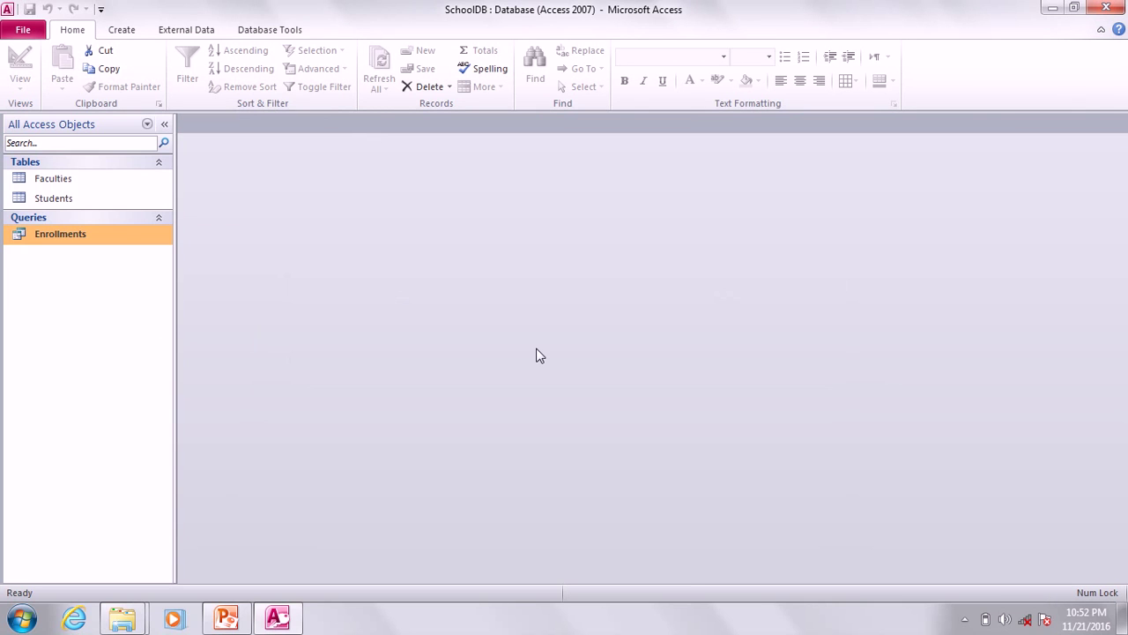
Reopen Enrollments in Design View with the Expr2 column widened to show its expression.
{"action": "right_click", "coordinate": [88, 243]}
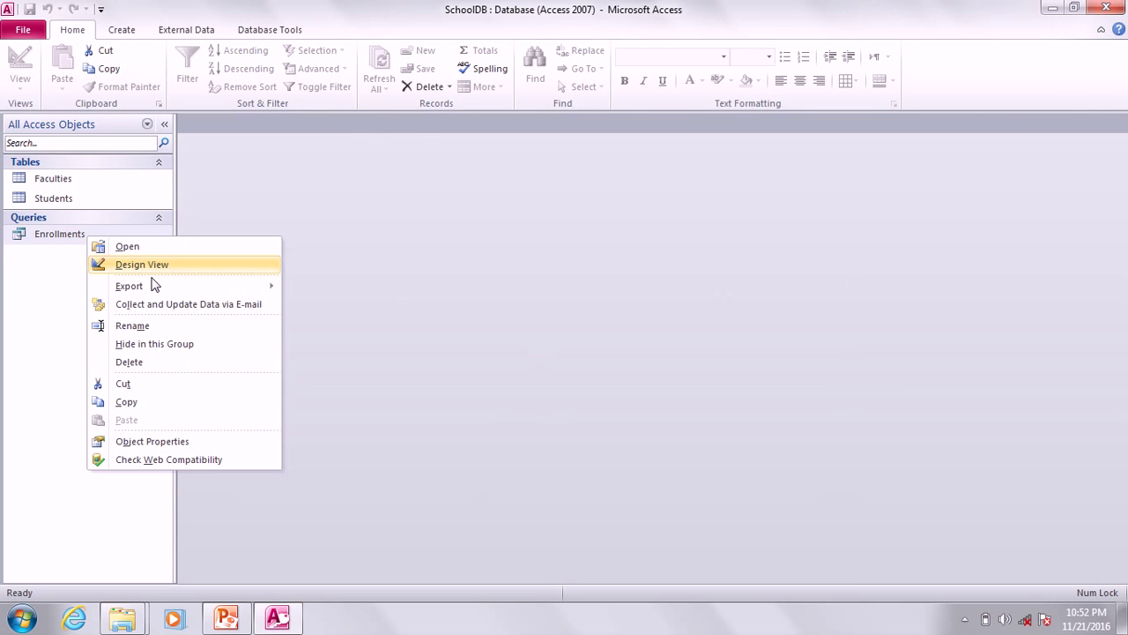
{"action": "left_click", "coordinate": [163, 266]}
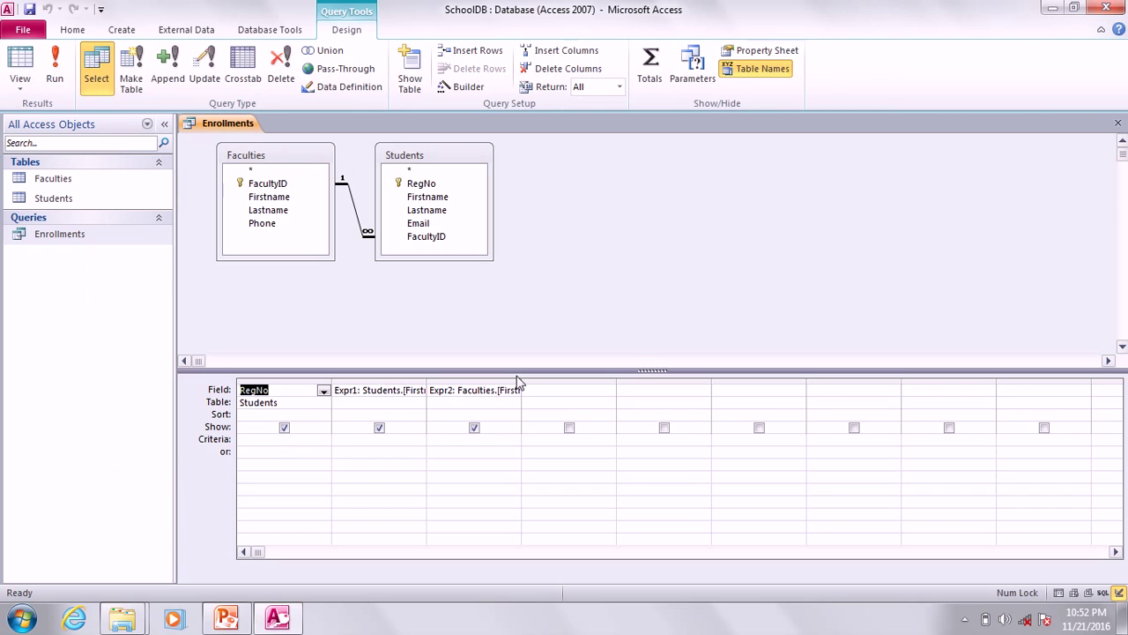
{"action": "left_click_drag", "start_coordinate": [521, 385], "coordinate": [733, 386]}
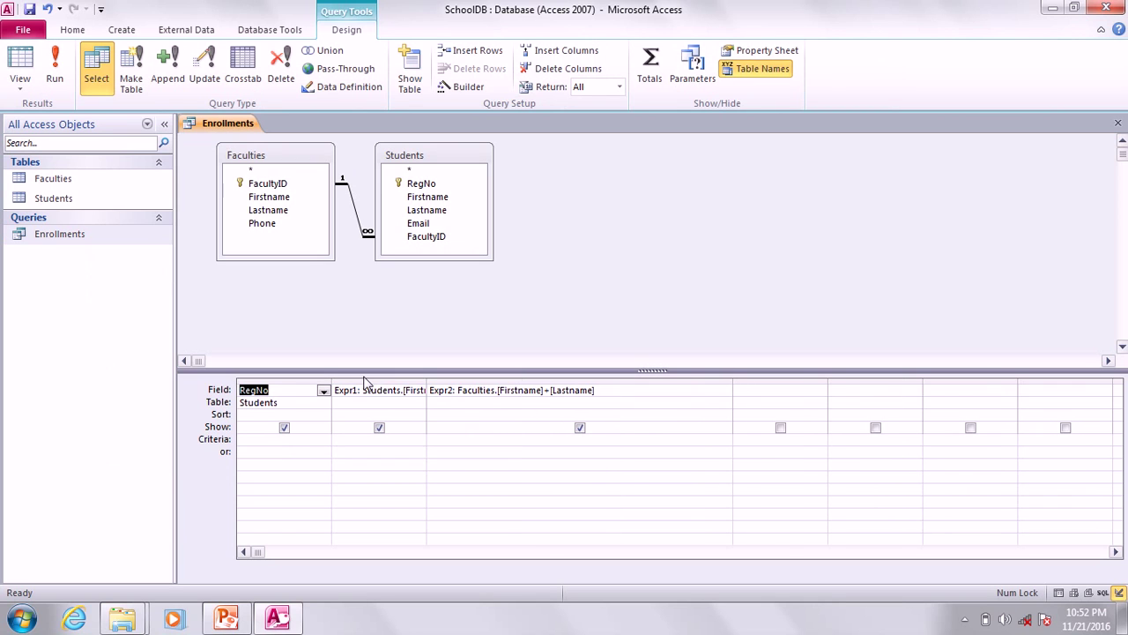
Widen Expr1 and prefix its [Lastname] with 'Students.'.
{"action": "left_click_drag", "start_coordinate": [426, 383], "coordinate": [583, 385]}
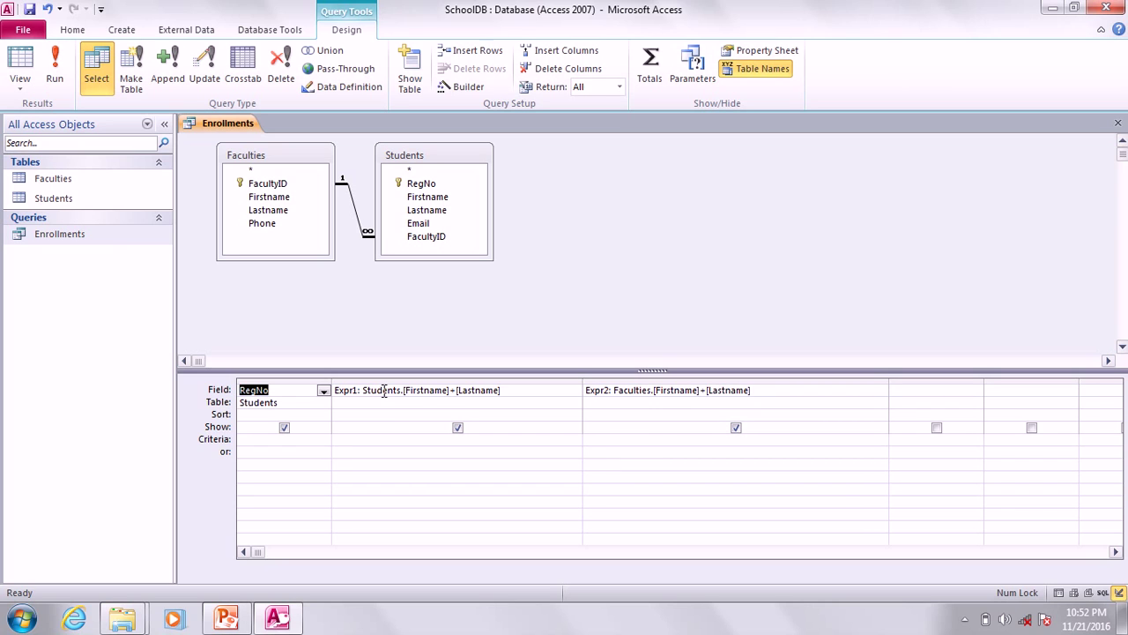
{"action": "left_click", "coordinate": [455, 389]}
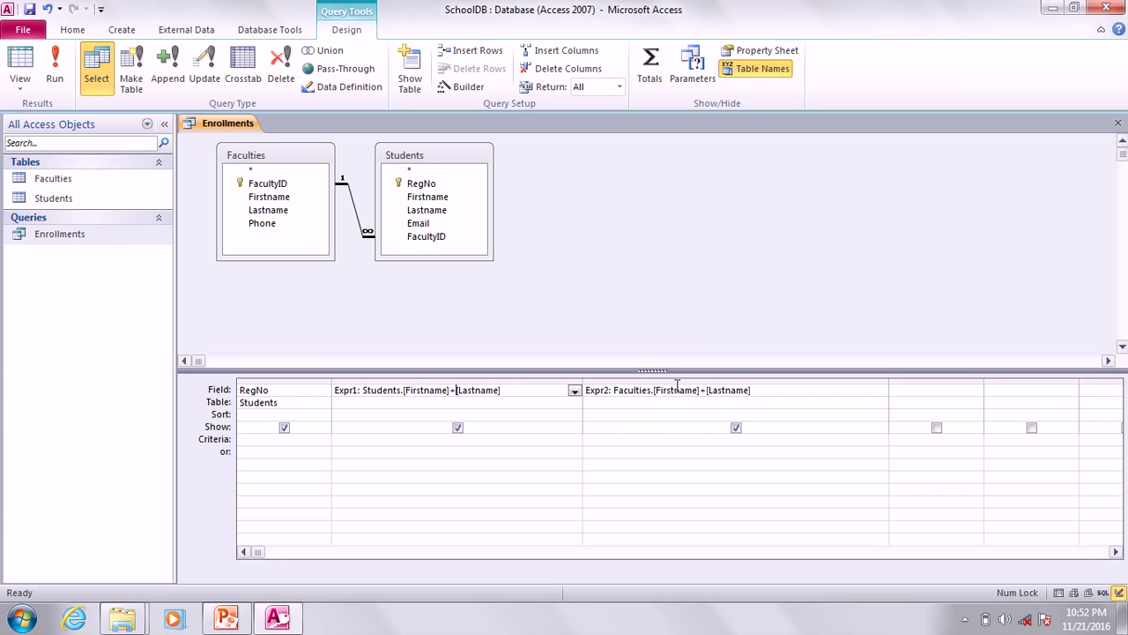
{"action": "type", "text": "Stun"}
{"action": "key", "text": "BackSpace"}
{"action": "type", "text": "dents."}
{"action": "key", "text": "BackSpace"}
{"action": "type", "text": "."}
Prefix Expr2's [Lastname] with 'Faculties.' and save the query.
{"action": "left_click", "coordinate": [706, 390]}
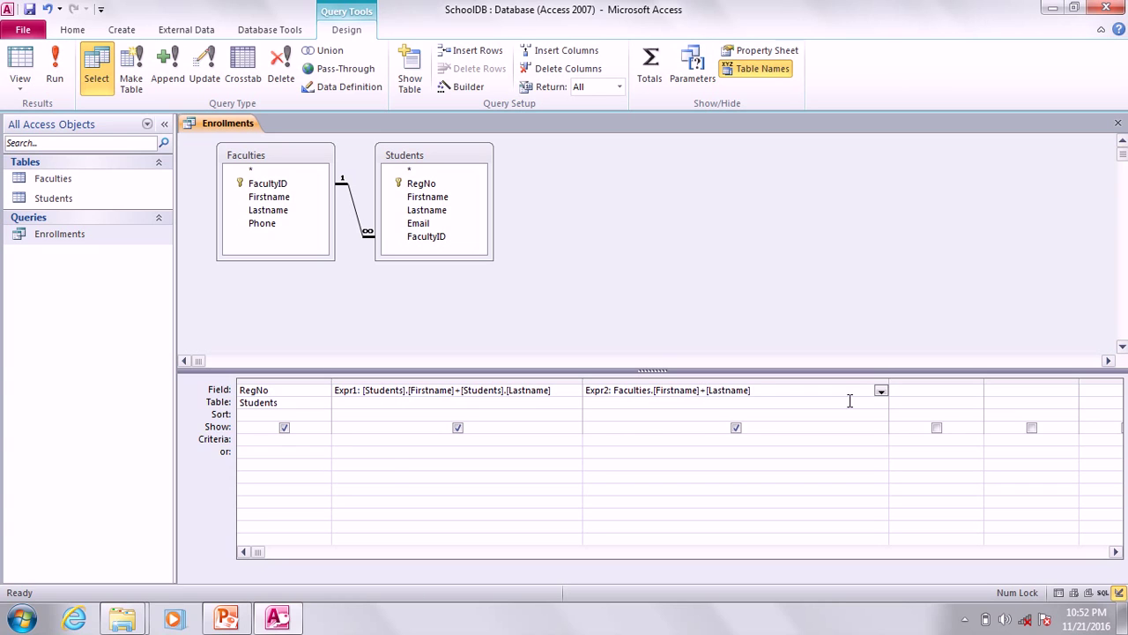
{"action": "type", "text": "Faculties."}
{"action": "left_click", "coordinate": [31, 10]}
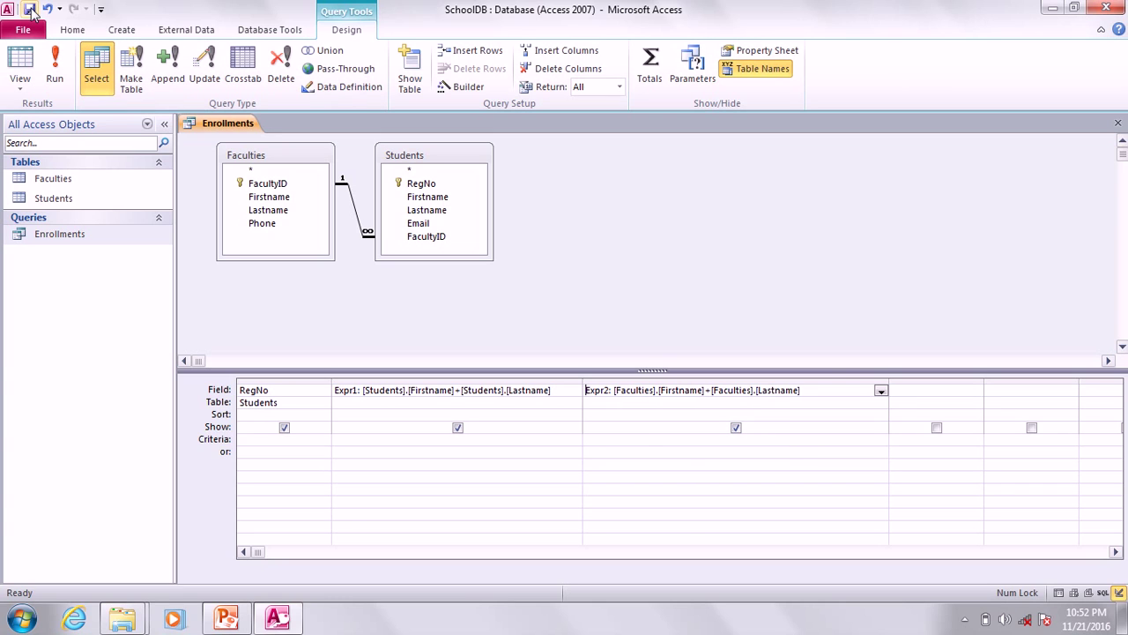
{"action": "right_click", "coordinate": [217, 123]}
Run Enrollments and widen the Expr1 and Expr2 result columns to fit the full names.
{"action": "left_click", "coordinate": [257, 148]}
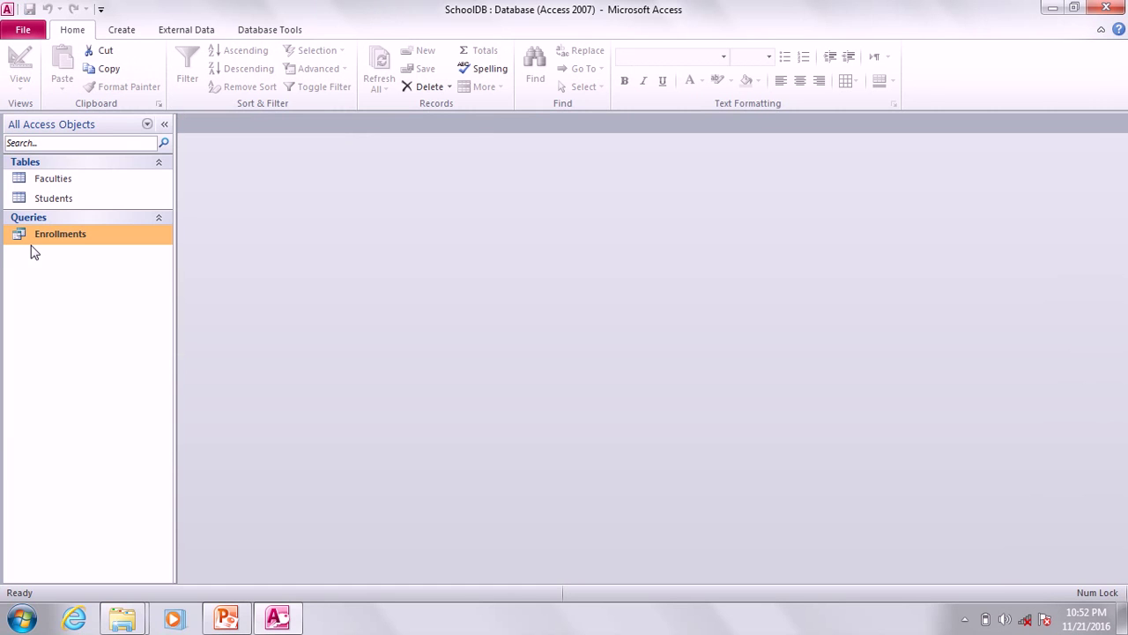
{"action": "right_click", "coordinate": [53, 234]}
{"action": "left_click", "coordinate": [72, 244]}
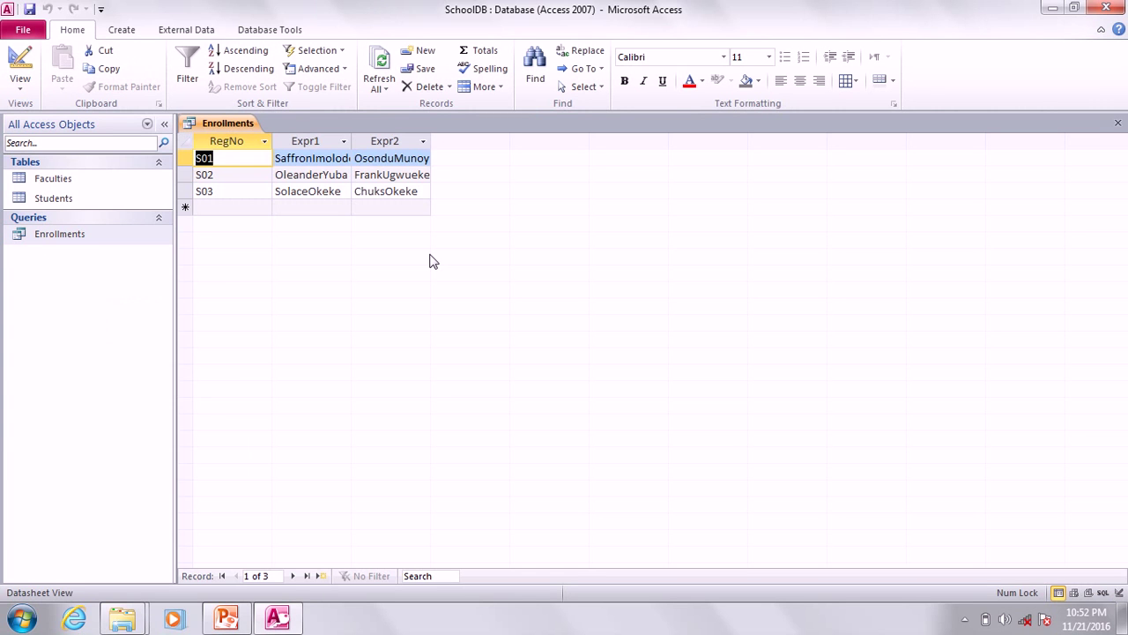
{"action": "left_click_drag", "start_coordinate": [431, 144], "coordinate": [612, 164]}
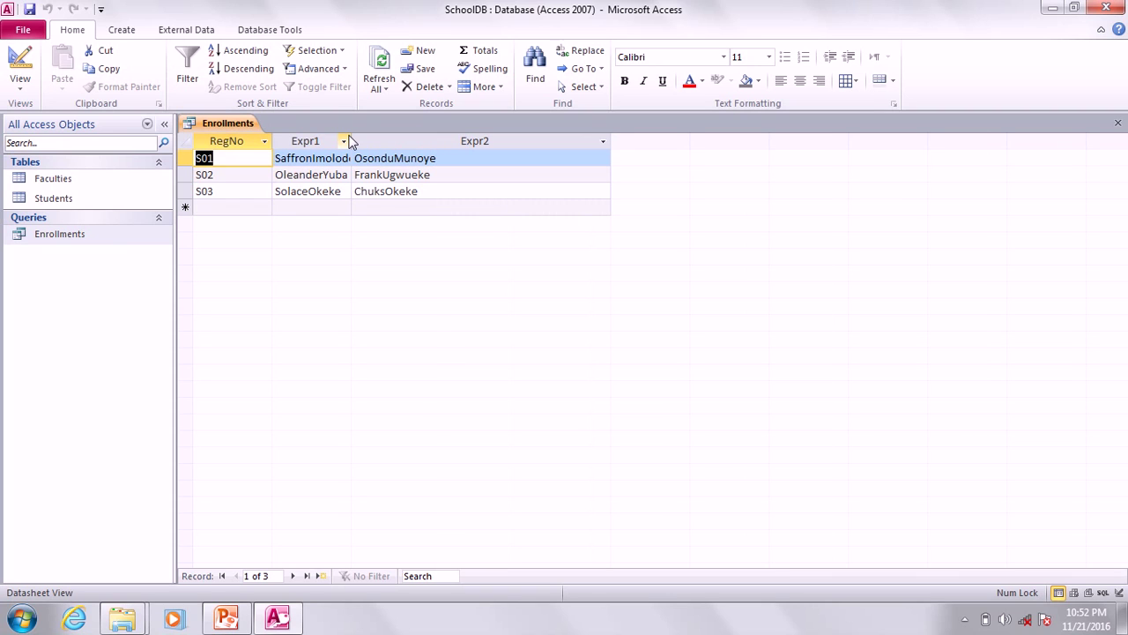
{"action": "left_click_drag", "start_coordinate": [352, 137], "coordinate": [457, 140]}
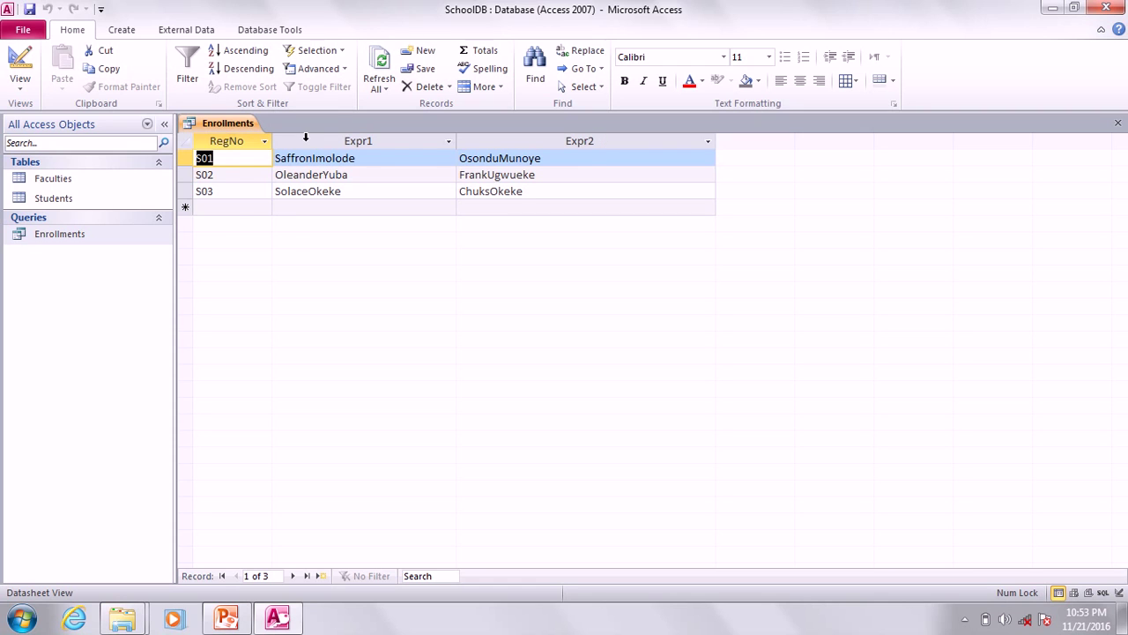
{"action": "right_click", "coordinate": [226, 123]}
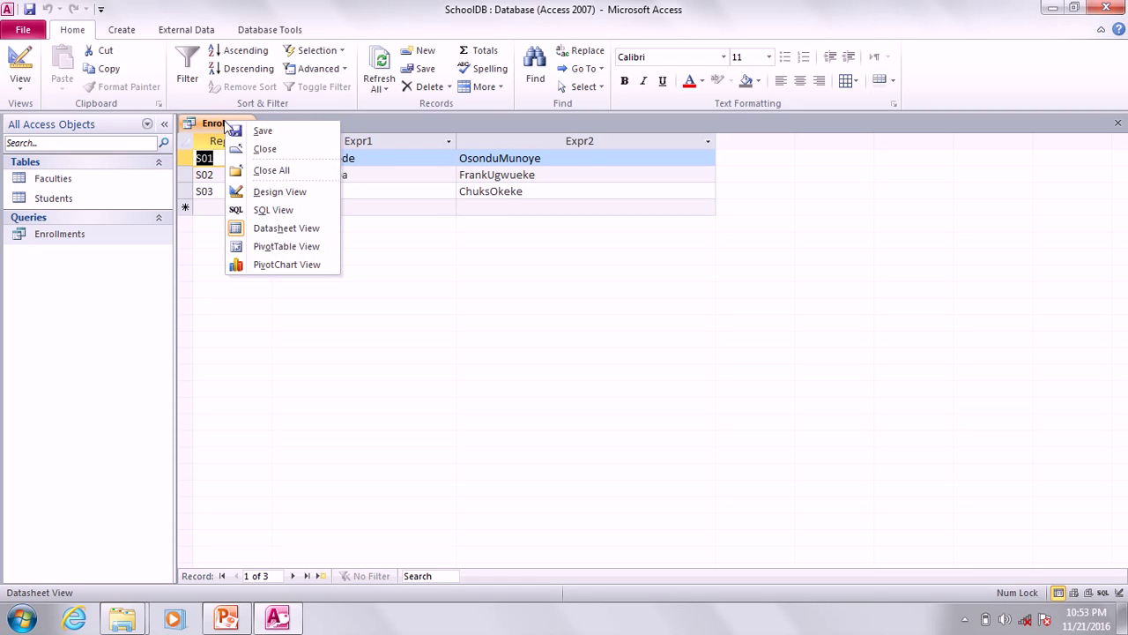
Close the results and reopen Enrollments in Design View with Expr1 and Expr2 widened.
{"action": "left_click", "coordinate": [265, 149]}
{"action": "left_click", "coordinate": [502, 350]}
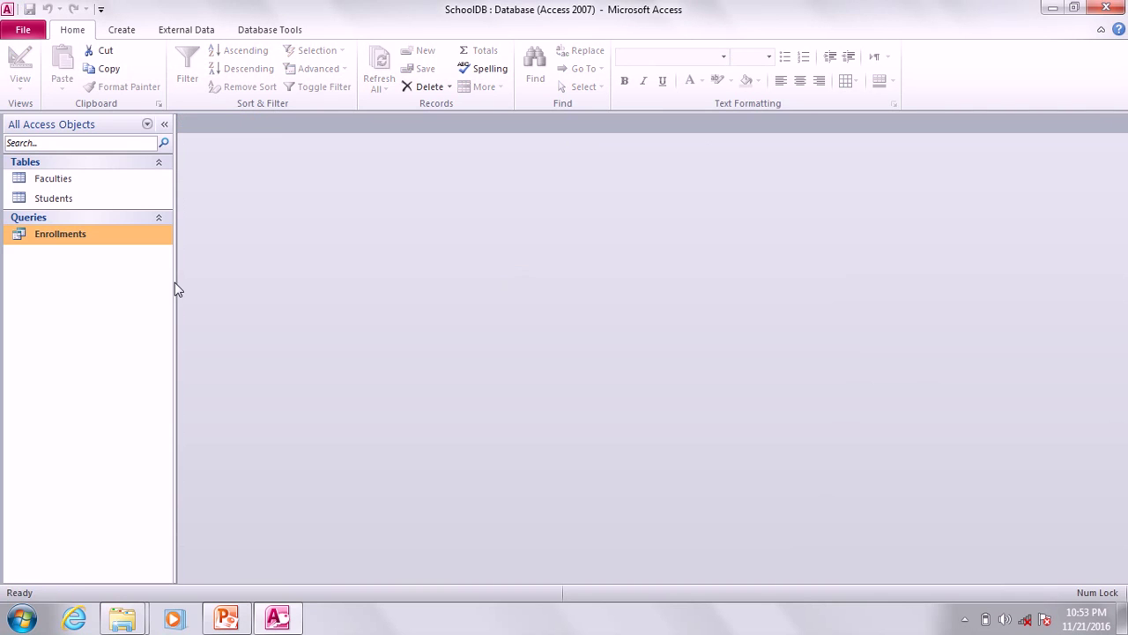
{"action": "right_click", "coordinate": [55, 238]}
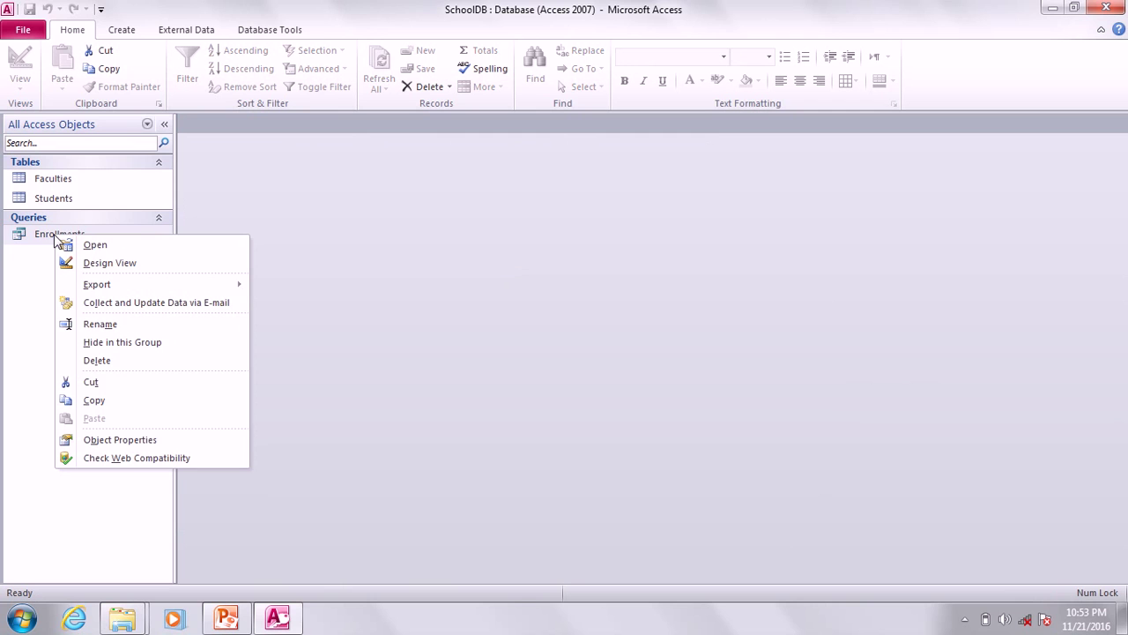
{"action": "left_click", "coordinate": [109, 262]}
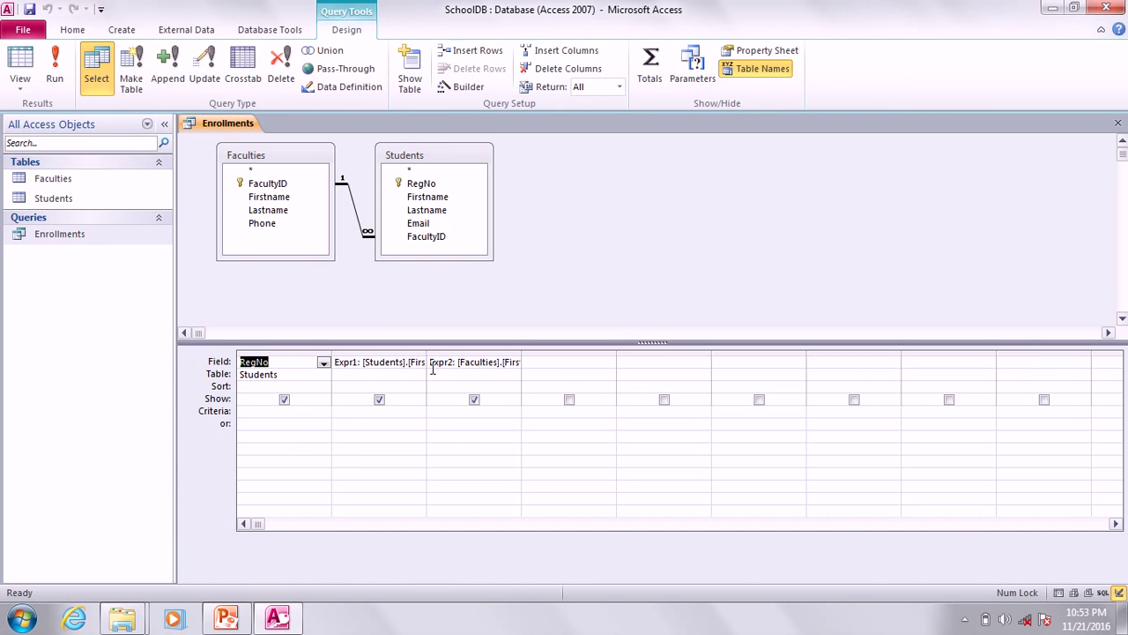
{"action": "left_click_drag", "start_coordinate": [427, 361], "coordinate": [555, 361]}
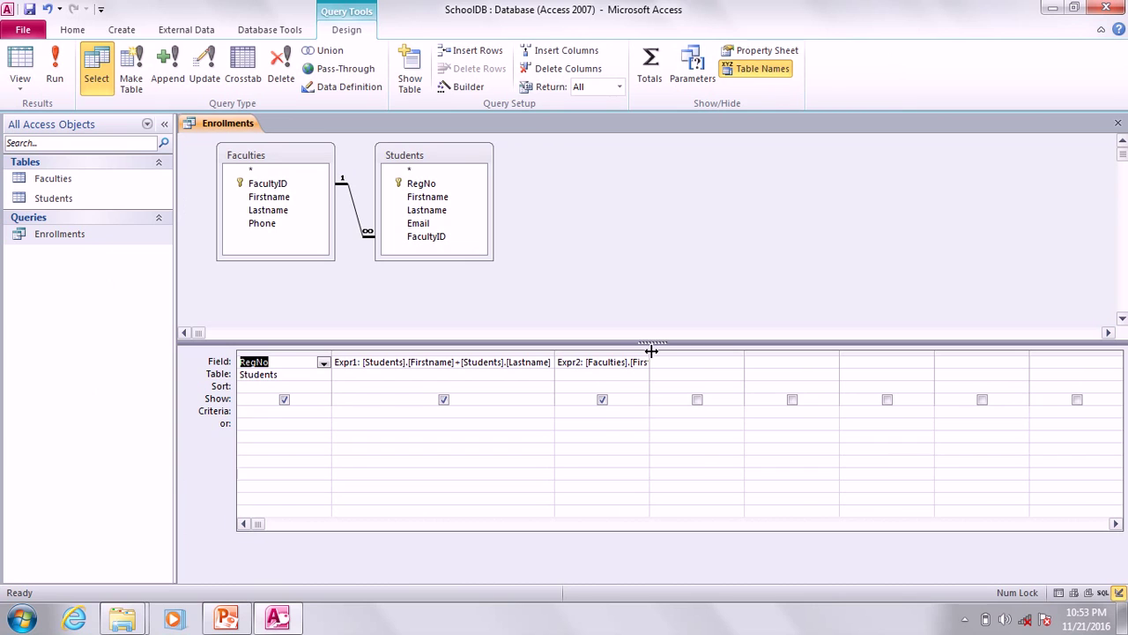
{"action": "left_click_drag", "start_coordinate": [650, 351], "coordinate": [813, 361]}
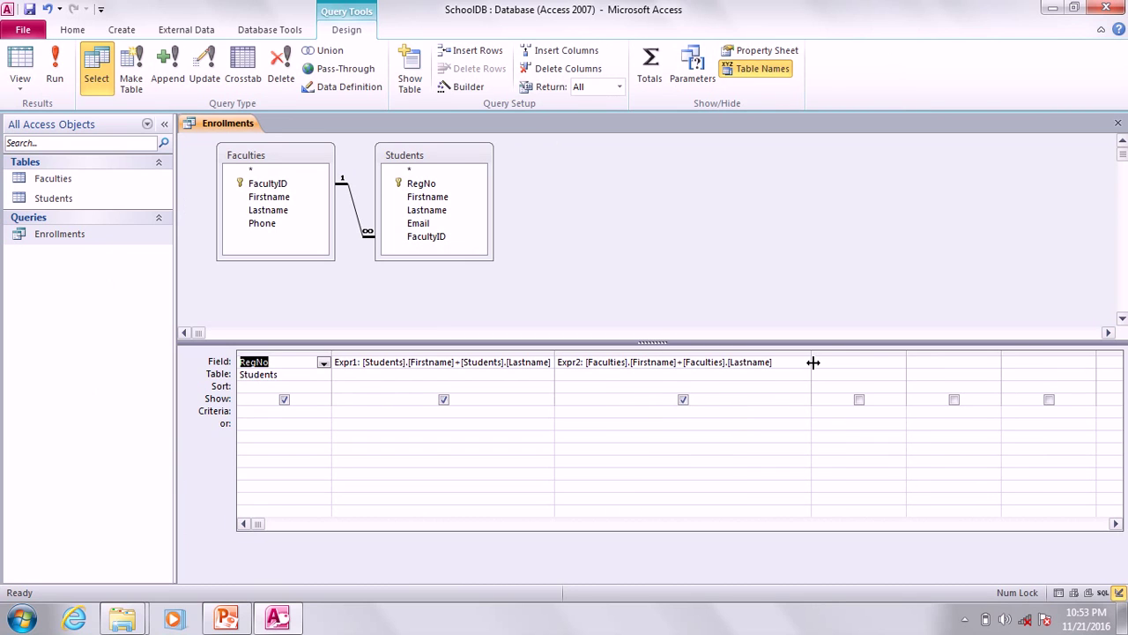
Insert +' '+ between [Firstname] and [Lastname] in Expr1 and Expr2, then save.
{"action": "left_click", "coordinate": [465, 365]}
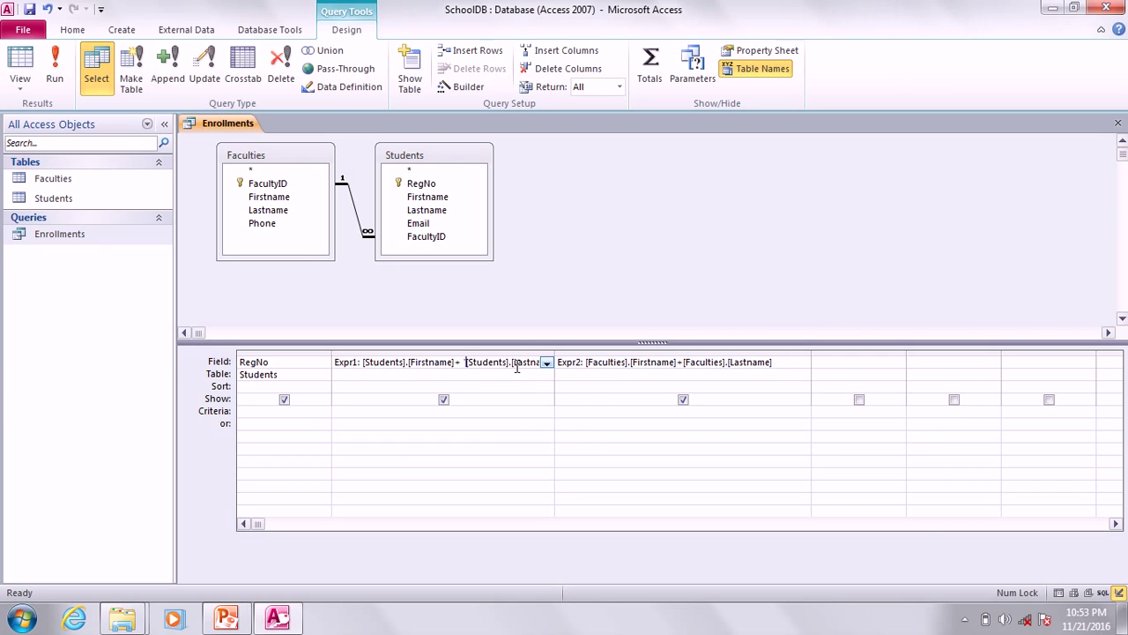
{"action": "type", "text": "''+"}
{"action": "left_click", "coordinate": [468, 368]}
{"action": "double_click", "coordinate": [465, 364]}
{"action": "double_click", "coordinate": [476, 362]}
{"action": "left_click_drag", "start_coordinate": [474, 362], "coordinate": [456, 362]}
{"action": "left_click", "coordinate": [682, 363]}
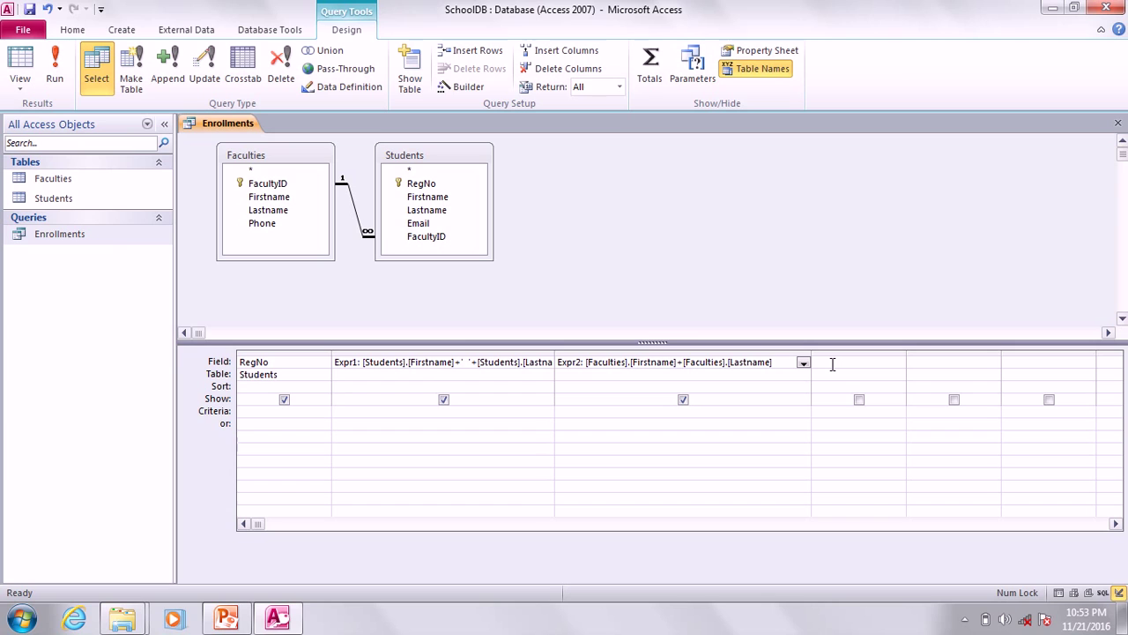
{"action": "type", "text": "'"}
{"action": "type", "text": " '"}
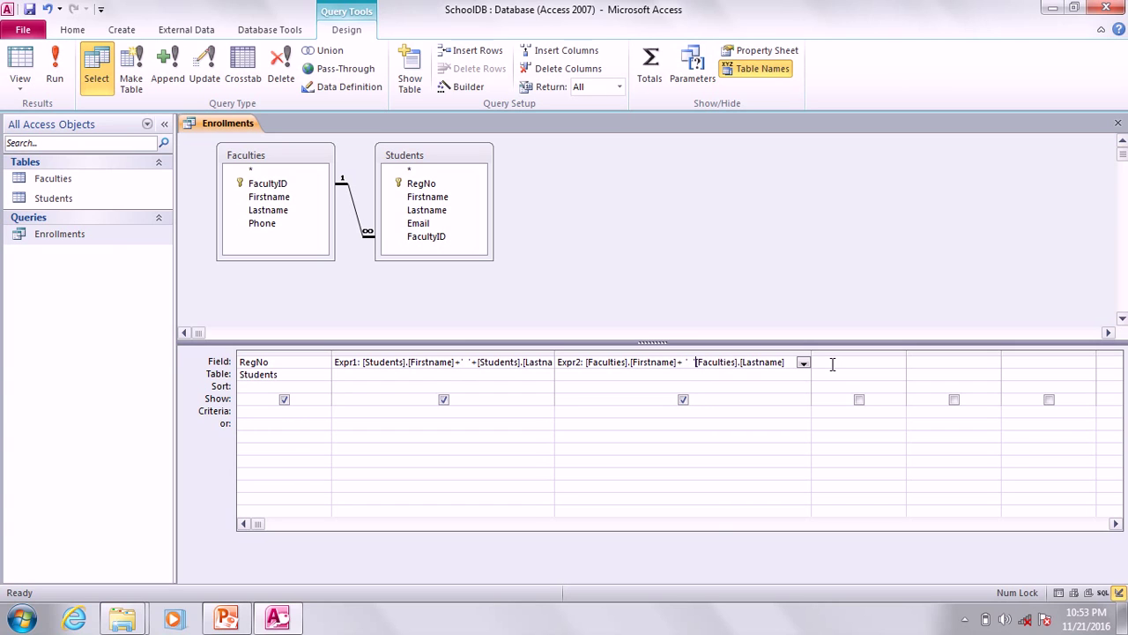
{"action": "type", "text": " +"}
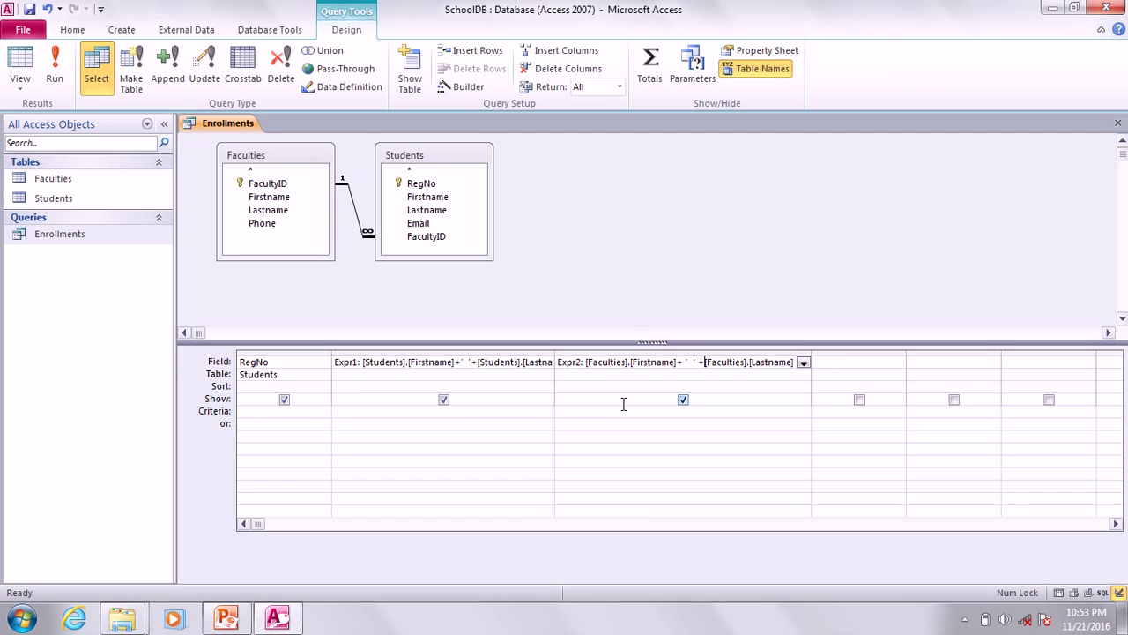
{"action": "left_click", "coordinate": [34, 10]}
Close the design and run Enrollments to see the space-separated full names.
{"action": "right_click", "coordinate": [221, 125]}
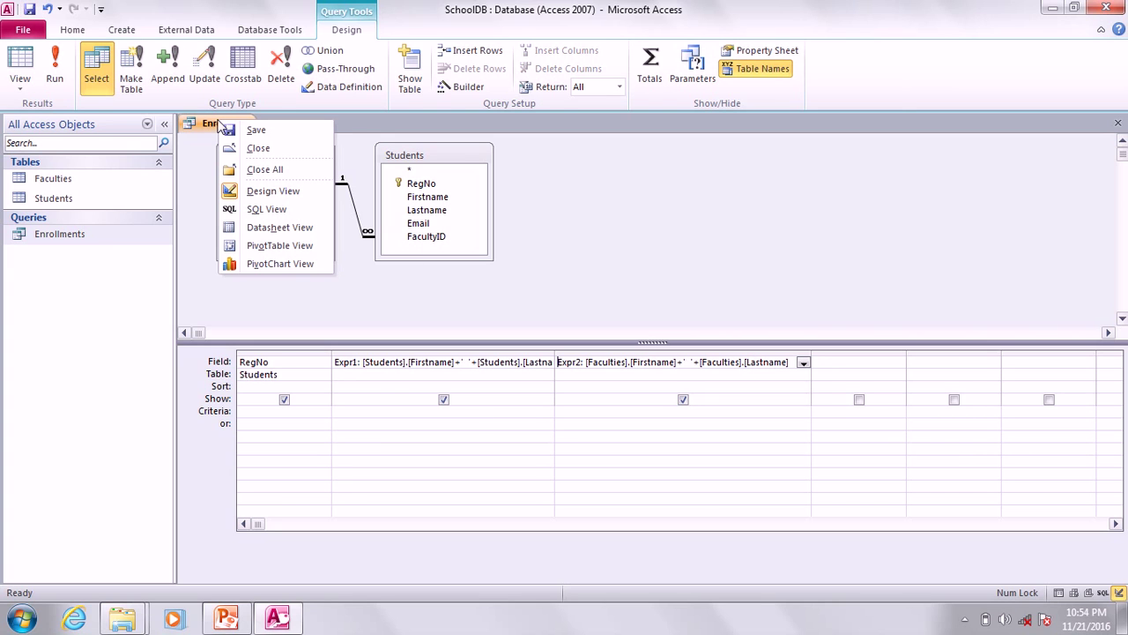
{"action": "left_click", "coordinate": [256, 149]}
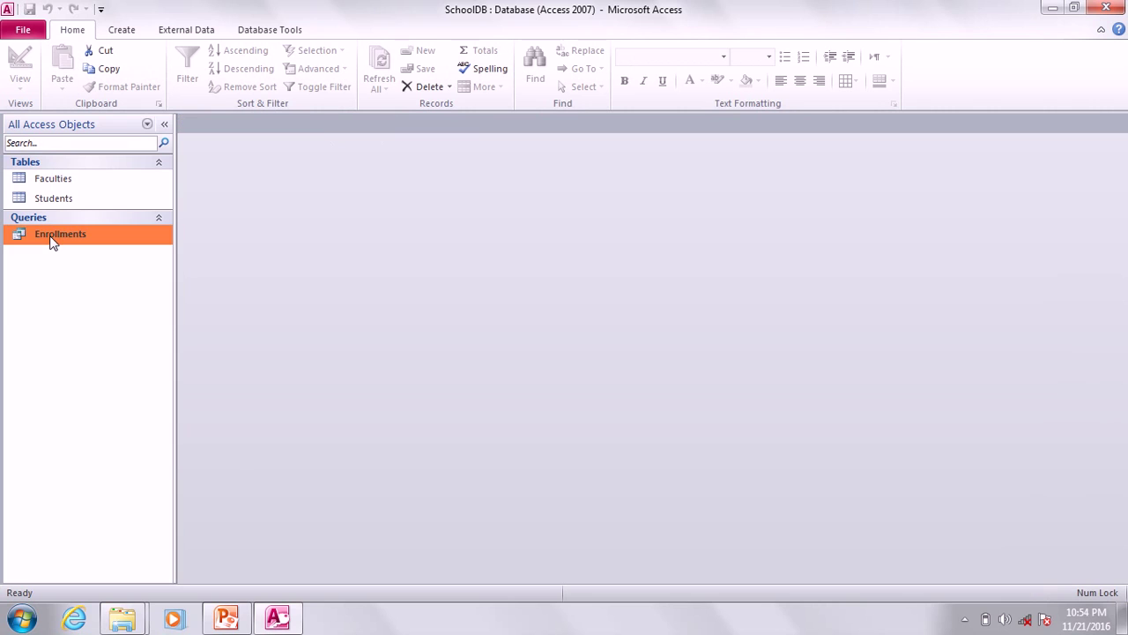
{"action": "right_click", "coordinate": [51, 242]}
{"action": "left_click", "coordinate": [102, 251]}
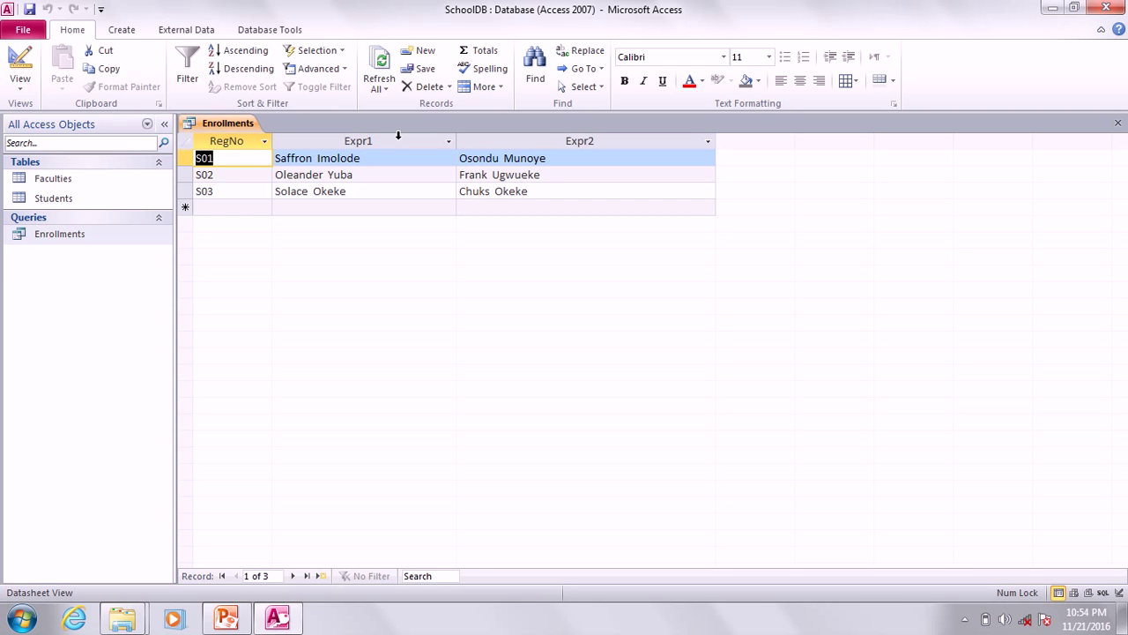
{"action": "right_click", "coordinate": [65, 236]}
In Design View, rename the Expr1 column to Student.
{"action": "left_click", "coordinate": [99, 253]}
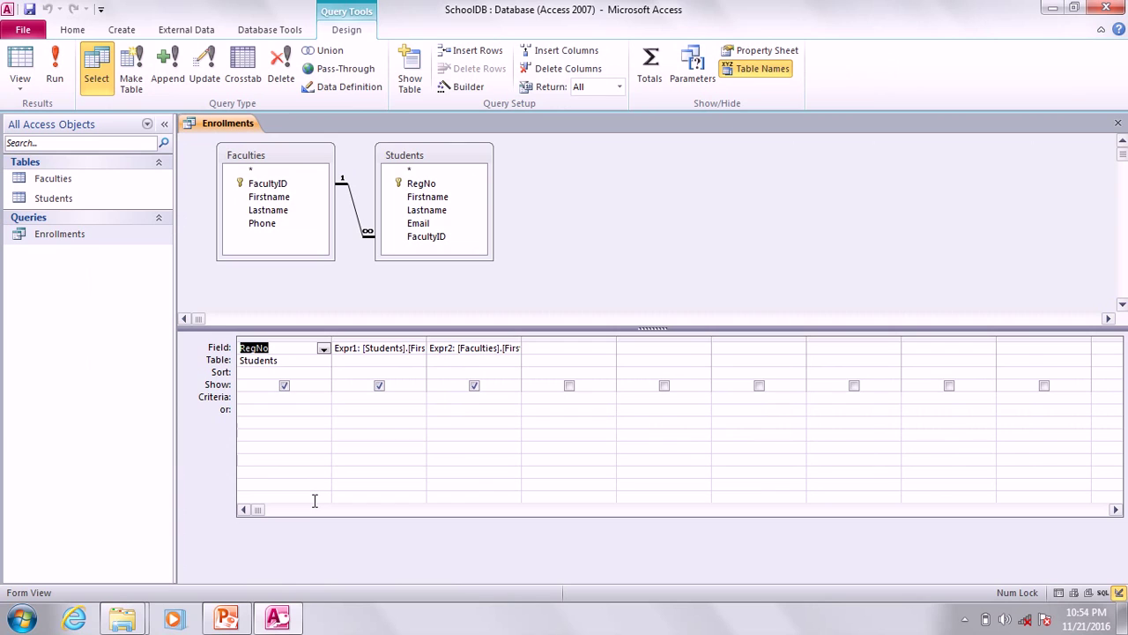
{"action": "left_click", "coordinate": [357, 350]}
{"action": "left_click_drag", "start_coordinate": [357, 350], "coordinate": [333, 350]}
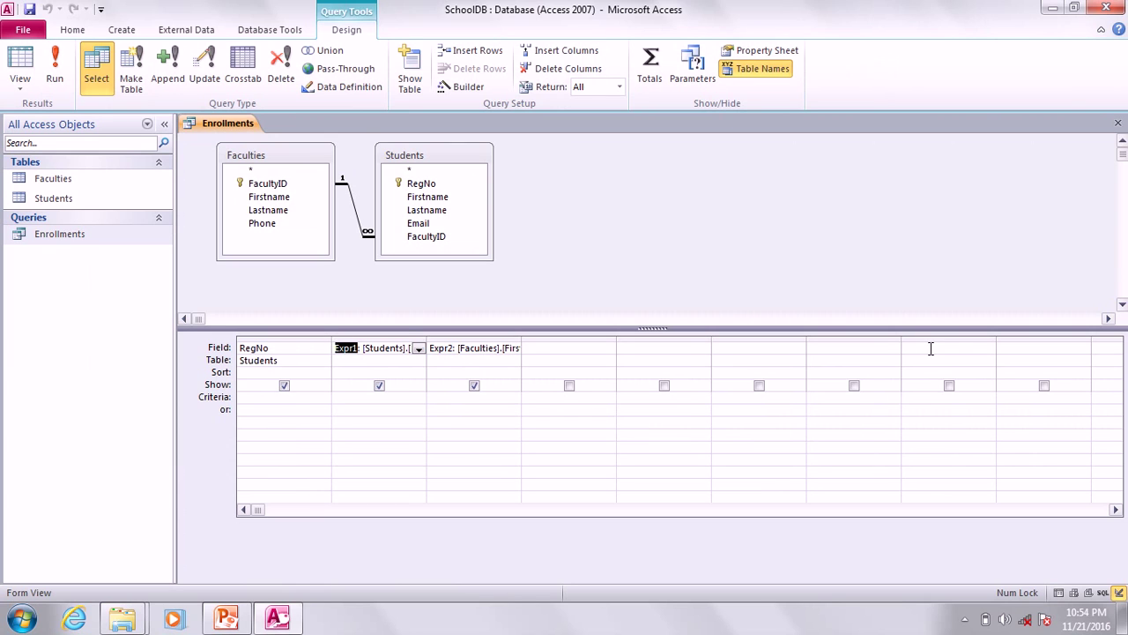
{"action": "type", "text": "Stu"}
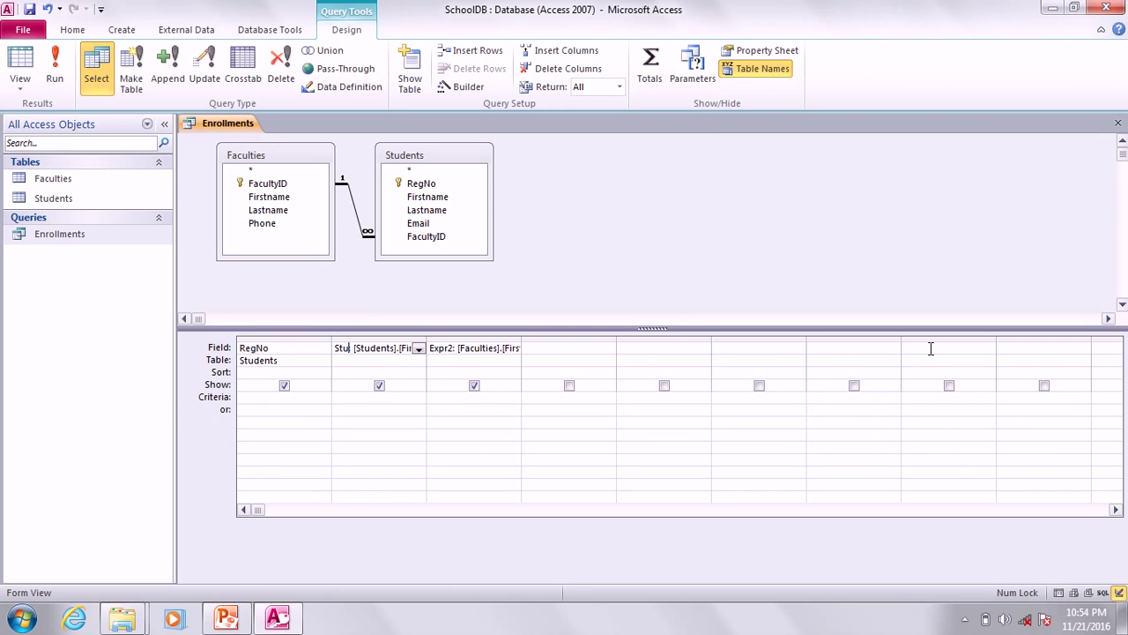
{"action": "type", "text": "detn"}
{"action": "key", "text": "BackSpace"}
{"action": "key", "text": "BackSpace"}
{"action": "type", "text": "nt"}
Rename the Expr2 column to Faculty and close the design, keeping the changes.
{"action": "left_click", "coordinate": [452, 348]}
{"action": "double_click", "coordinate": [452, 348]}
{"action": "type", "text": "F"}
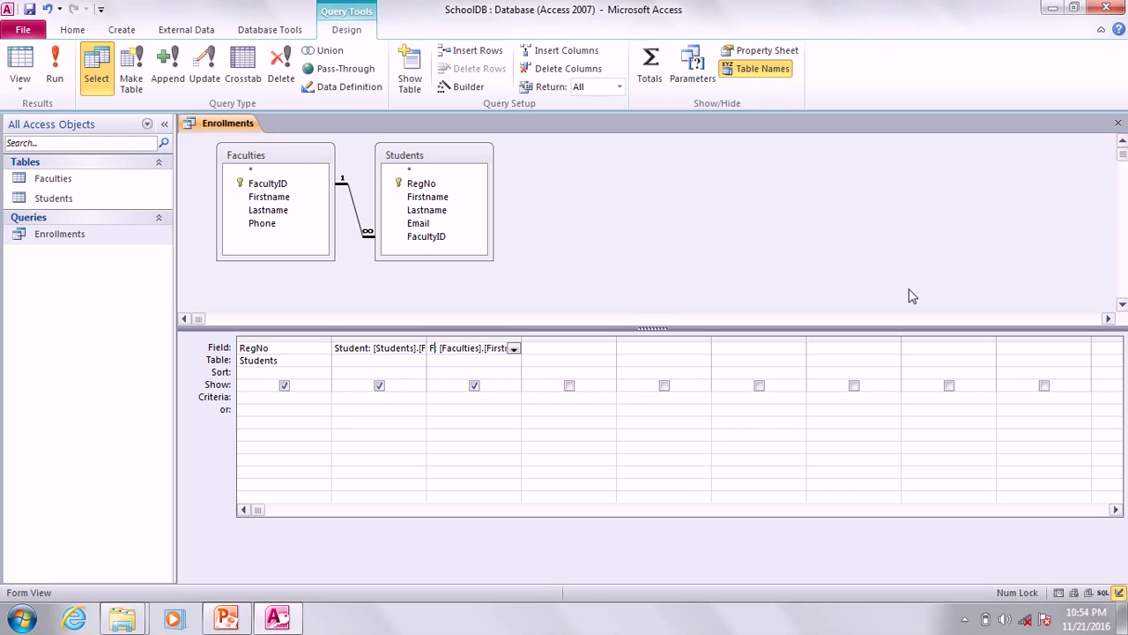
{"action": "type", "text": "aculty:"}
{"action": "key", "text": "End"}
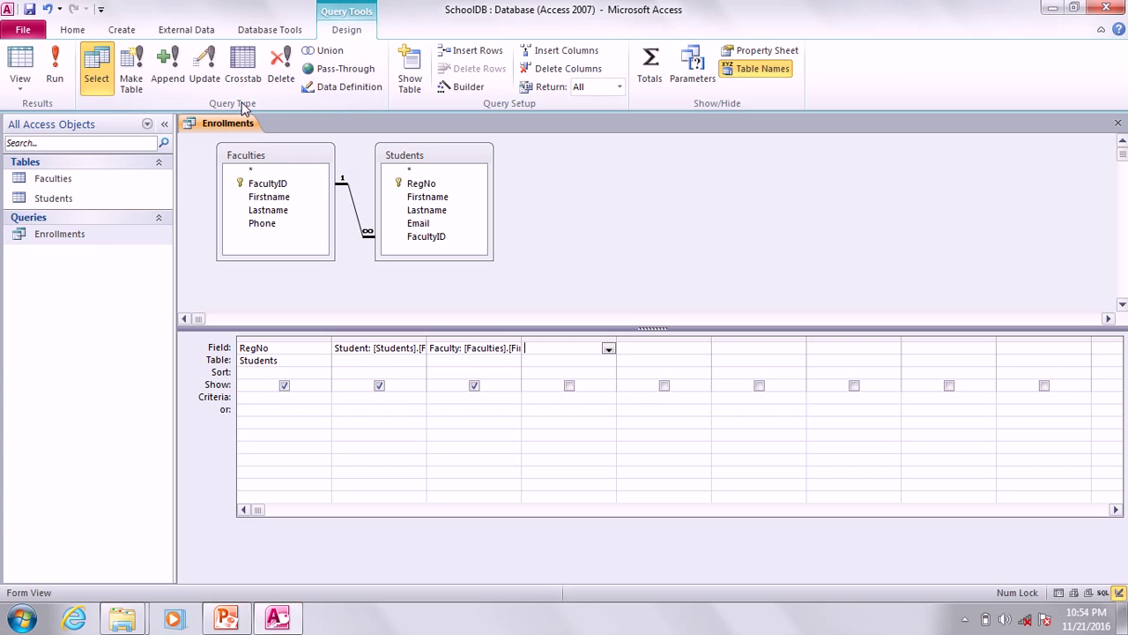
{"action": "right_click", "coordinate": [236, 123]}
{"action": "left_click", "coordinate": [275, 154]}
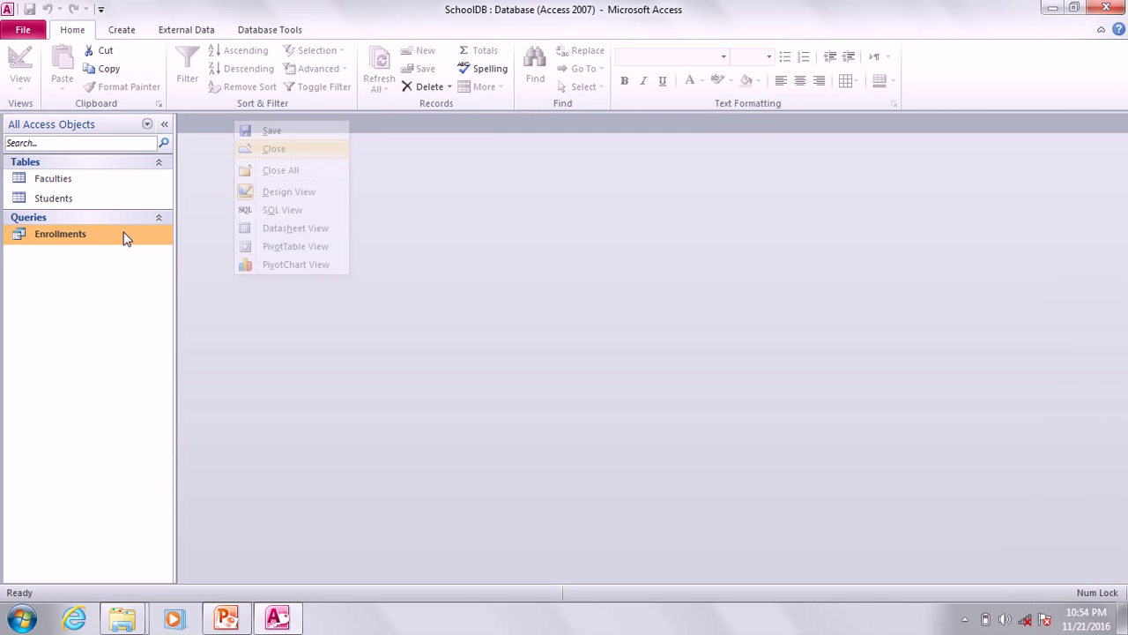
Run Enrollments to check the new RegNo, Student and Faculty headings.
{"action": "right_click", "coordinate": [53, 235]}
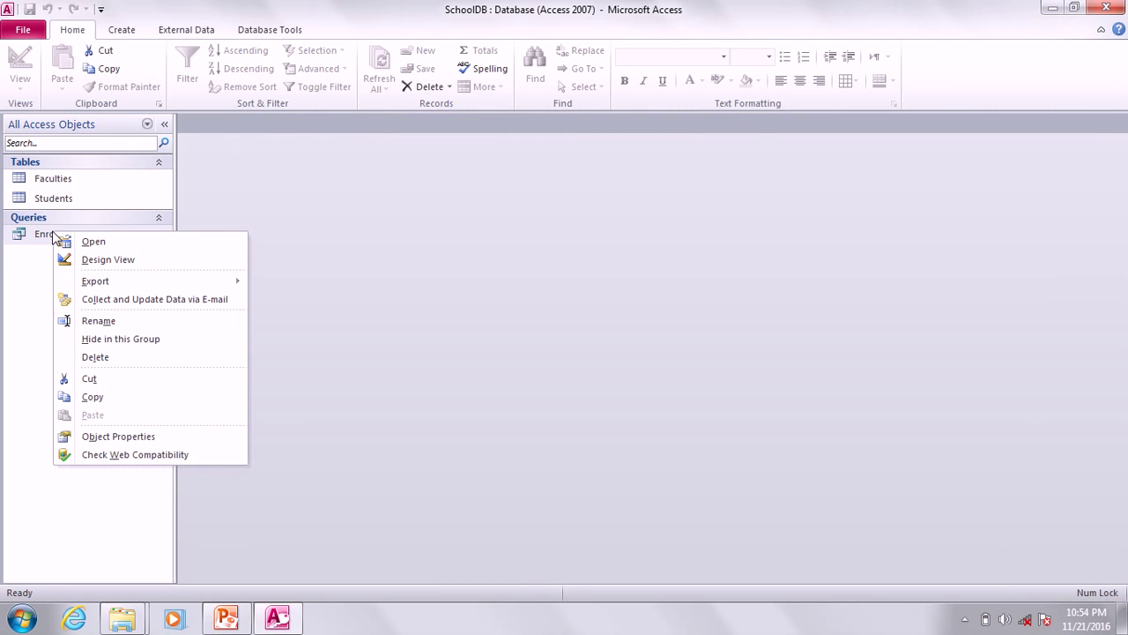
{"action": "left_click", "coordinate": [104, 242]}
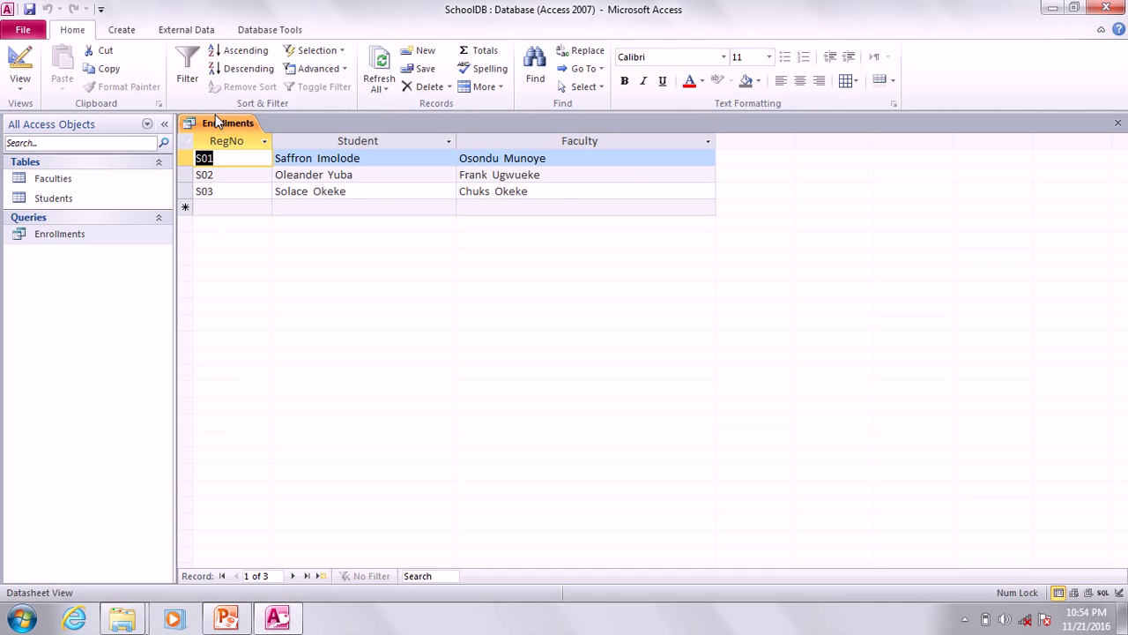
{"action": "right_click", "coordinate": [79, 235]}
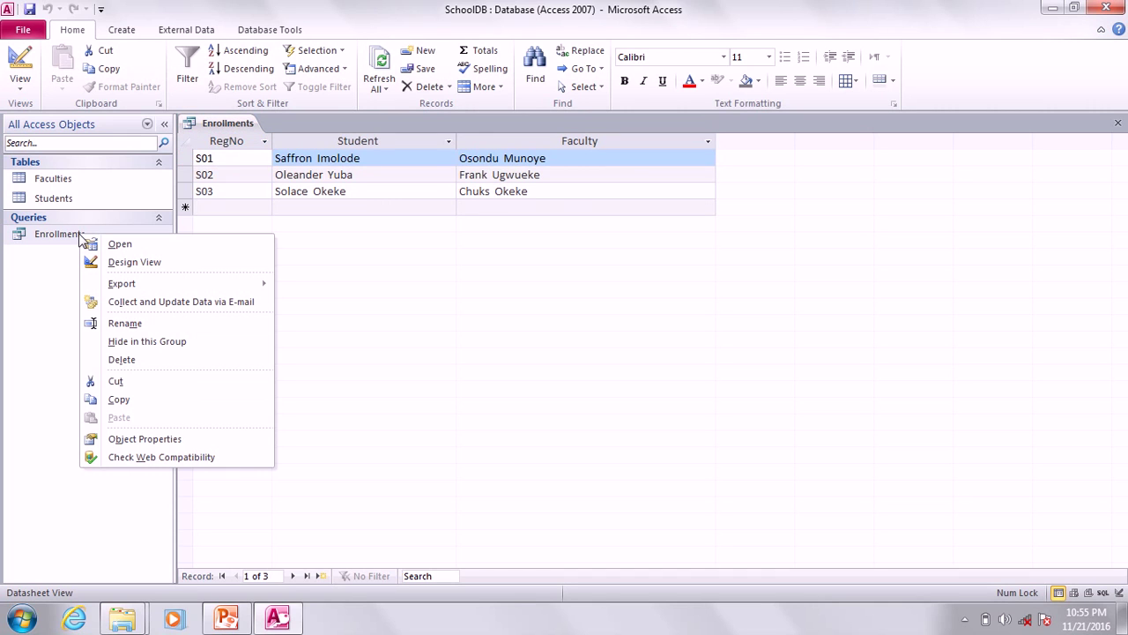
{"action": "left_click", "coordinate": [427, 255]}
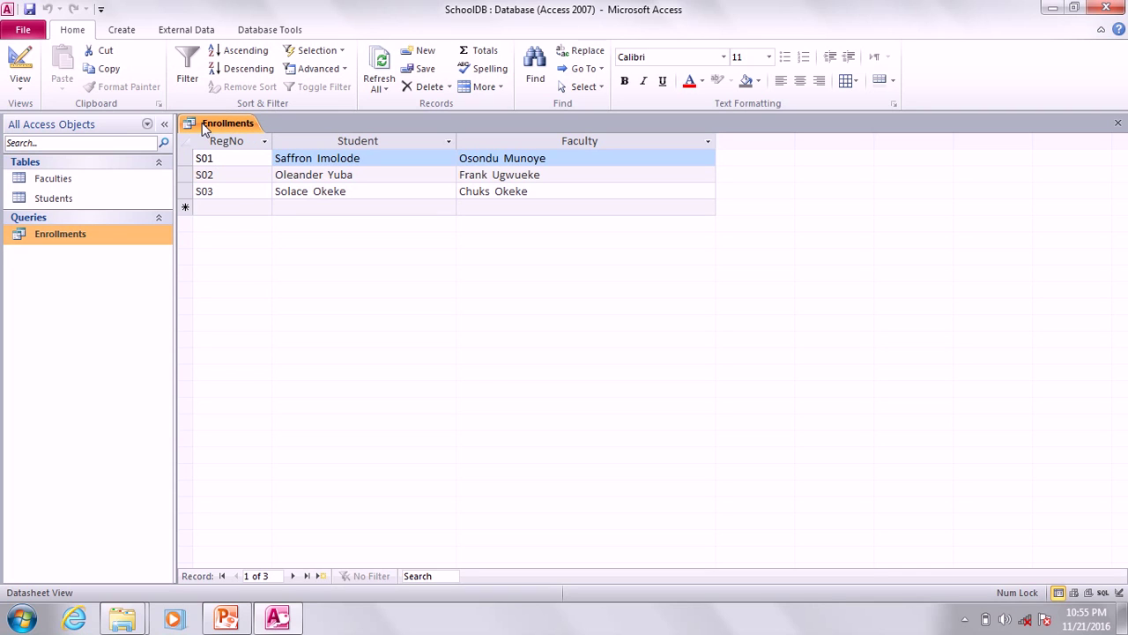
Export Enrollments to Excel as Documents\Enrollments.xlsx without saving the export steps.
{"action": "right_click", "coordinate": [58, 239]}
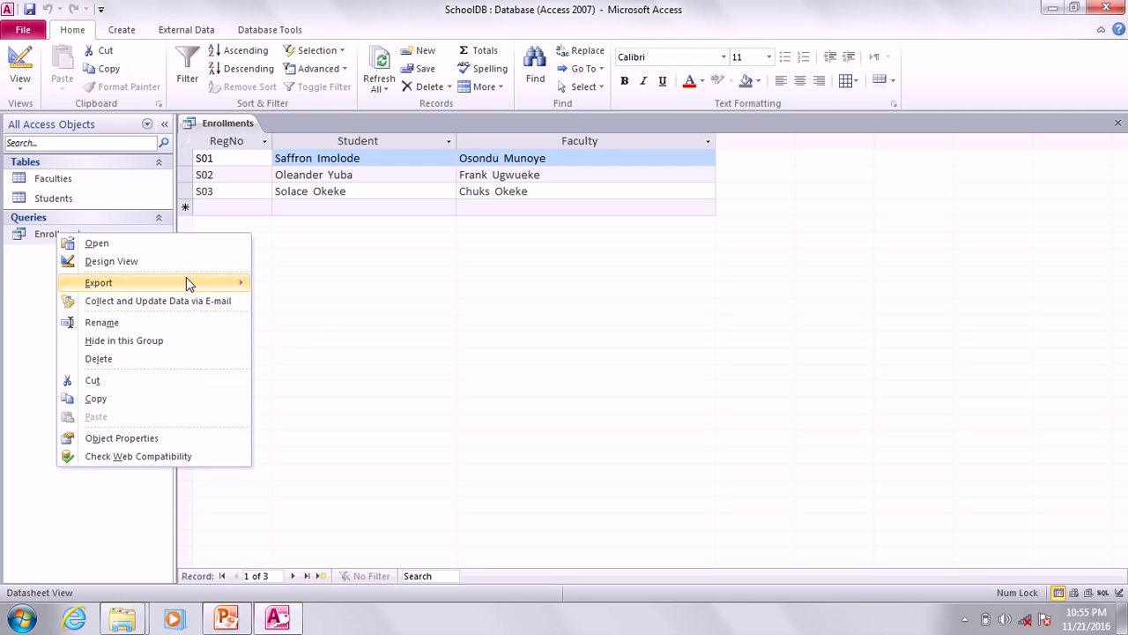
{"action": "mouse_move", "coordinate": [184, 280]}
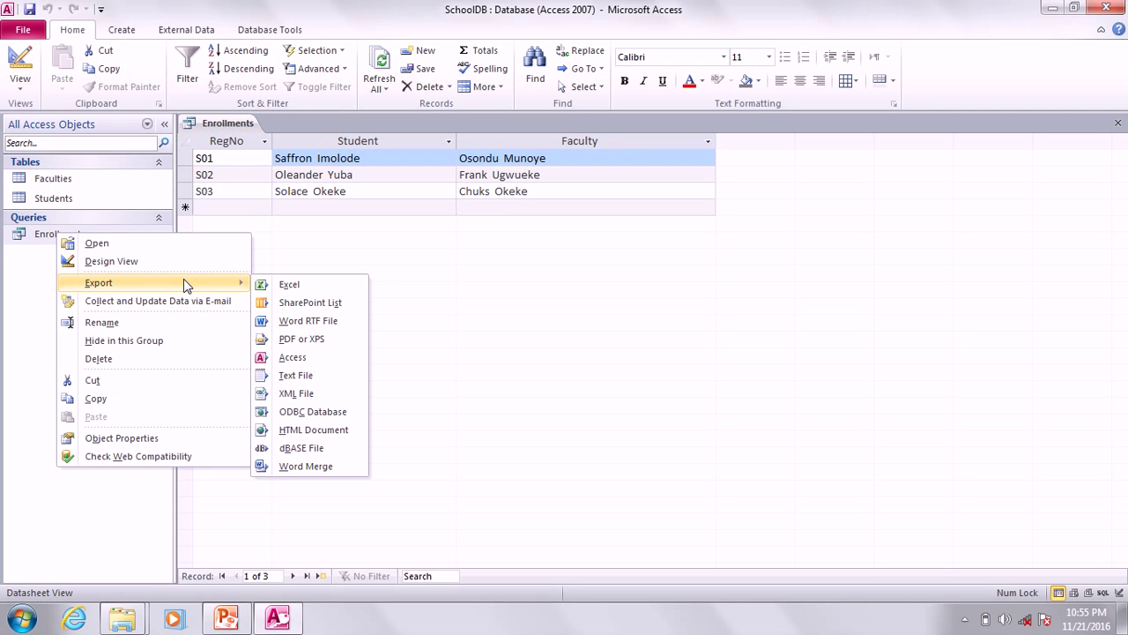
{"action": "left_click", "coordinate": [308, 285]}
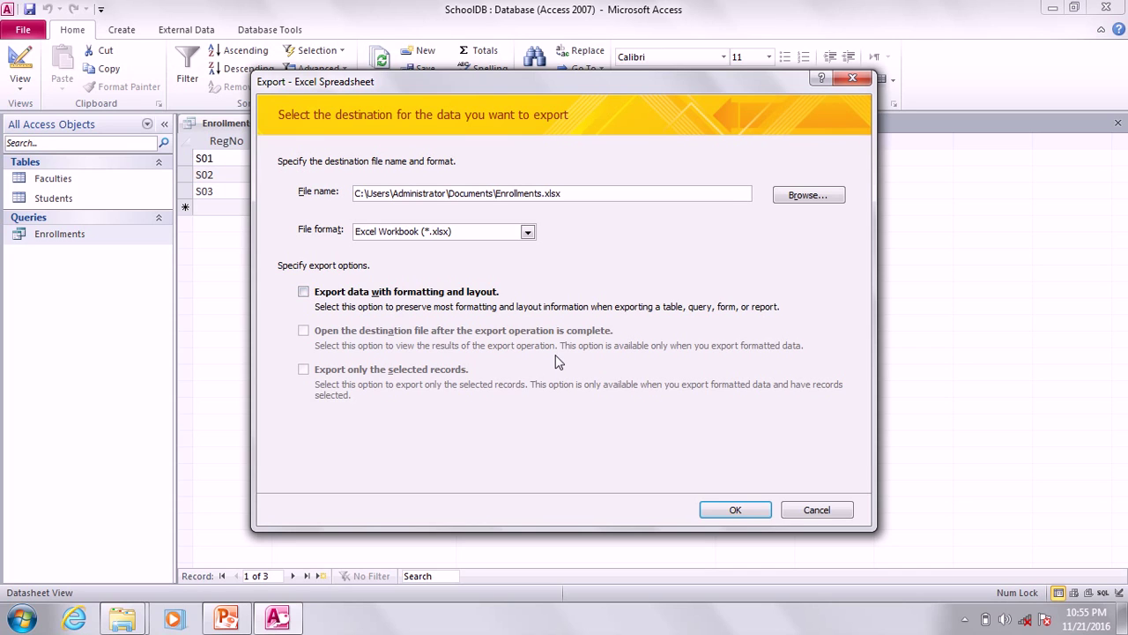
{"action": "left_click", "coordinate": [737, 511]}
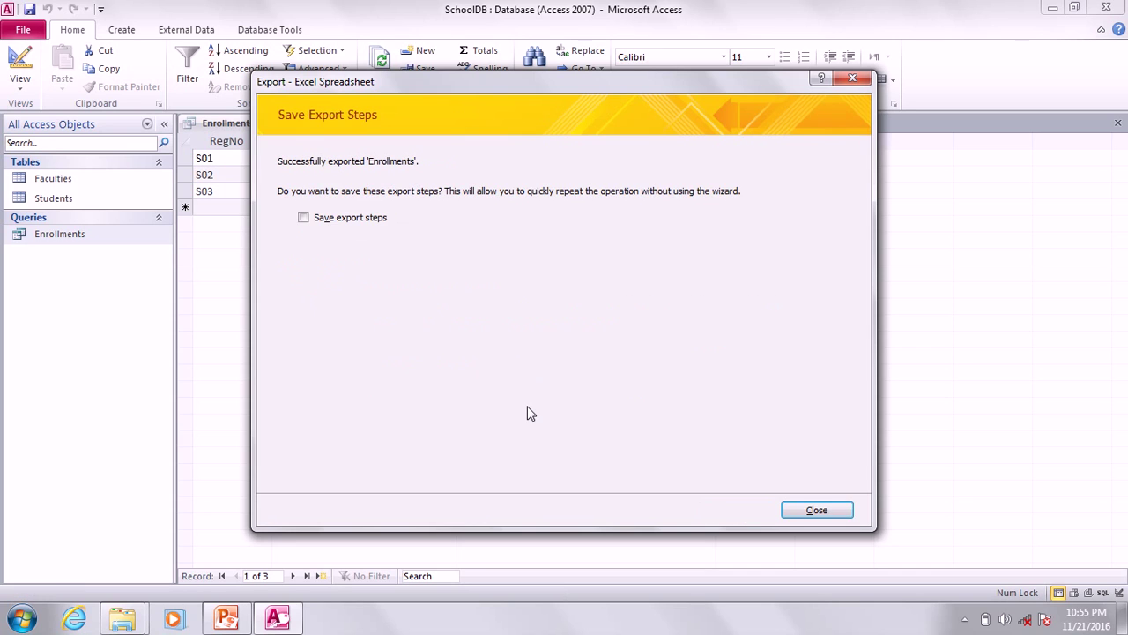
{"action": "left_click", "coordinate": [811, 510]}
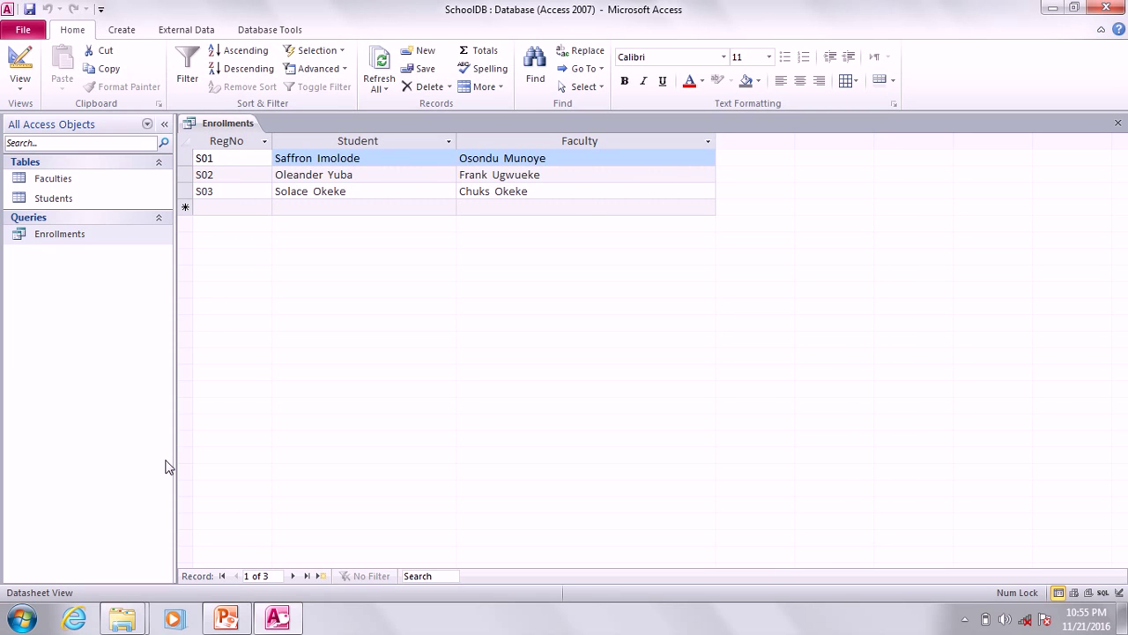
Open Enrollments.xlsx from the Documents folder in Excel.
{"action": "key", "text": "super+d"}
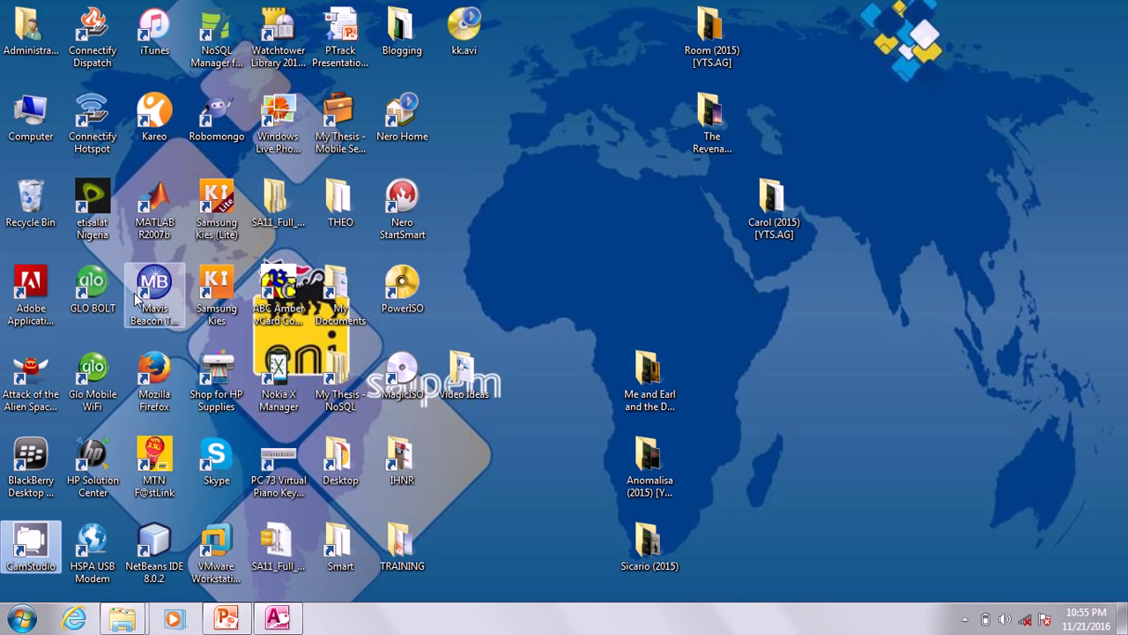
{"action": "key", "text": "super"}
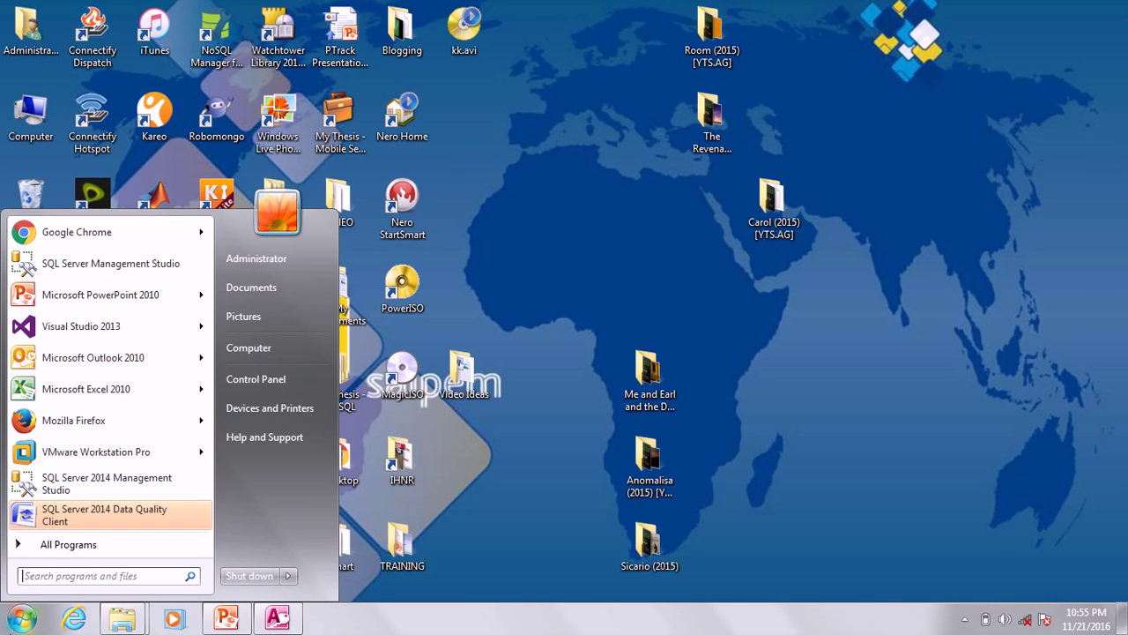
{"action": "left_click", "coordinate": [257, 294]}
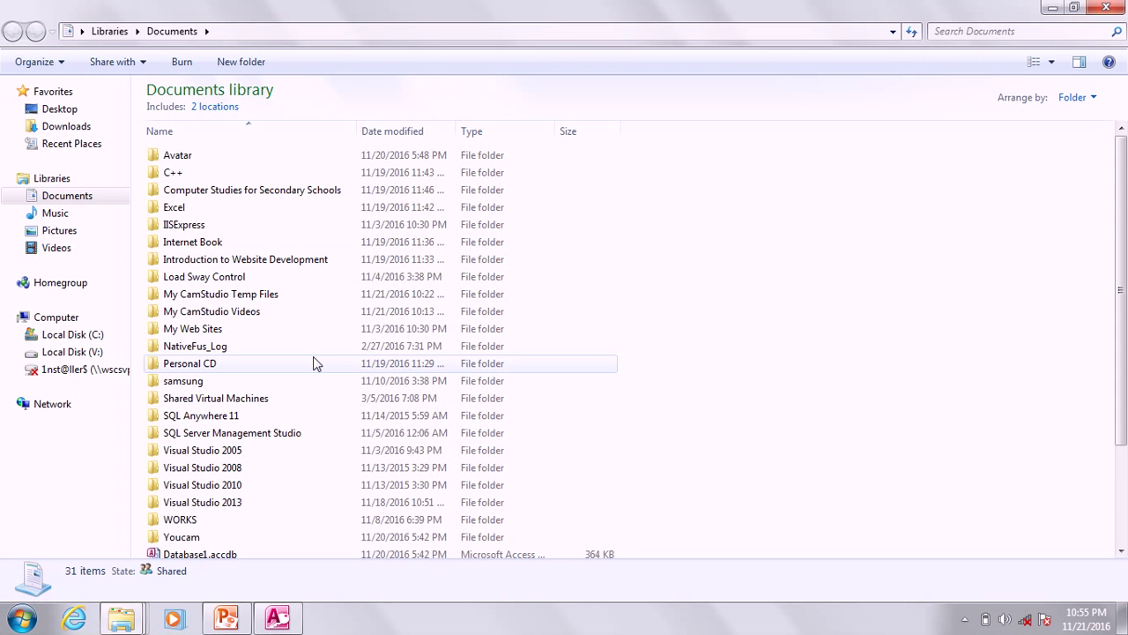
{"action": "left_click", "coordinate": [246, 347]}
{"action": "scroll", "coordinate": [238, 370], "scroll_direction": "down", "scroll_amount": 3}
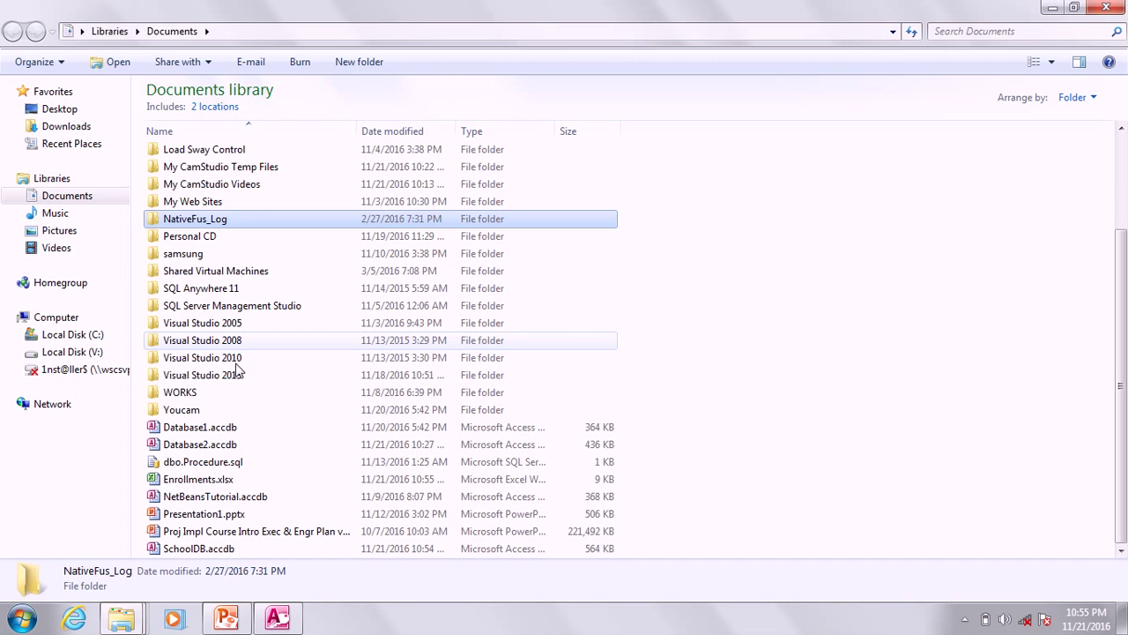
{"action": "left_click", "coordinate": [194, 486]}
{"action": "double_click", "coordinate": [195, 487]}
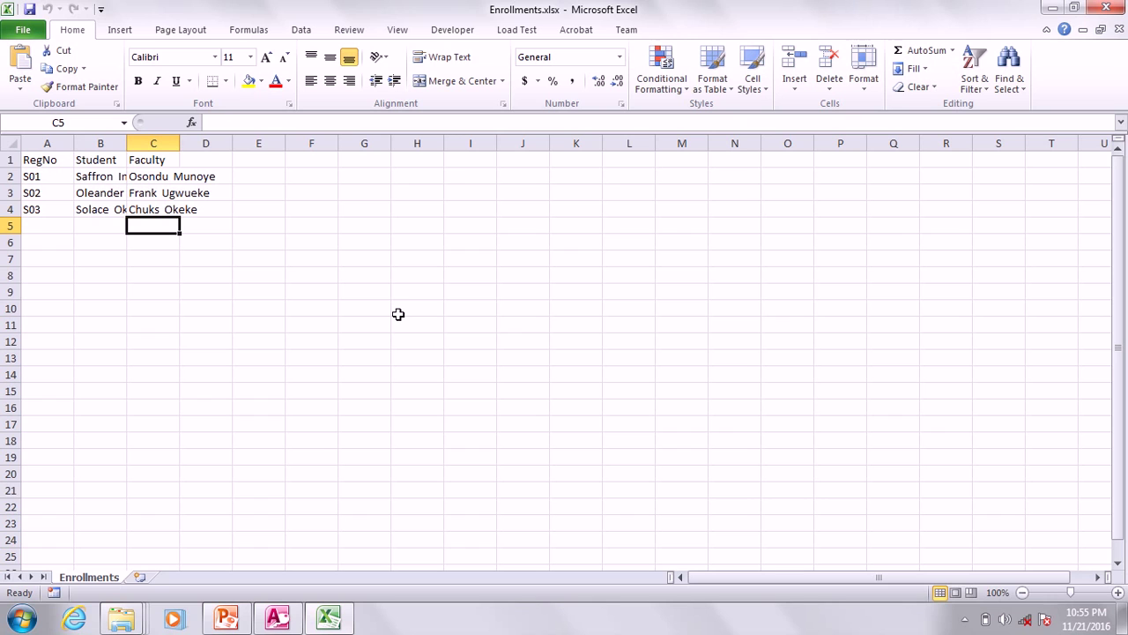
Widen columns A, B and C to fit the RegNo, student and faculty names.
{"action": "left_click_drag", "start_coordinate": [181, 149], "coordinate": [345, 149]}
{"action": "left_click_drag", "start_coordinate": [126, 143], "coordinate": [272, 160]}
{"action": "left_click_drag", "start_coordinate": [71, 143], "coordinate": [119, 145]}
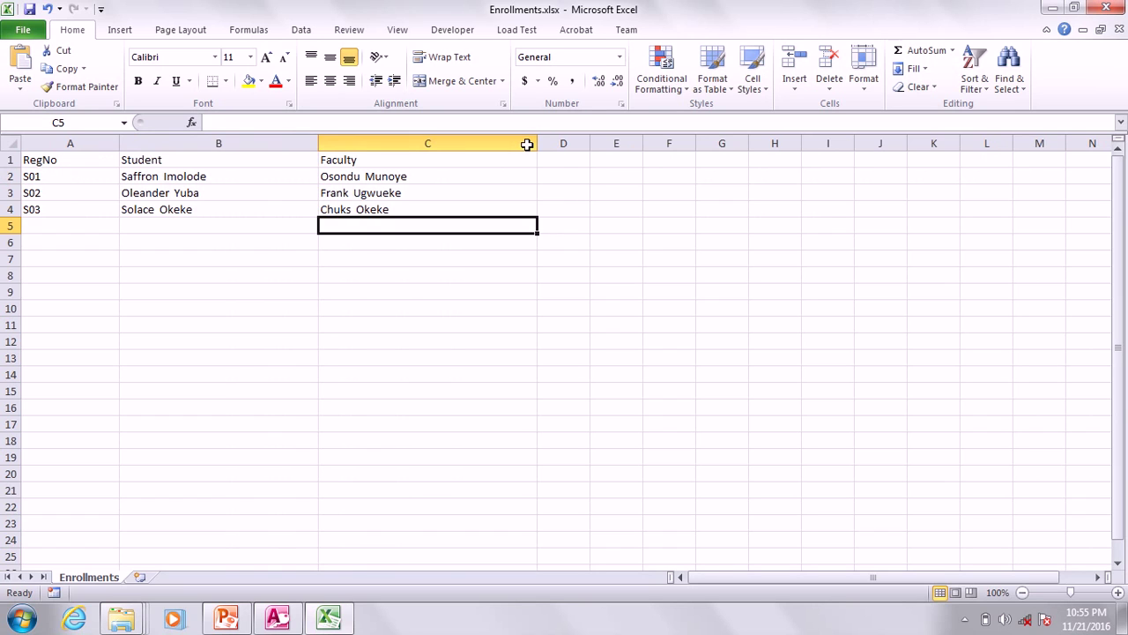
Close Enrollments.xlsx with Don't Save, bringing Access's Enrollments results (RegNo, Student, Faculty) back to the front.
{"action": "left_click", "coordinate": [1107, 8]}
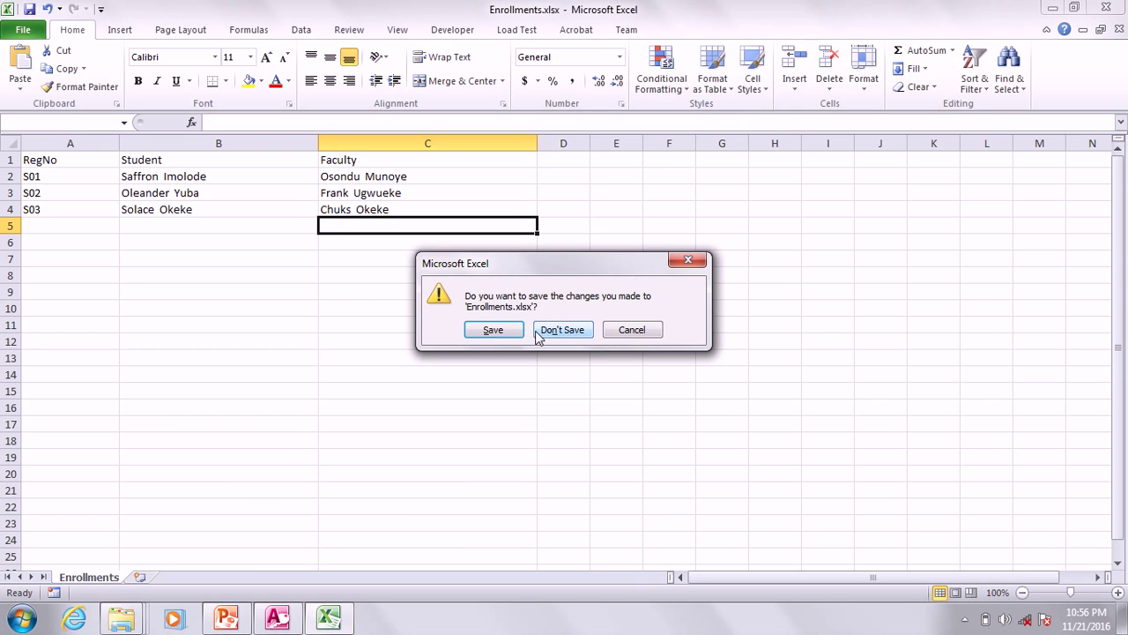
{"action": "left_click", "coordinate": [548, 338]}
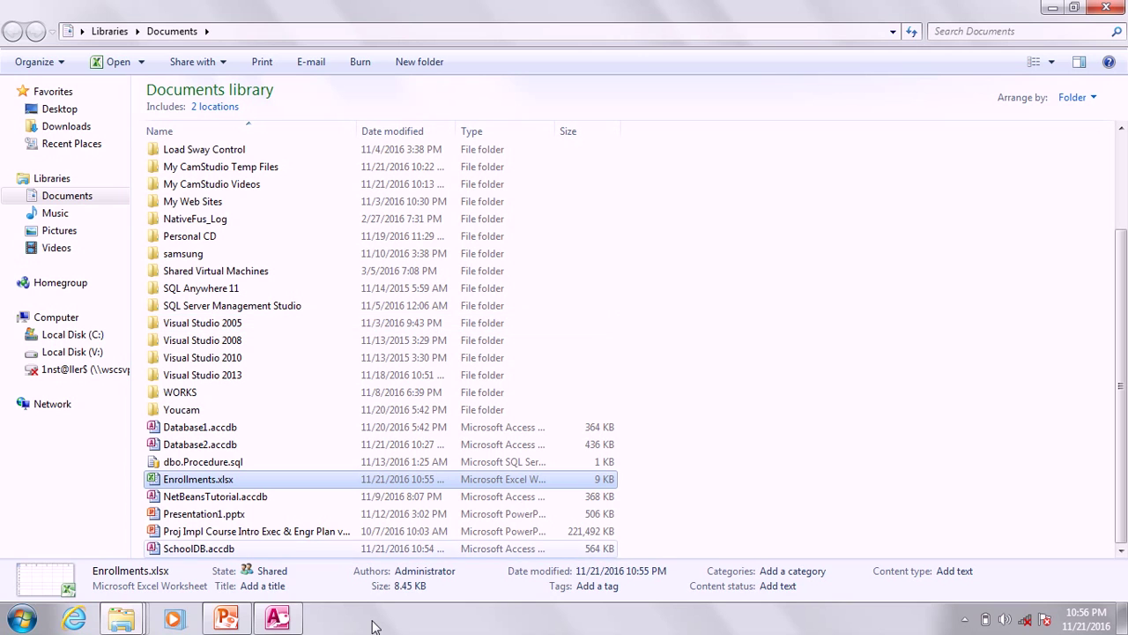
{"action": "left_click", "coordinate": [278, 619]}
{"action": "left_click", "coordinate": [278, 619]}
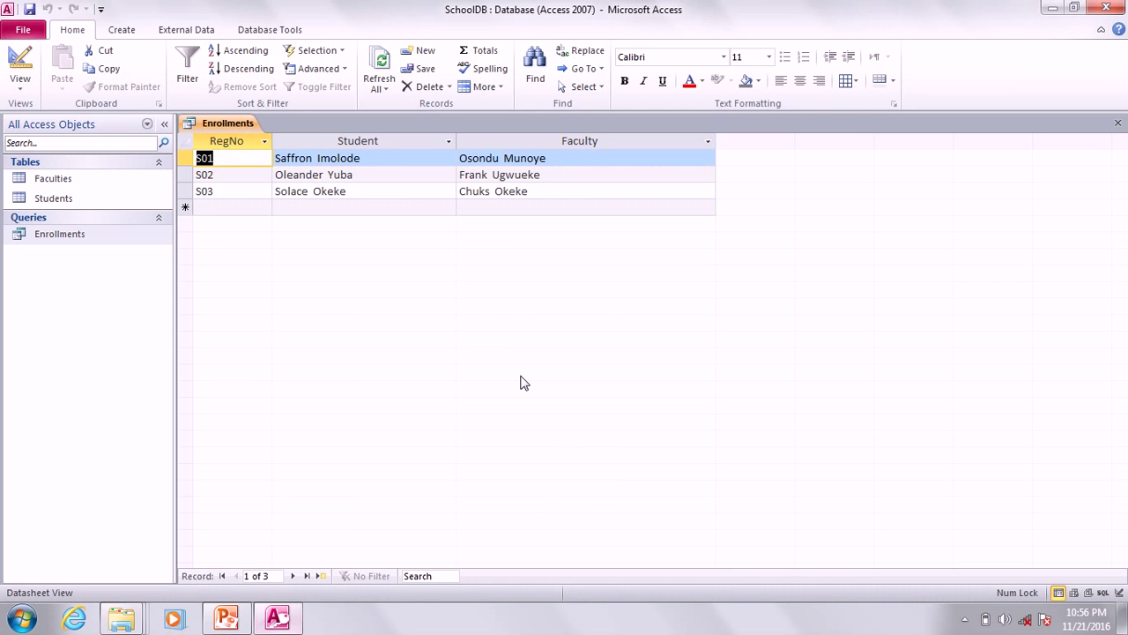